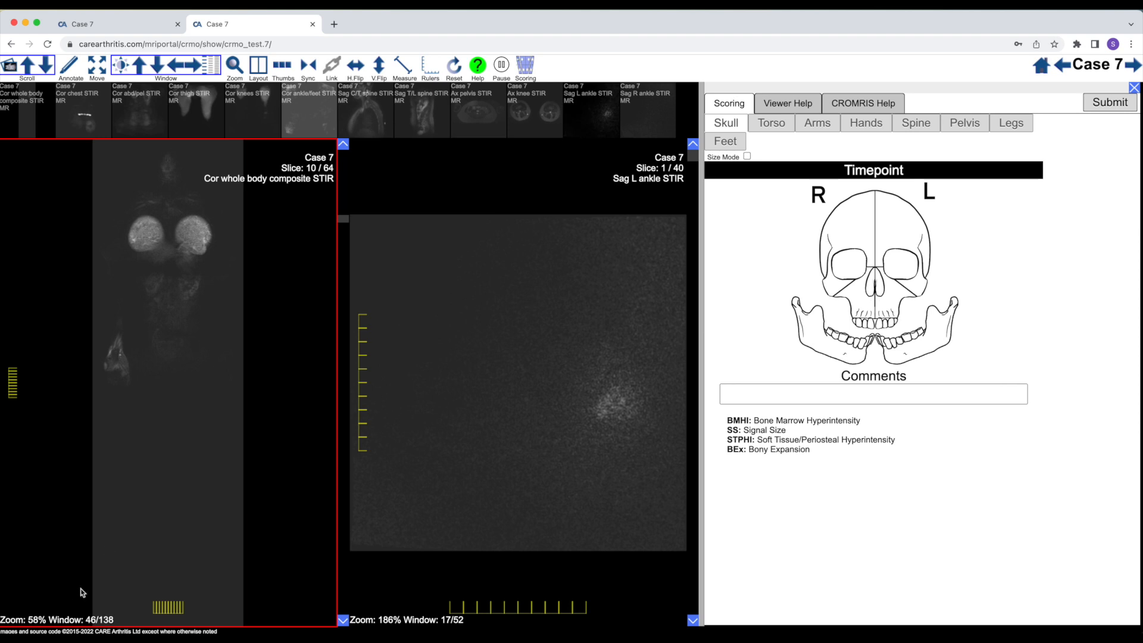
Examine the Cor whole body composite STIR slices from front to back for areas of bone marrow hyperintensity
scroll(161, 445, "down", 12)
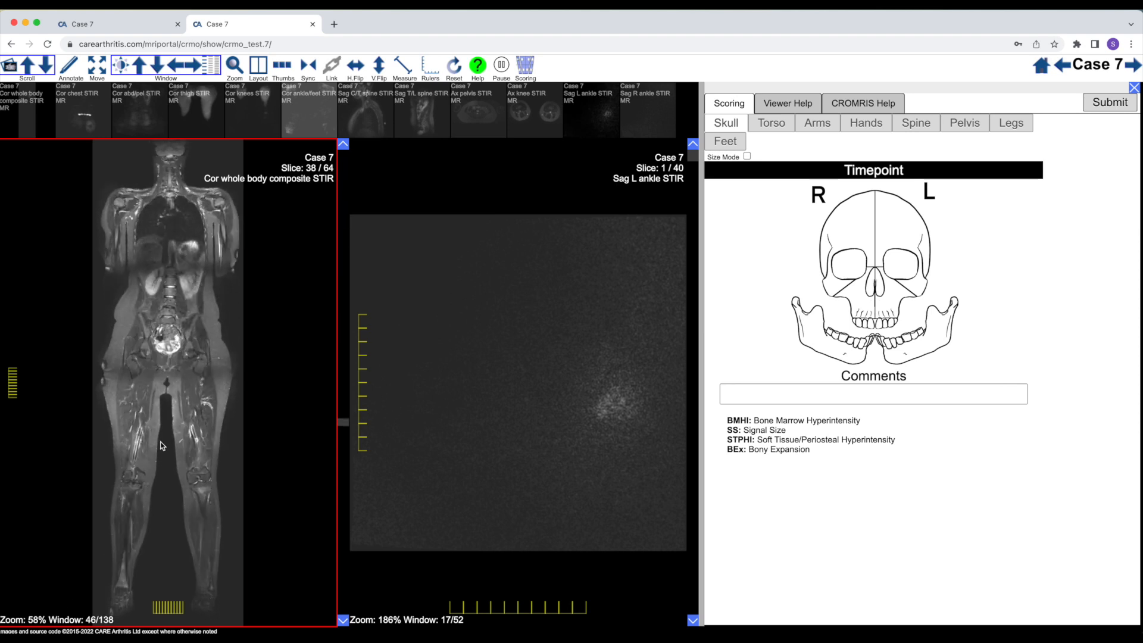
scroll(161, 446, "up", 20)
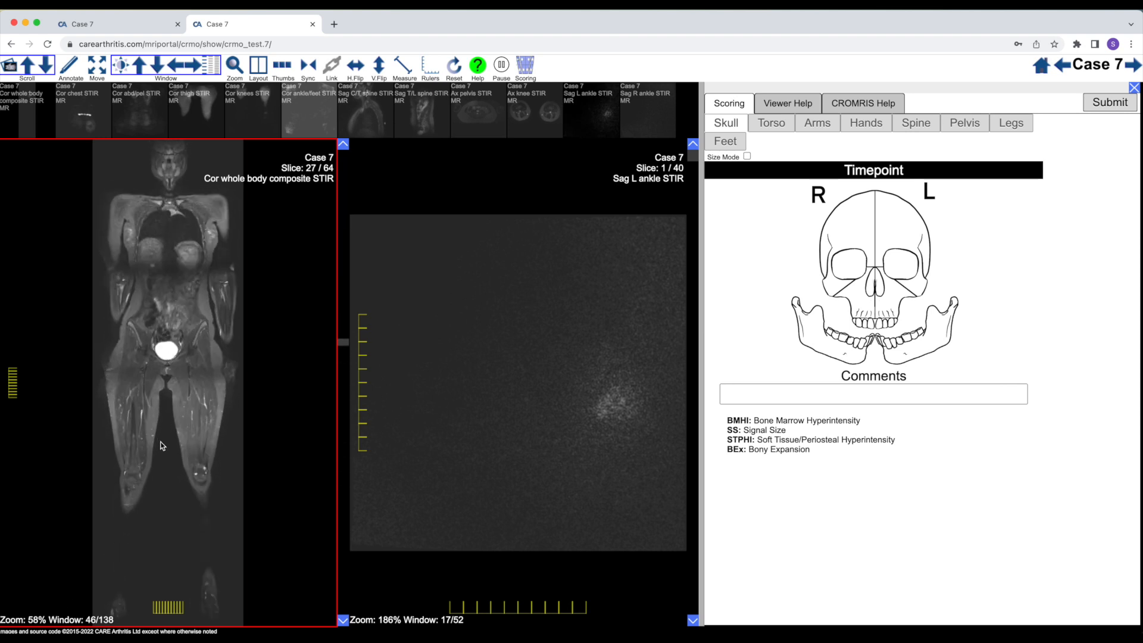
scroll(160, 445, "down", 16)
scroll(161, 445, "down", 4)
scroll(161, 445, "up", 9)
scroll(161, 446, "down", 15)
scroll(161, 445, "up", 14)
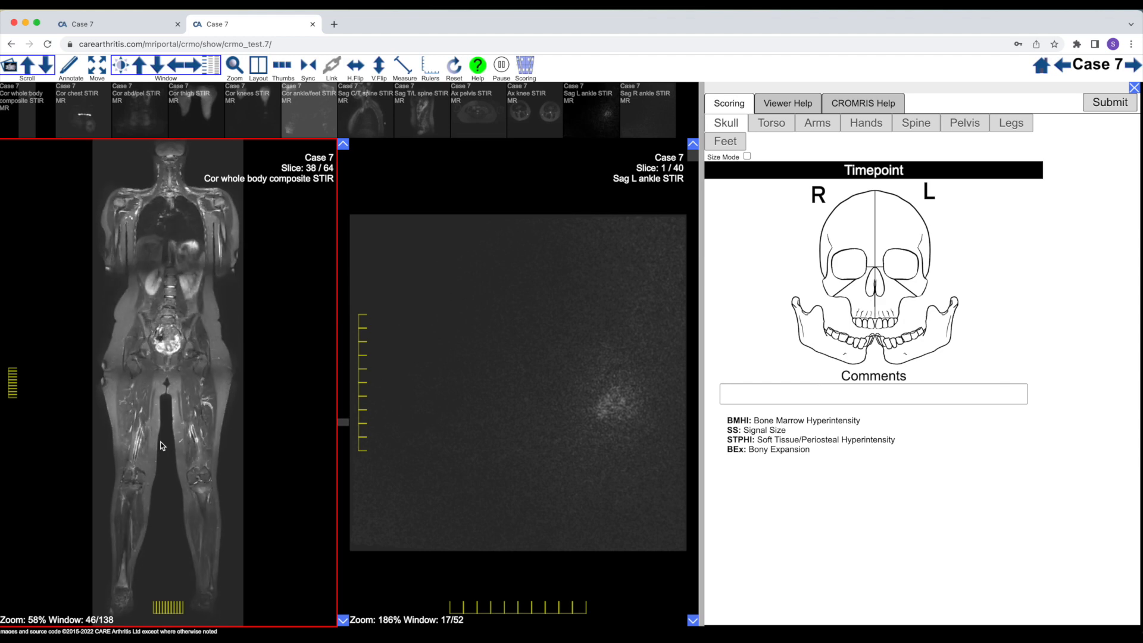
scroll(161, 446, "down", 13)
scroll(171, 371, "up", 20)
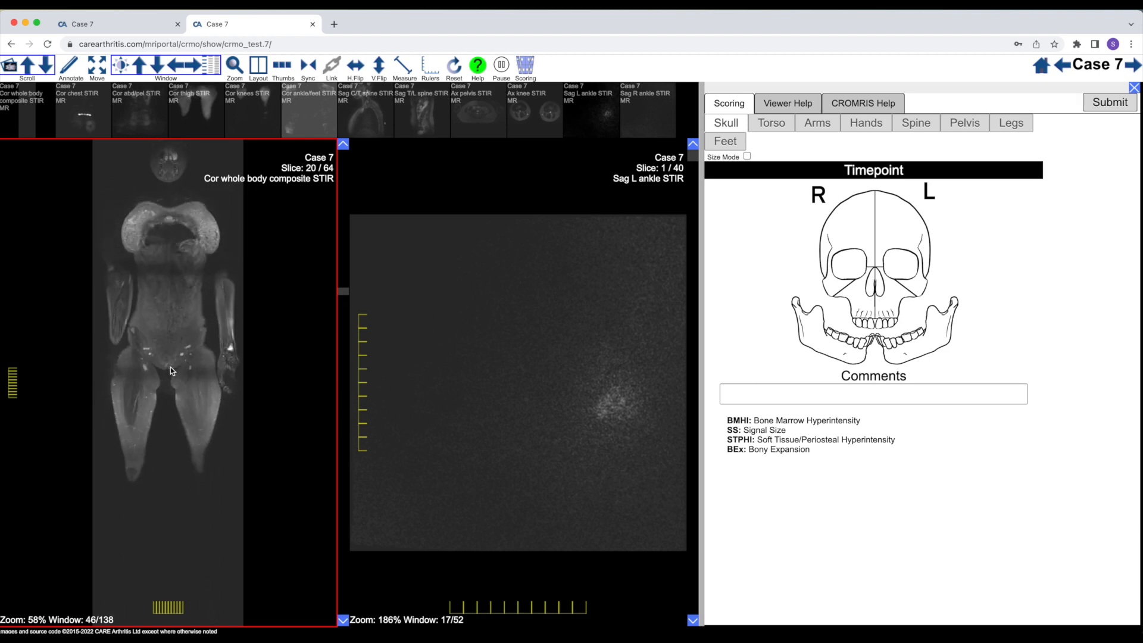
scroll(171, 370, "down", 20)
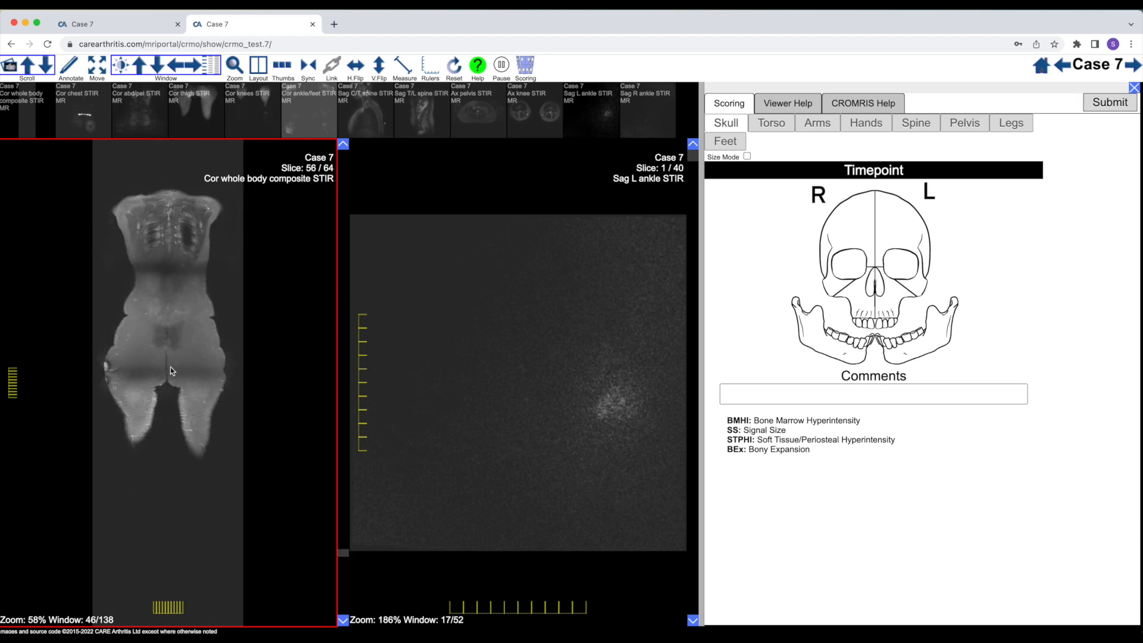
scroll(171, 370, "up", 20)
scroll(171, 371, "down", 7)
scroll(170, 370, "down", 5)
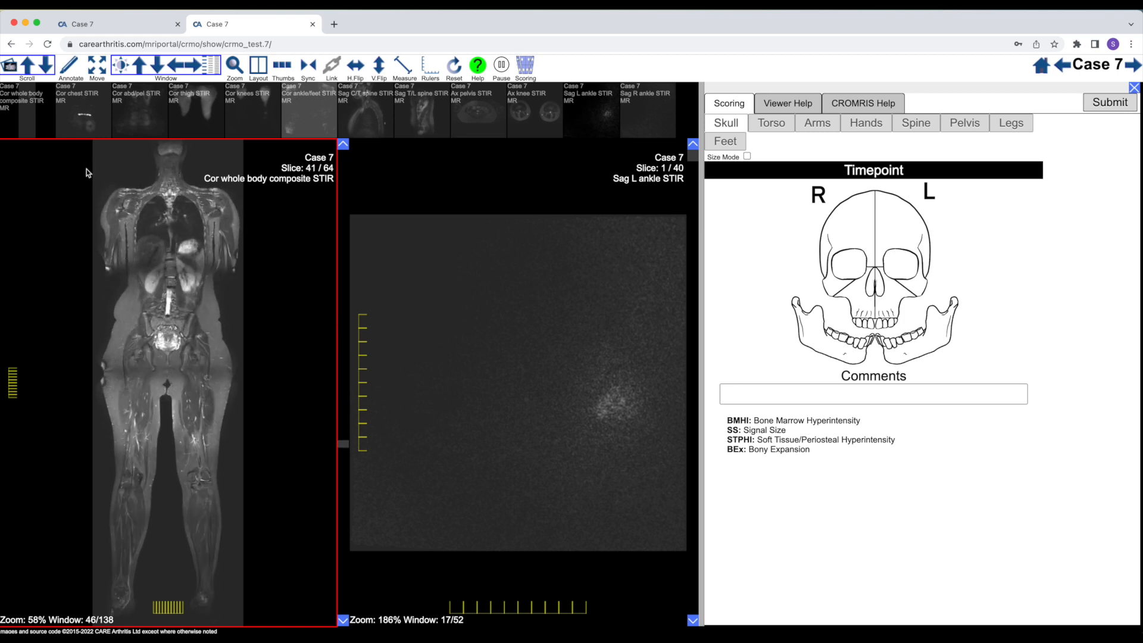
Load the Cor chest STIR series in place of Sag L ankle STIR and review its slices through the chest and shoulders
left_click_drag(93, 106, 534, 371)
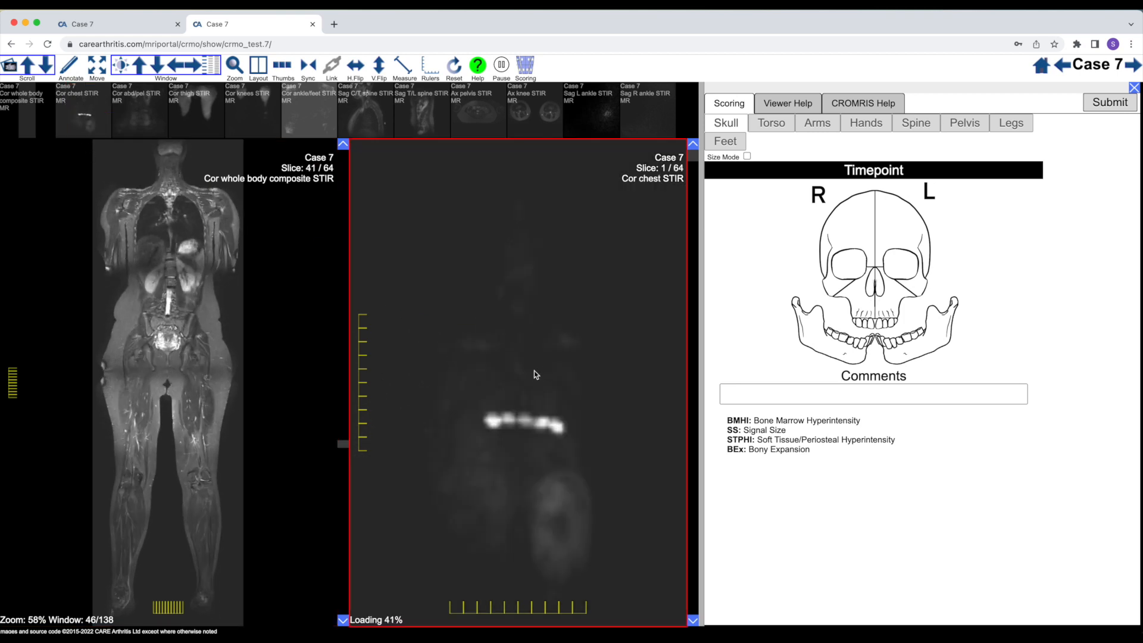
scroll(532, 389, "down", 4)
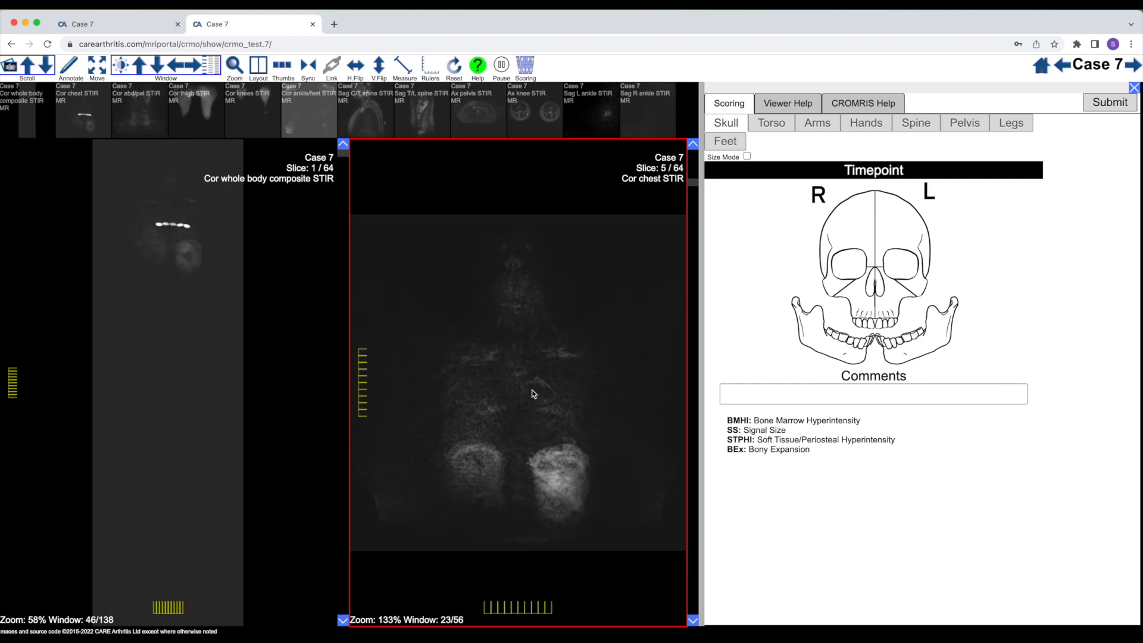
scroll(534, 394, "down", 20)
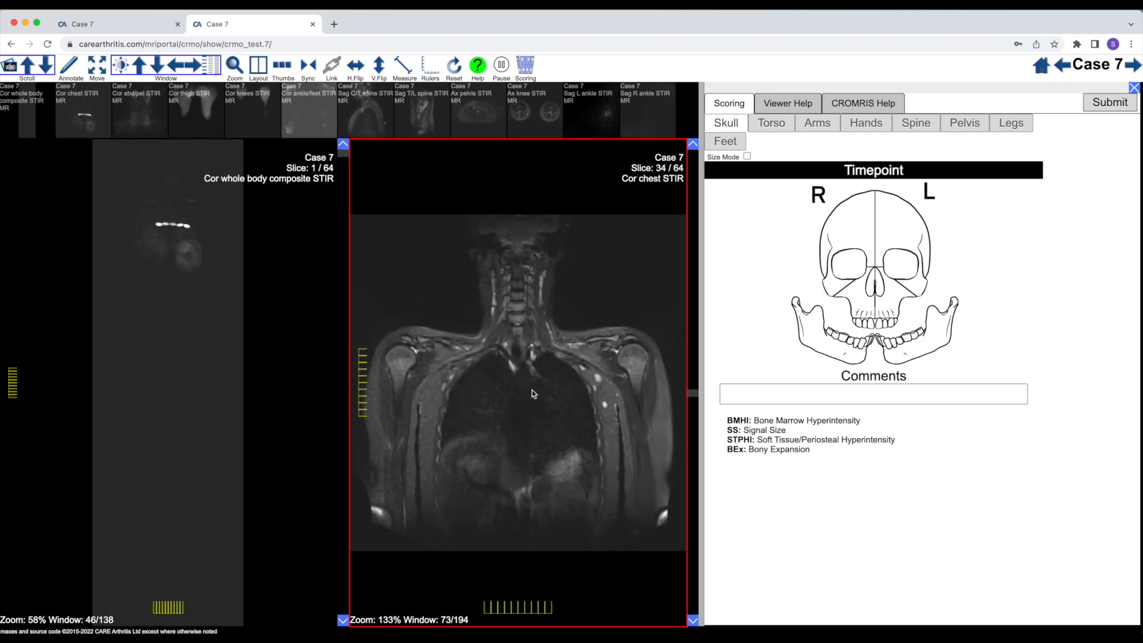
scroll(534, 394, "down", 6)
scroll(534, 393, "up", 10)
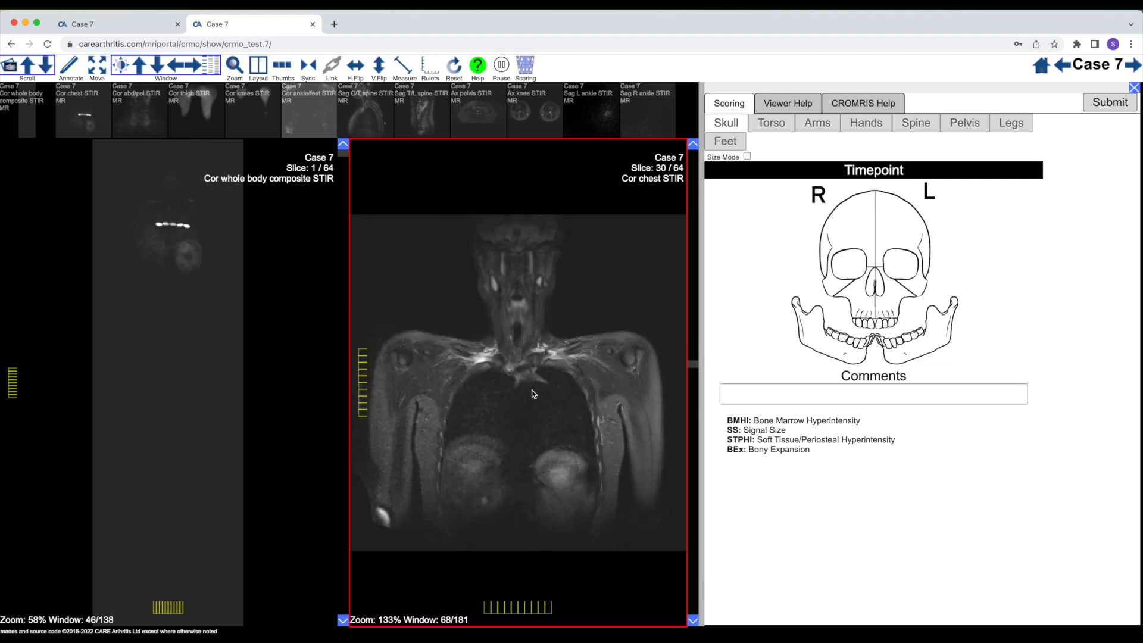
scroll(532, 391, "up", 3)
scroll(532, 392, "down", 1)
scroll(532, 391, "up", 1)
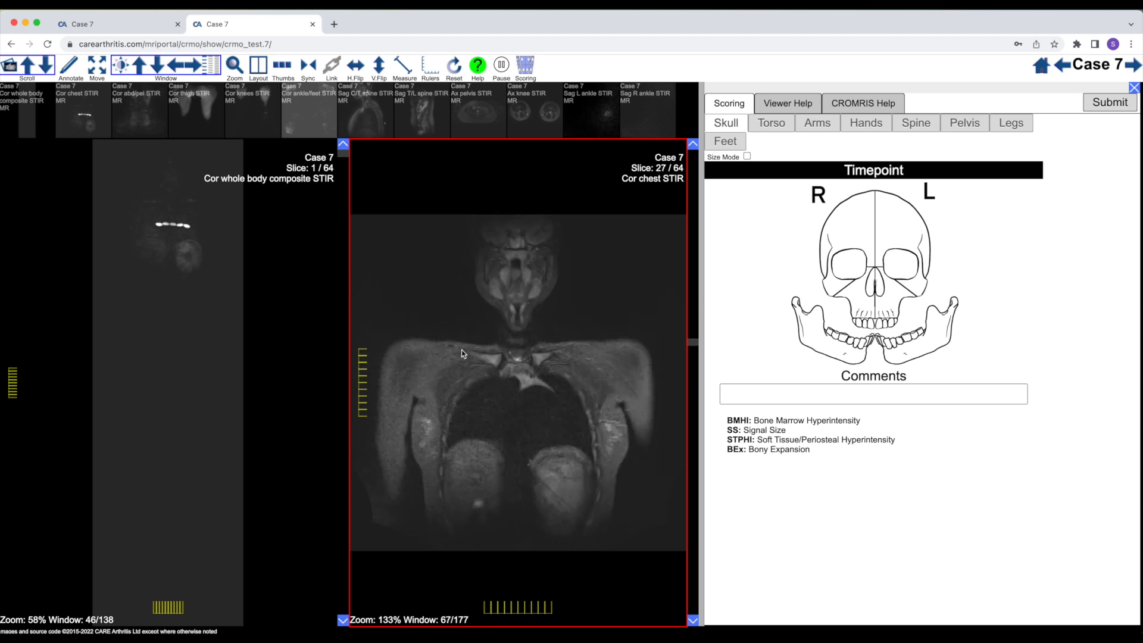
scroll(545, 366, "down", 12)
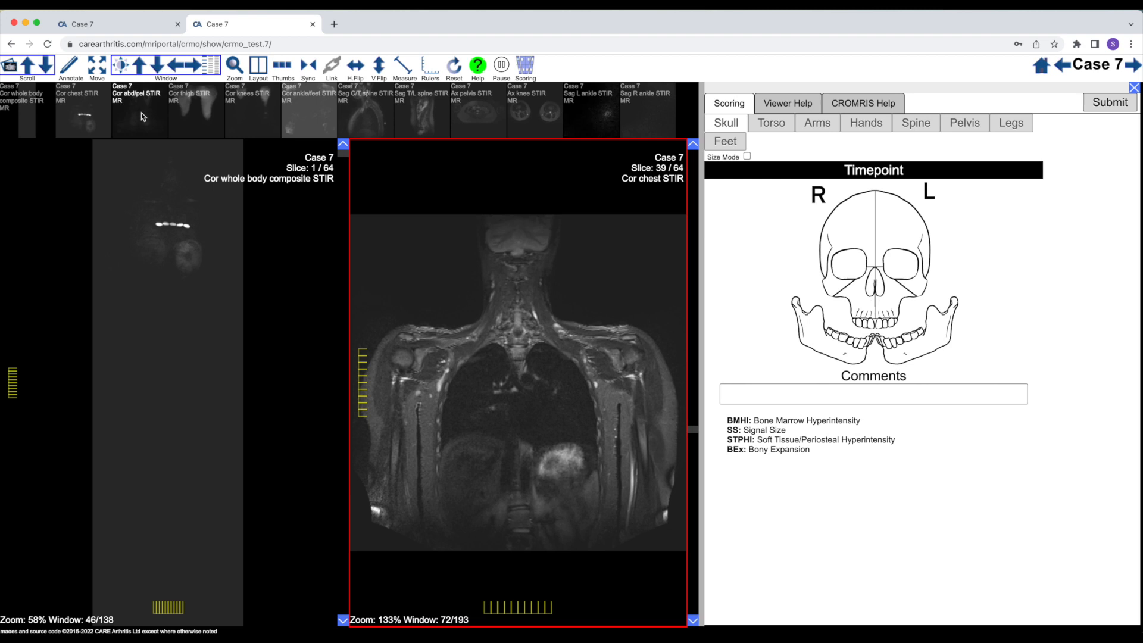
Load the Cor abd/pel STIR series in place of the whole body composite and examine both forearms and wrists for lesions
left_click_drag(145, 108, 253, 454)
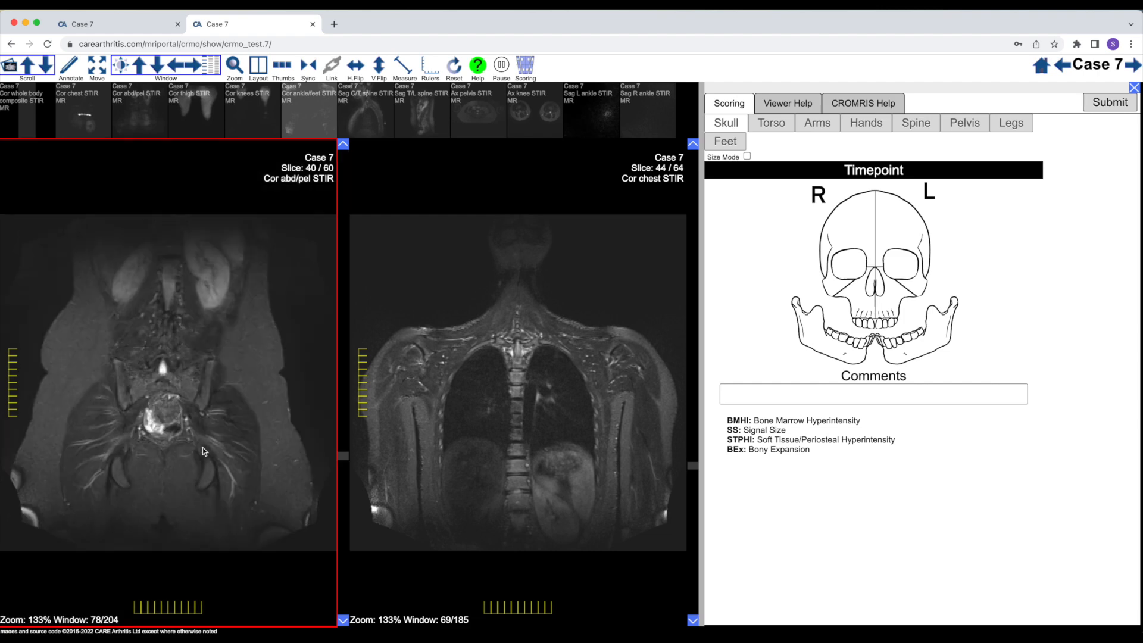
scroll(203, 448, "down", 10)
scroll(204, 451, "up", 15)
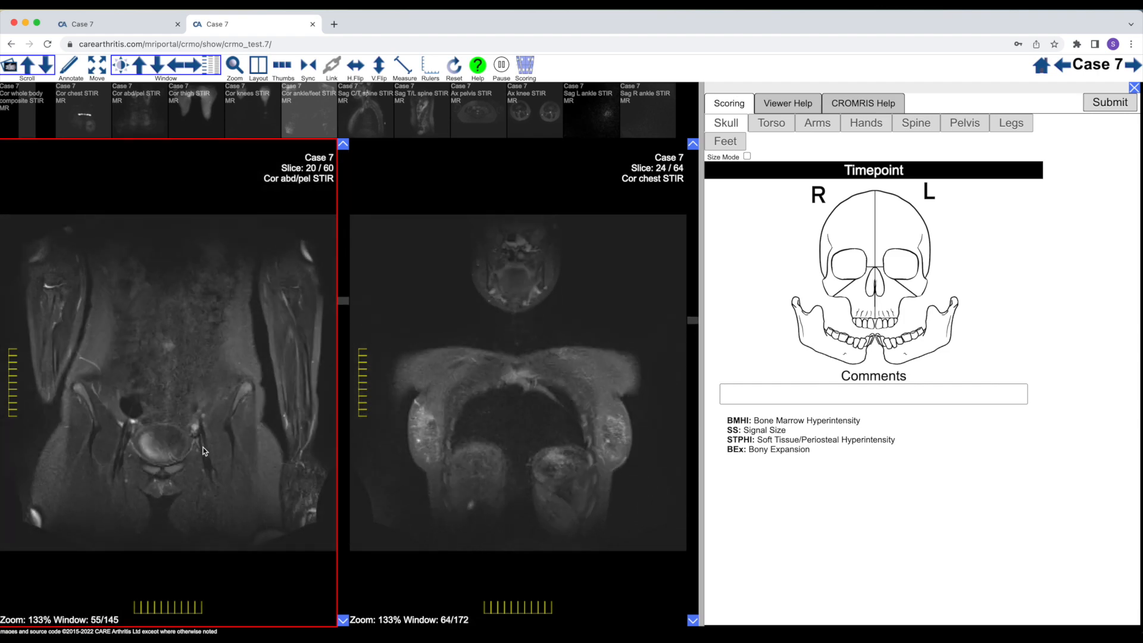
scroll(204, 451, "up", 15)
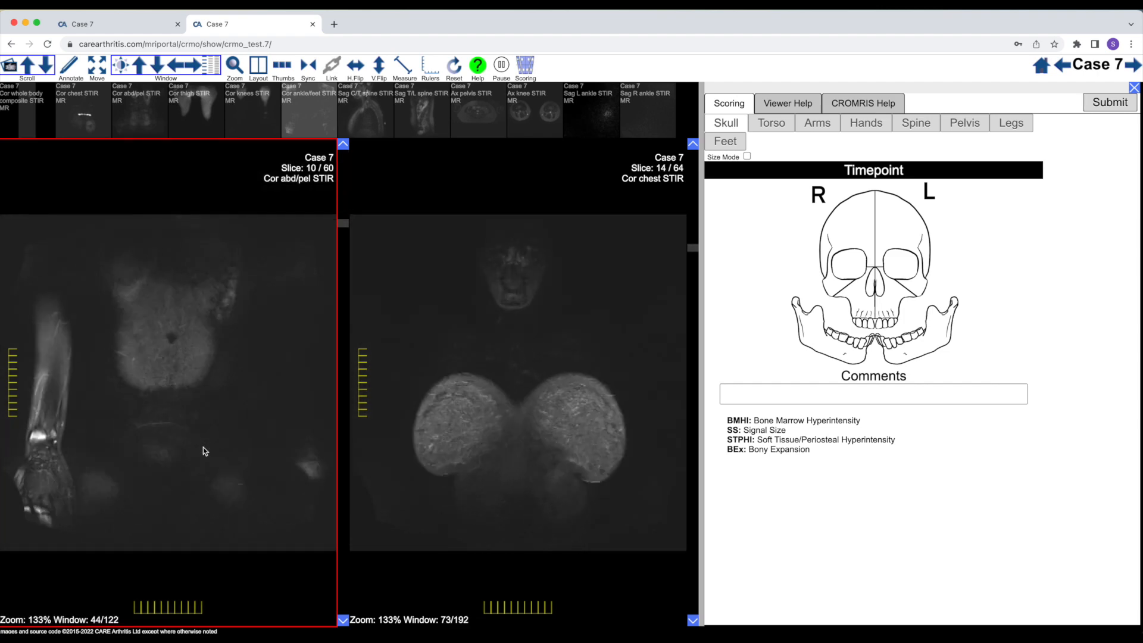
scroll(204, 450, "down", 12)
scroll(203, 449, "up", 13)
scroll(203, 449, "down", 9)
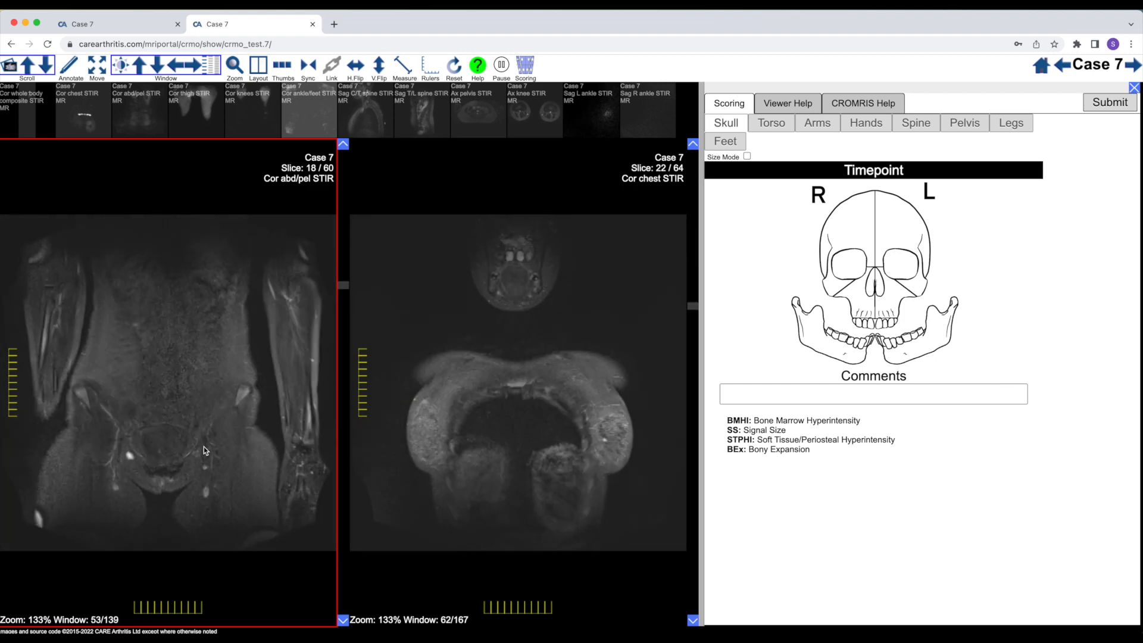
scroll(204, 448, "up", 3)
scroll(204, 451, "down", 3)
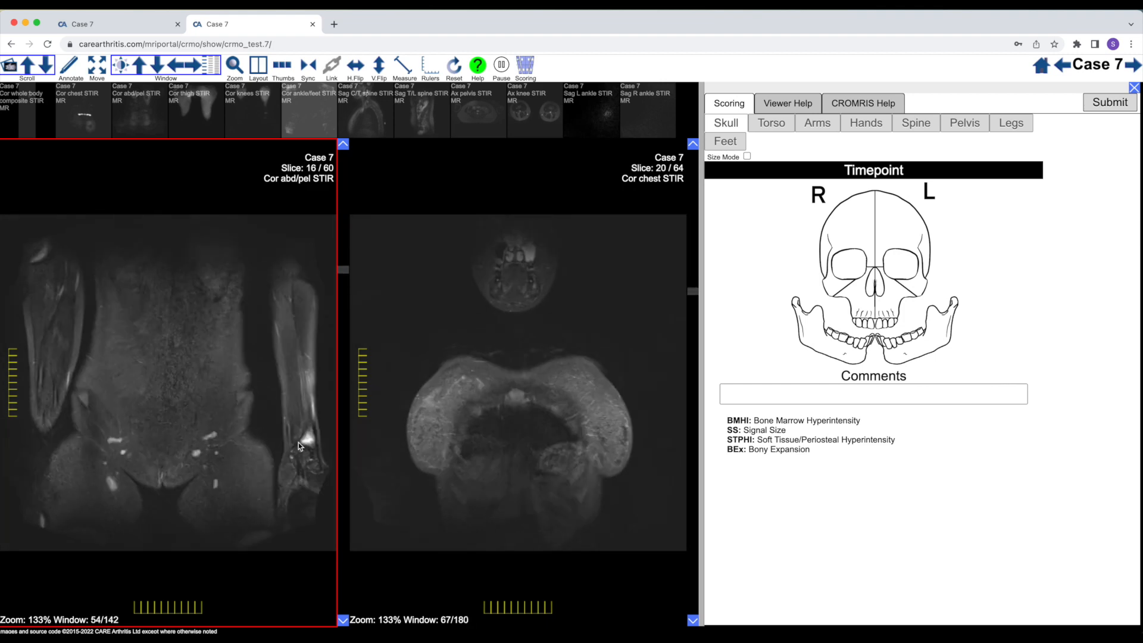
scroll(110, 435, "down", 5)
scroll(110, 436, "up", 5)
scroll(113, 439, "up", 6)
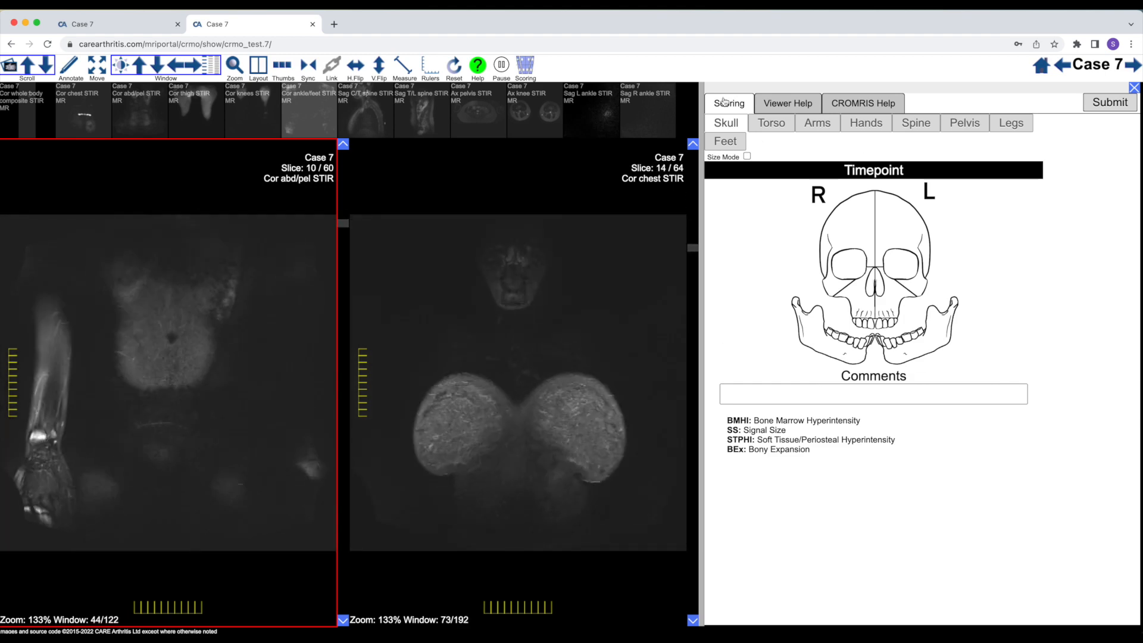
Mark the distal third of the right radius on the arms schematic and set its signal size to 3
left_click(816, 124)
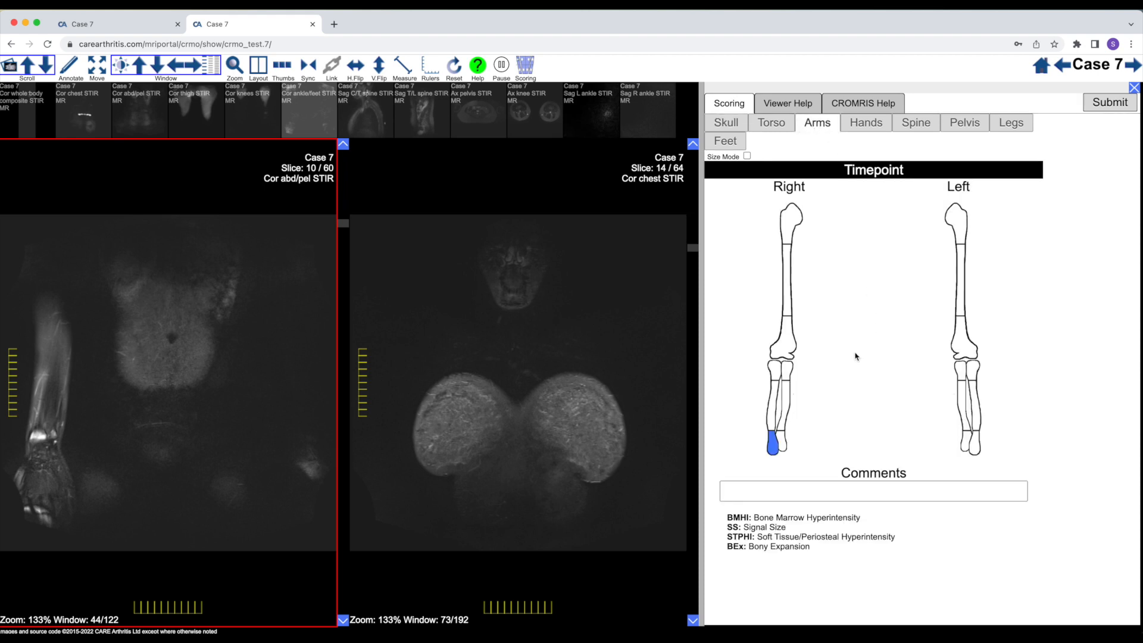
mouse_move(773, 448)
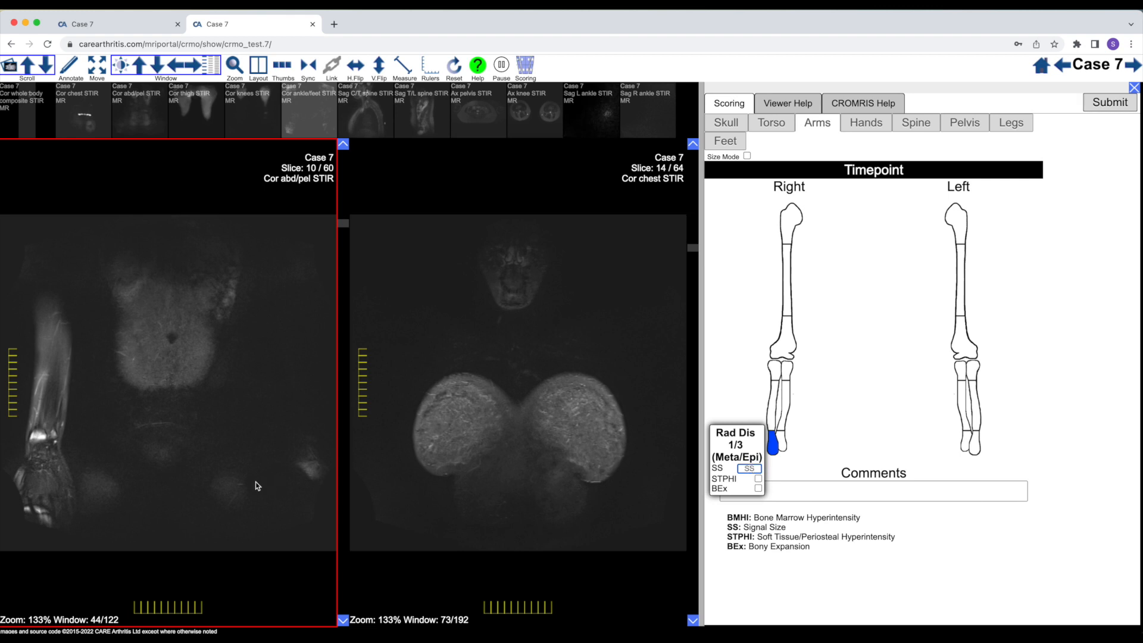
scroll(226, 481, "down", 3)
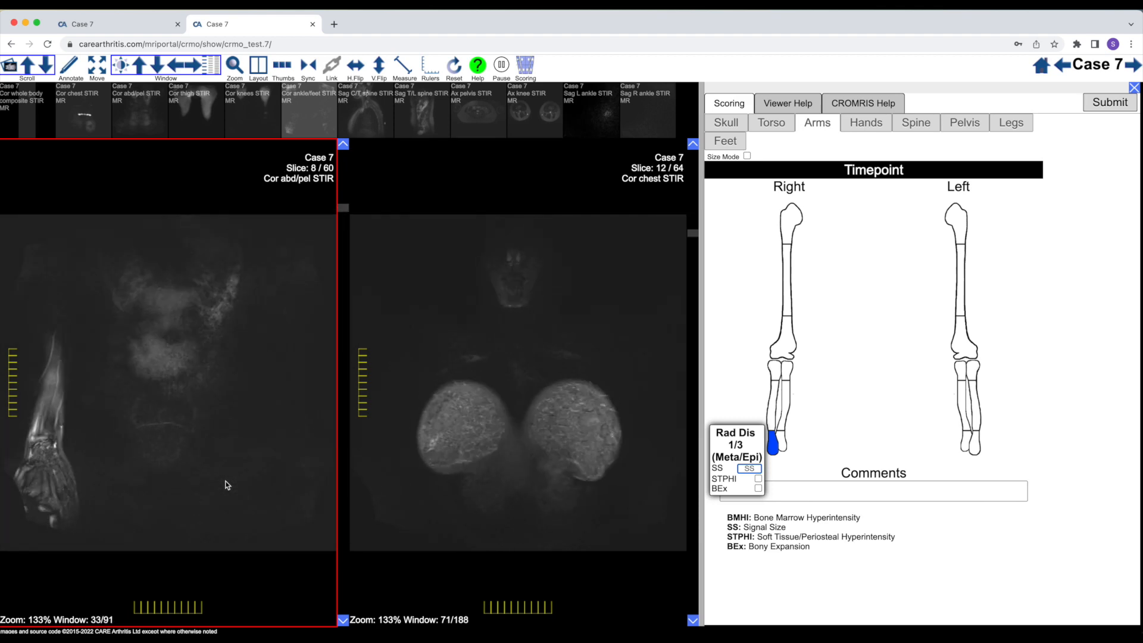
scroll(226, 485, "up", 6)
scroll(226, 485, "down", 6)
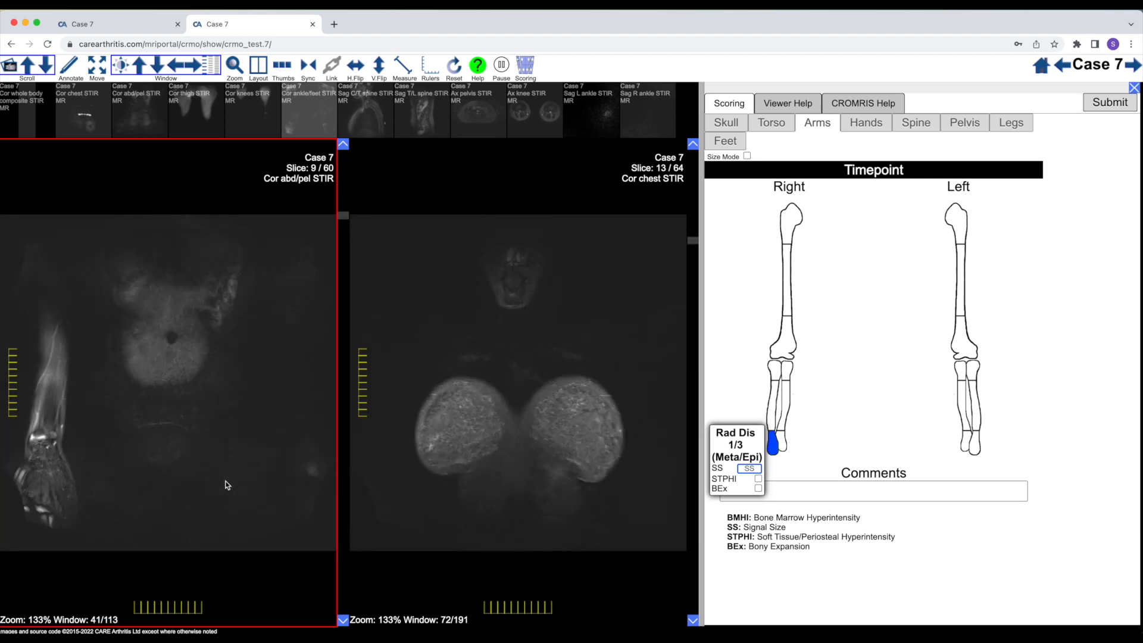
scroll(226, 485, "up", 1)
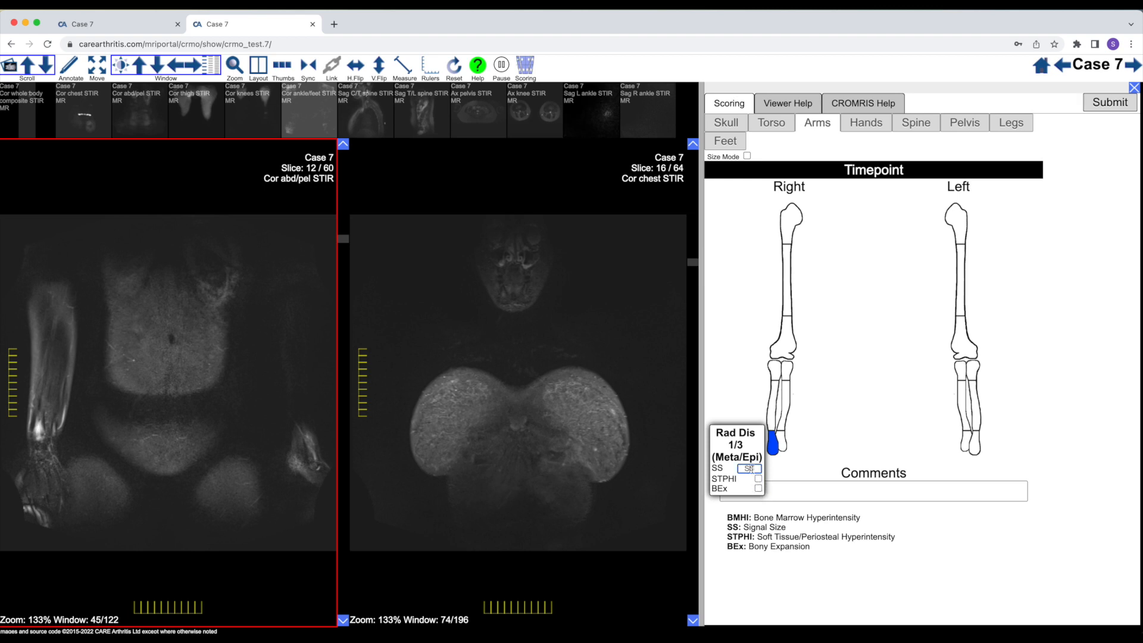
left_click(819, 451)
Mark the distal third of the left radius, check that wrist on the Cor abd/pel slices, and enter its signal size
left_click(979, 451)
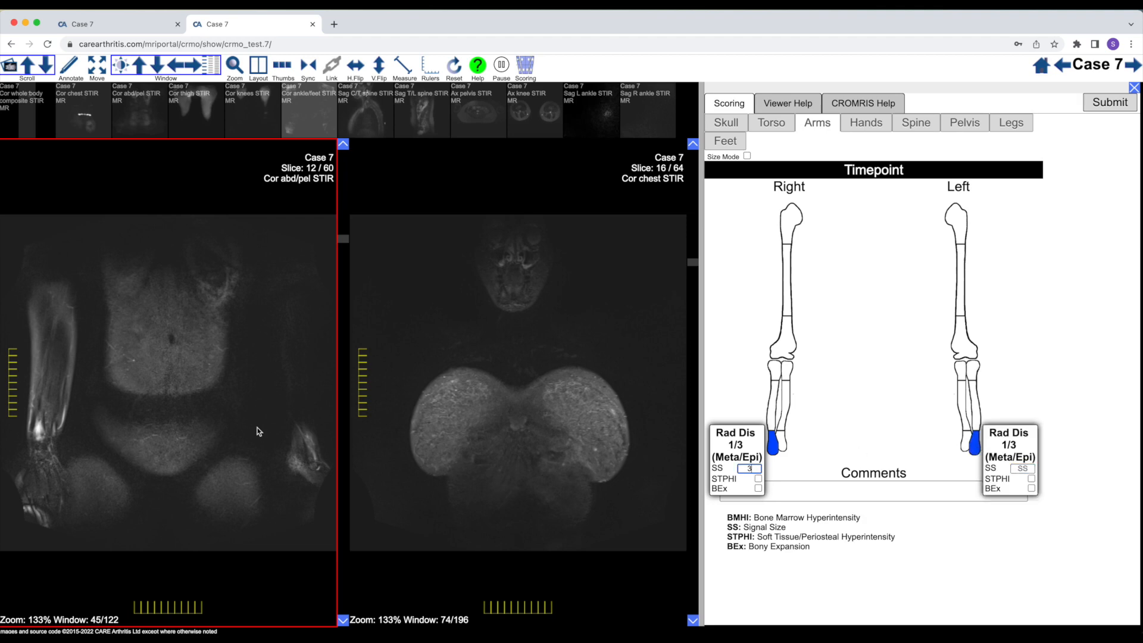
scroll(211, 433, "down", 4)
scroll(212, 432, "up", 2)
scroll(212, 433, "down", 5)
scroll(213, 433, "up", 5)
scroll(212, 433, "down", 2)
scroll(211, 429, "down", 3)
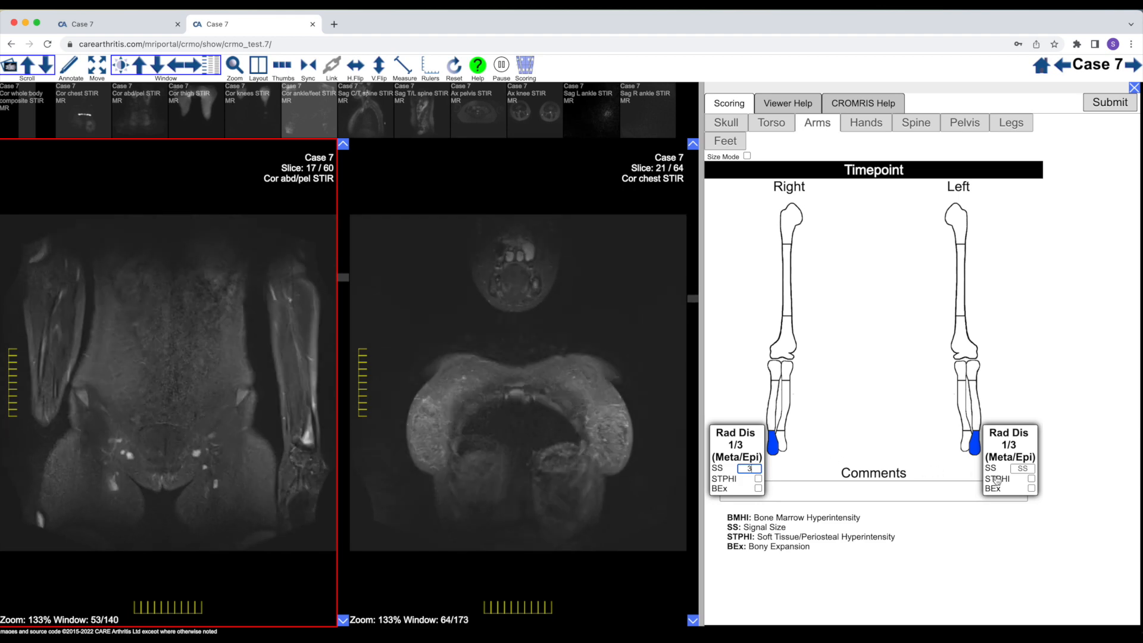
left_click(1024, 468)
mouse_move(978, 454)
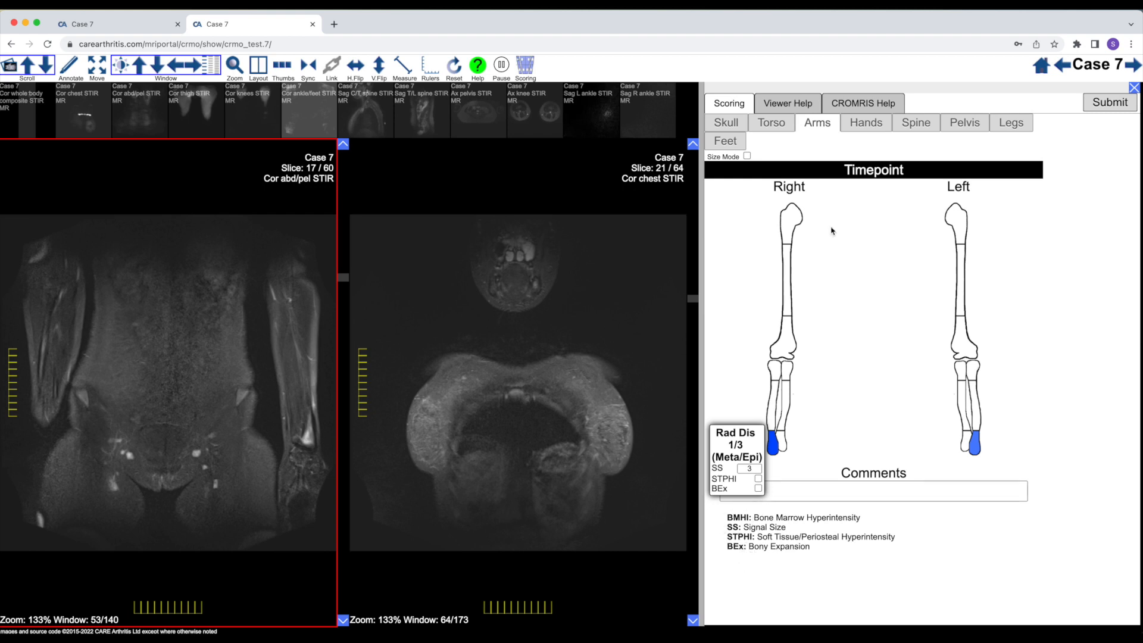
Look over the viewer help topics and the available window presets
left_click(783, 105)
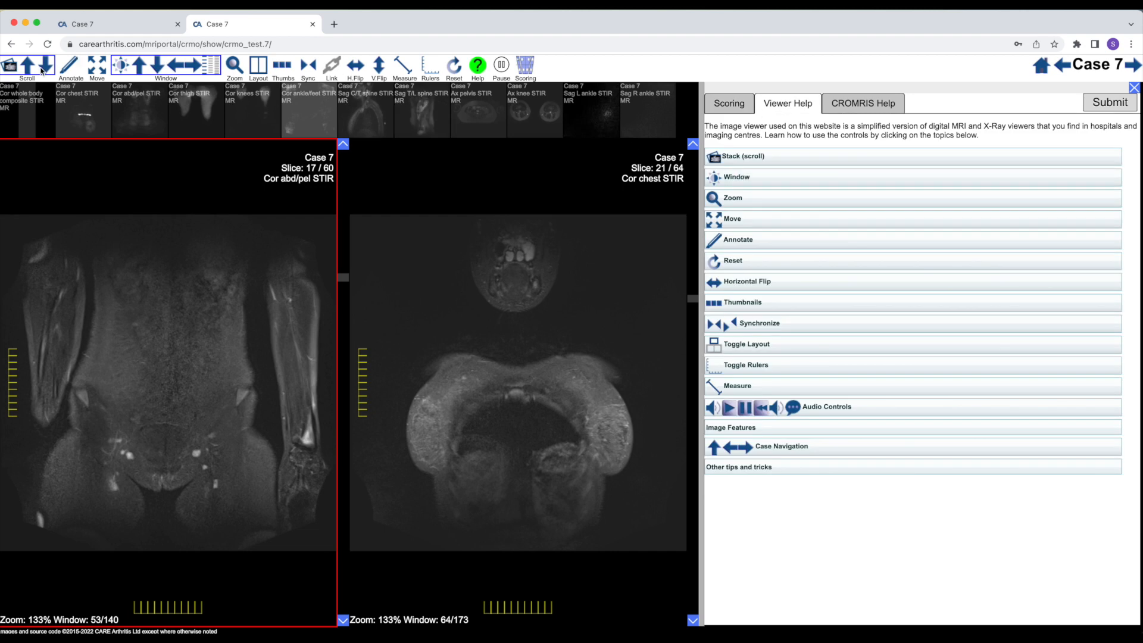
left_click(130, 74)
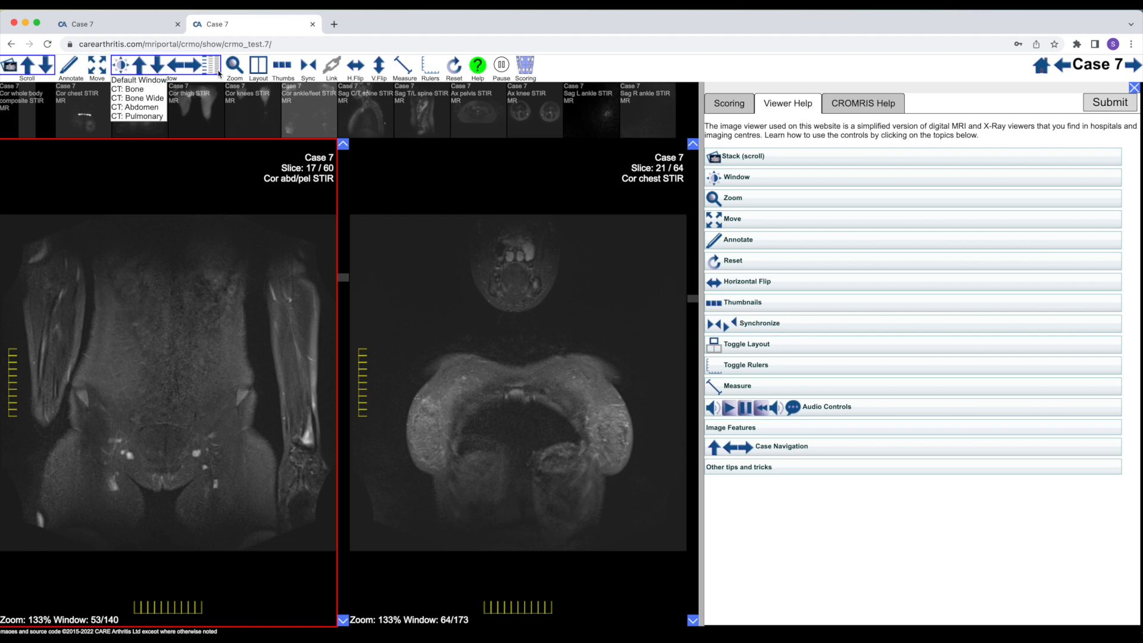
mouse_move(301, 68)
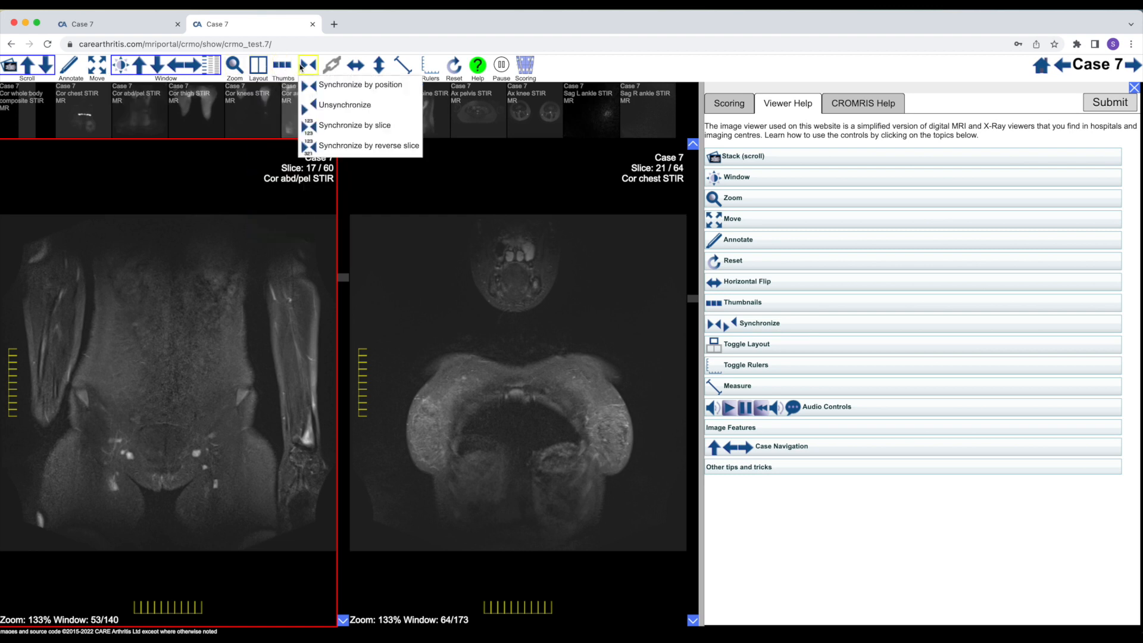
Read the CROMRIS scoring regions, instructions and definitions, and return to the arms scoring schematic
left_click(887, 106)
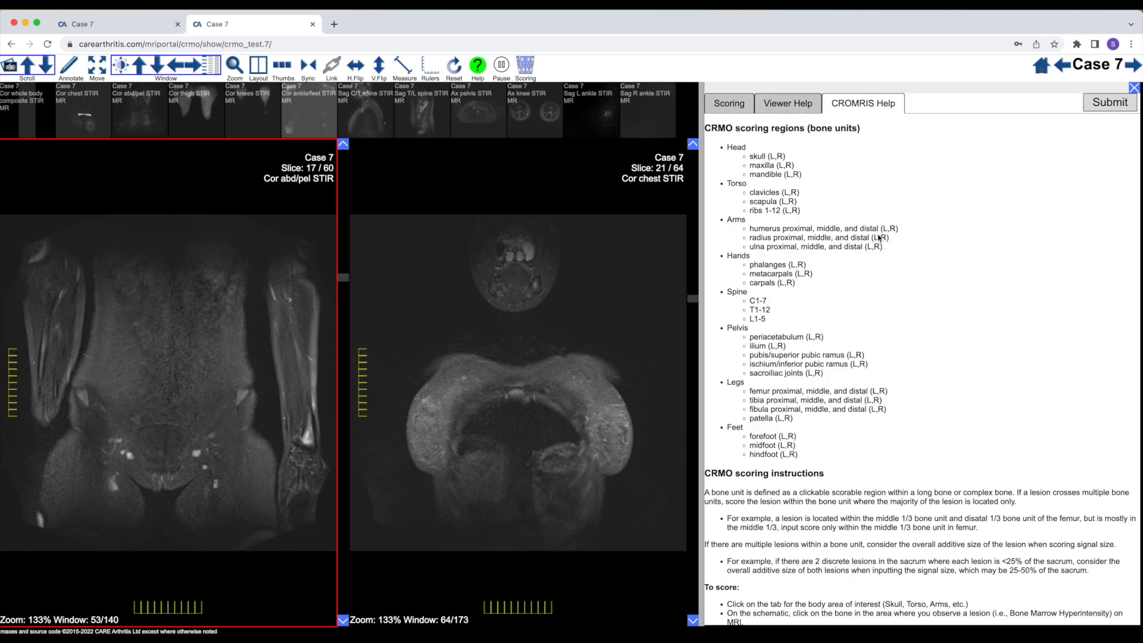
scroll(798, 241, "down", 5)
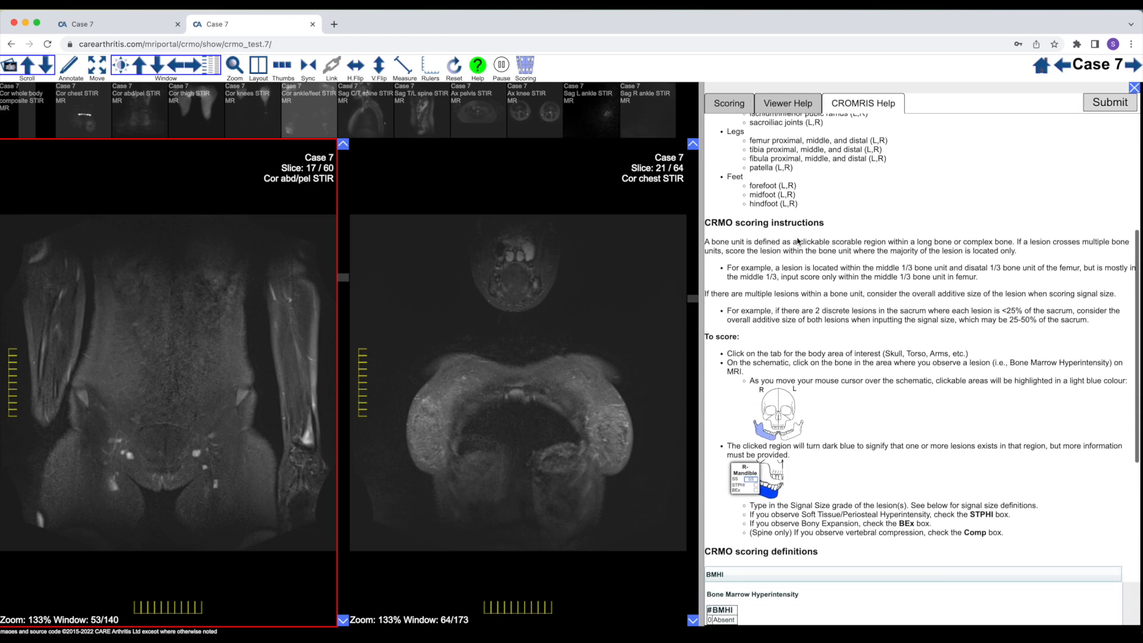
scroll(799, 241, "down", 3)
scroll(798, 241, "down", 4)
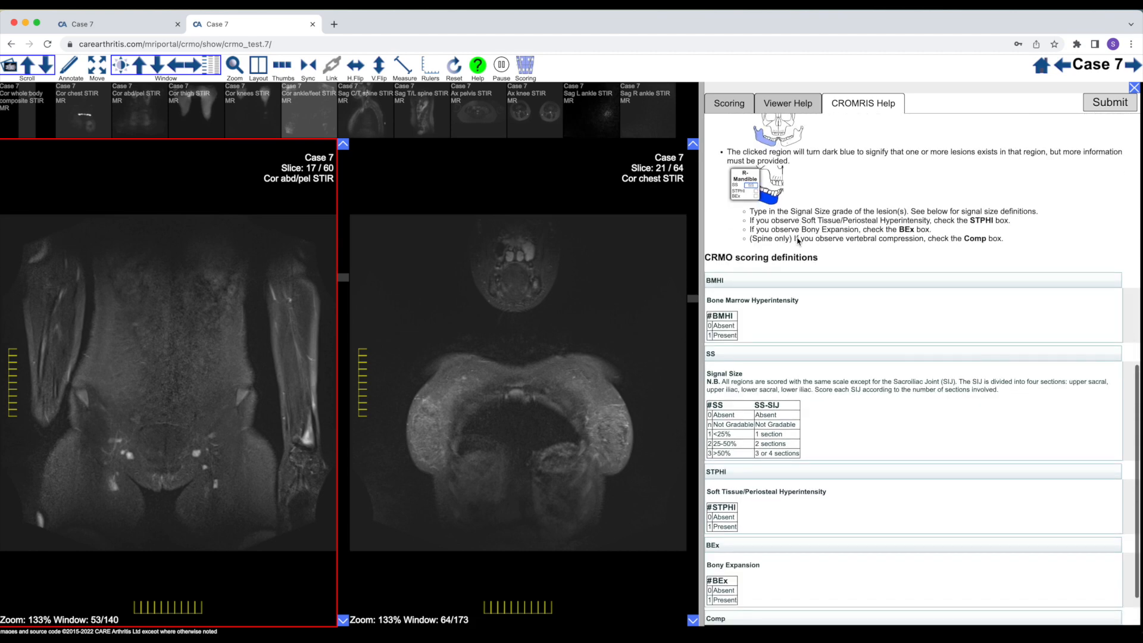
scroll(830, 260, "up", 7)
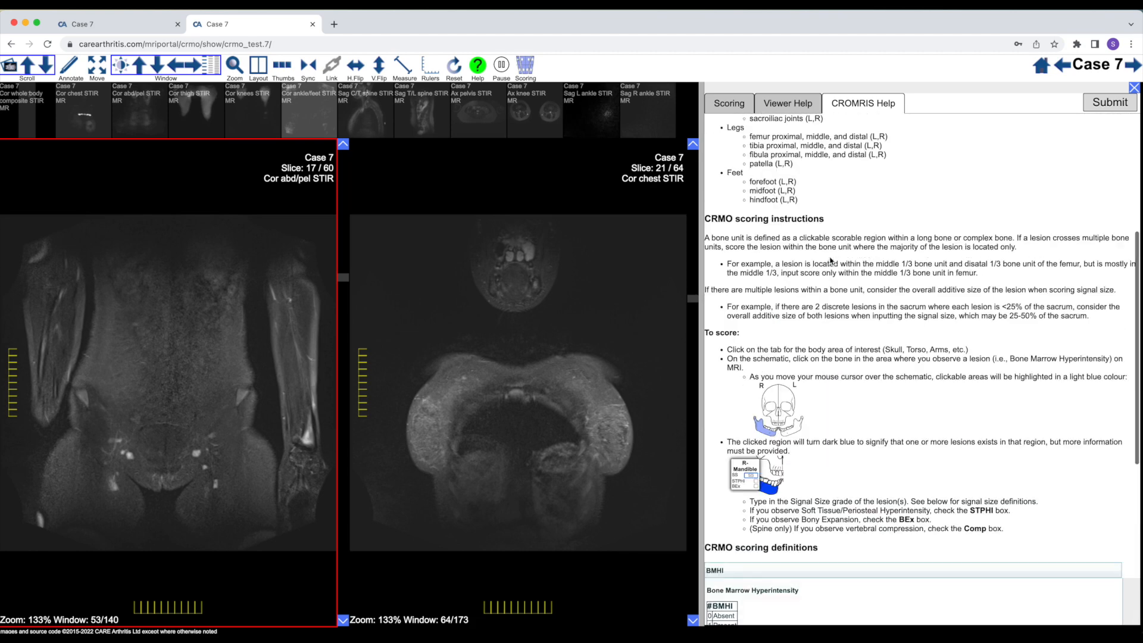
scroll(830, 260, "up", 3)
left_click(727, 107)
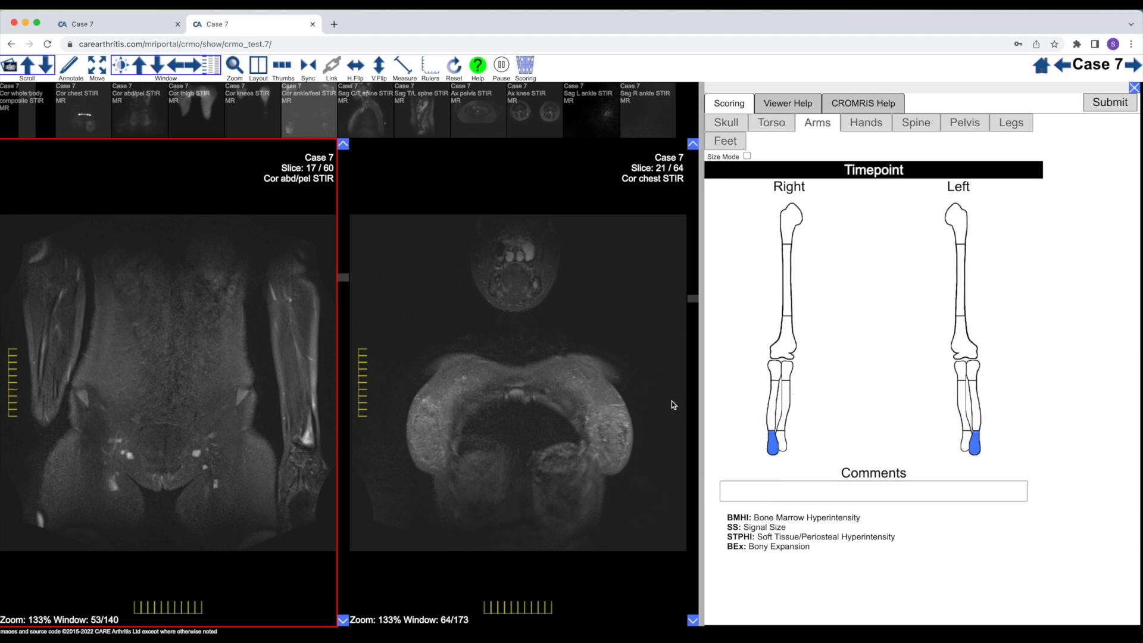
Load the Cor thigh STIR series in place of Cor chest STIR and advance to the slices through the femurs
left_click_drag(202, 117, 629, 377)
scroll(629, 377, "down", 10)
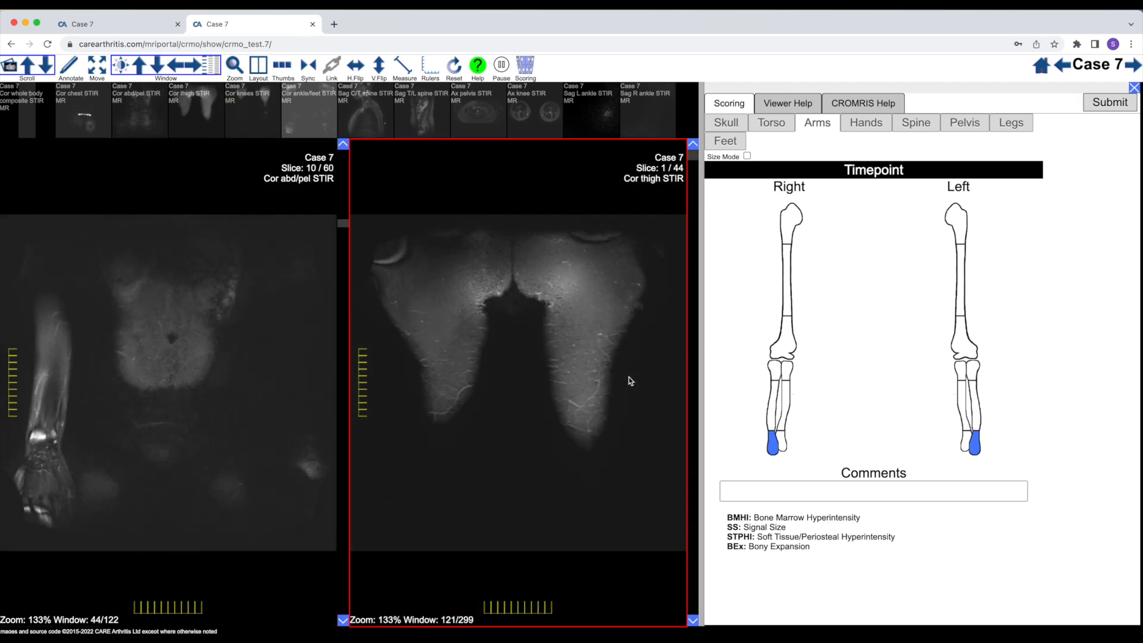
scroll(629, 376, "down", 7)
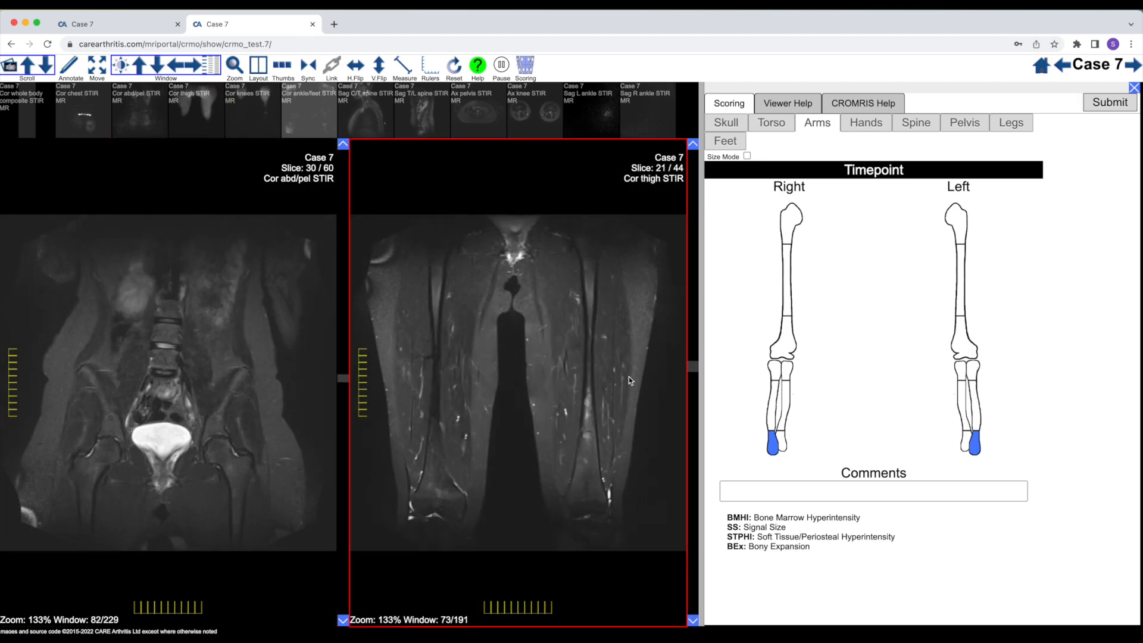
Examine both femoral shafts for marrow hyperintensity on the mid-series Cor thigh STIR slices
scroll(628, 377, "up", 10)
scroll(628, 379, "down", 4)
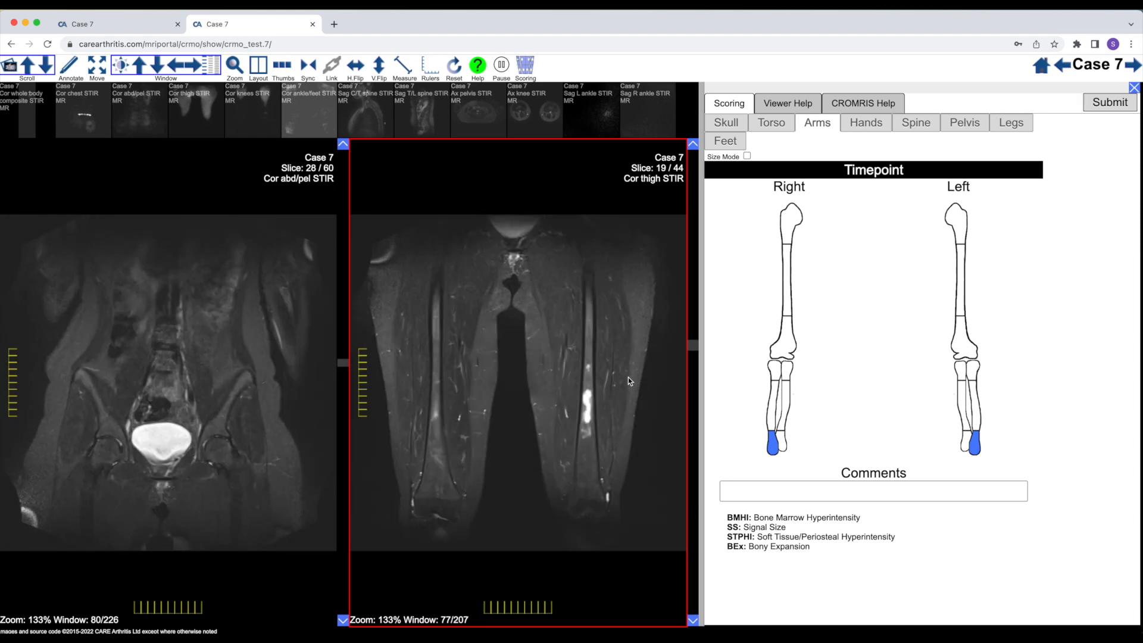
scroll(628, 379, "up", 4)
scroll(628, 381, "down", 8)
scroll(629, 381, "up", 8)
scroll(629, 381, "down", 4)
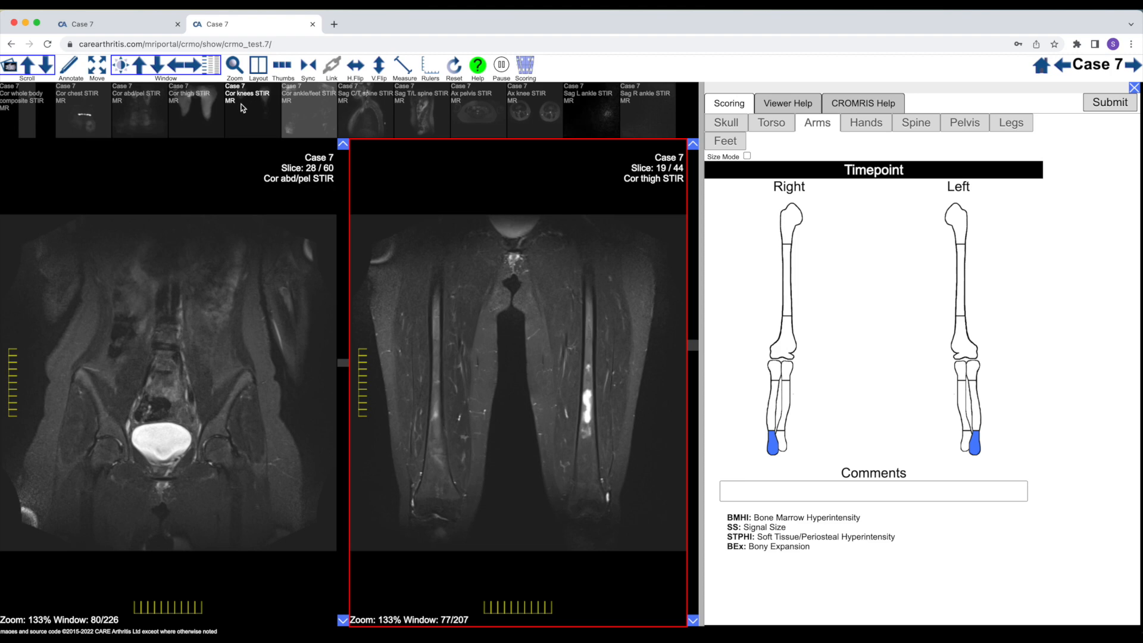
scroll(220, 362, "down", 6)
scroll(220, 362, "up", 6)
scroll(220, 362, "up", 1)
scroll(222, 361, "down", 7)
scroll(223, 363, "up", 5)
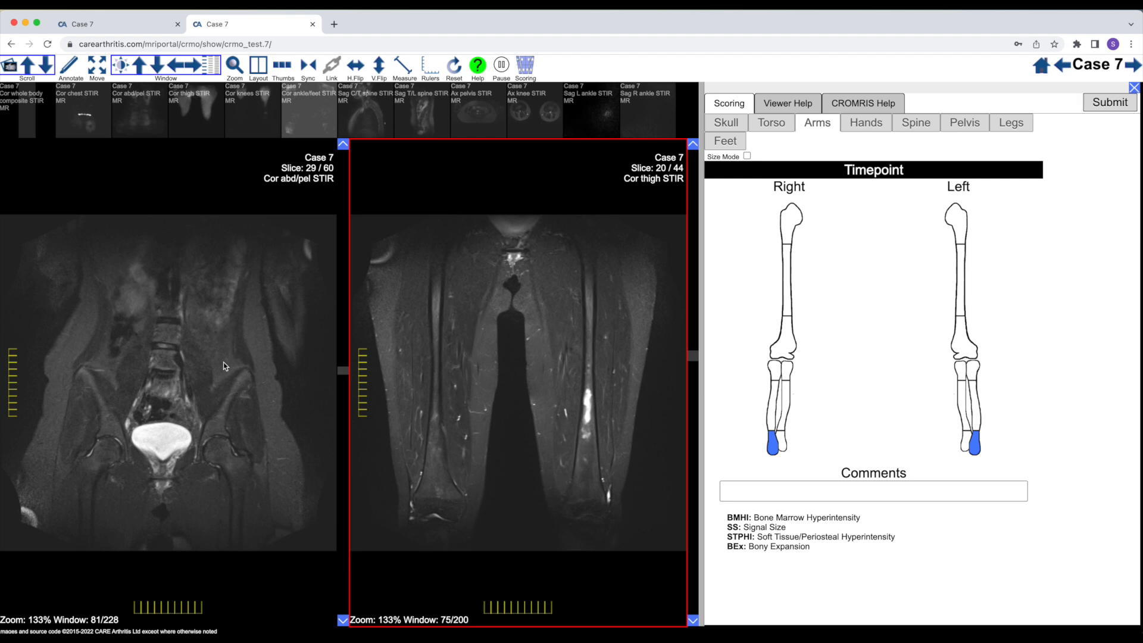
Mark the middle third of the right femur on the legs schematic, check it on the thigh slices, and set its signal size to 1
left_click(1010, 123)
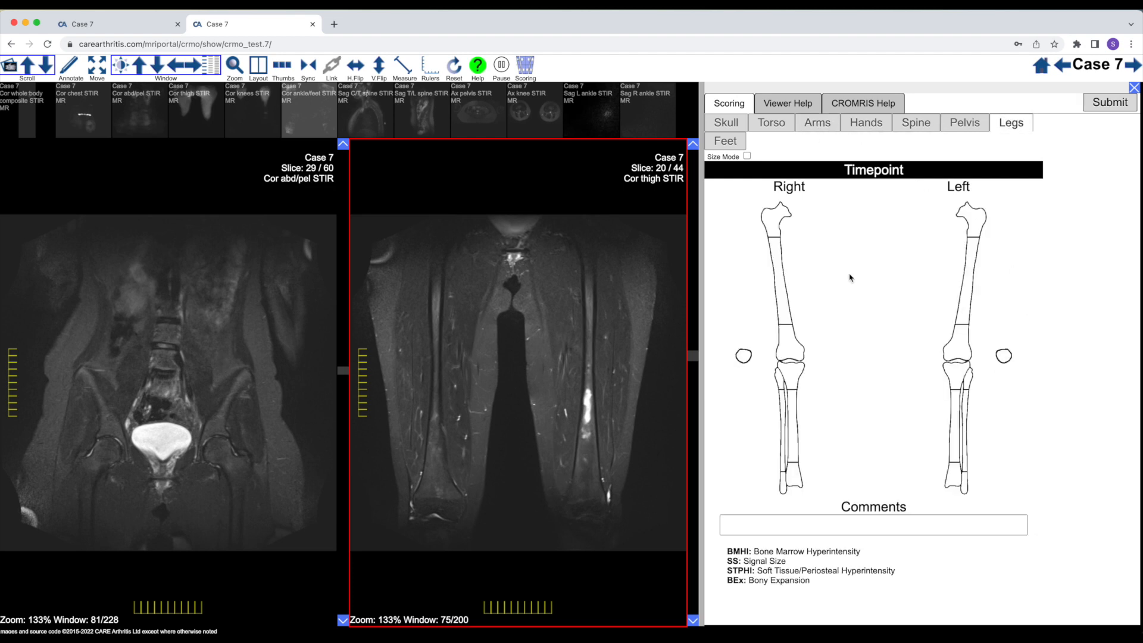
left_click(785, 281)
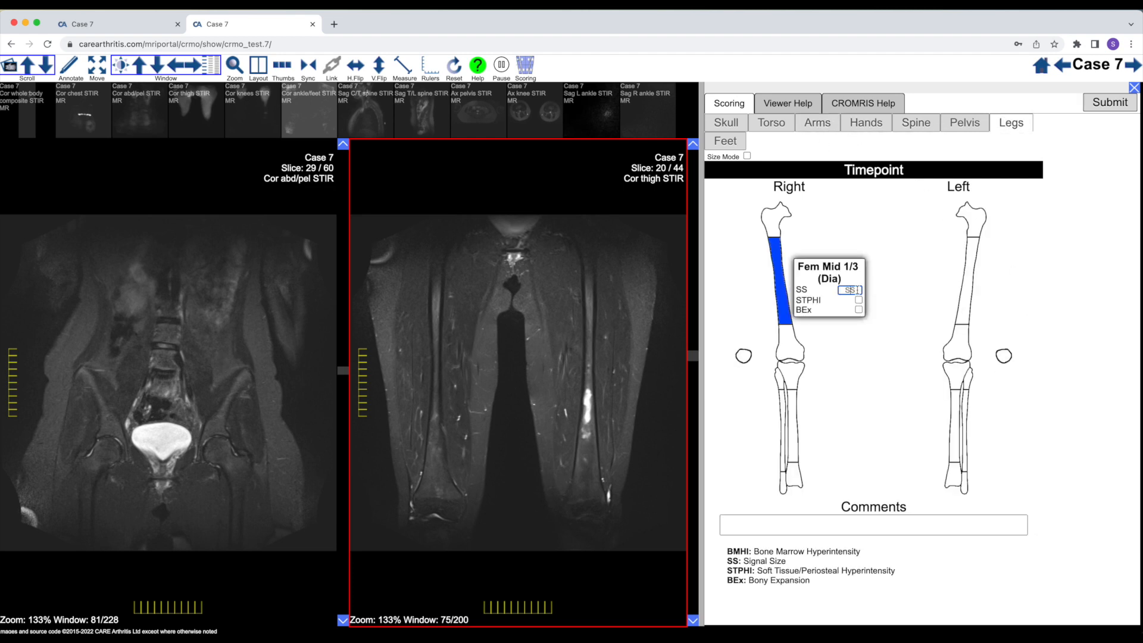
scroll(544, 430, "down", 3)
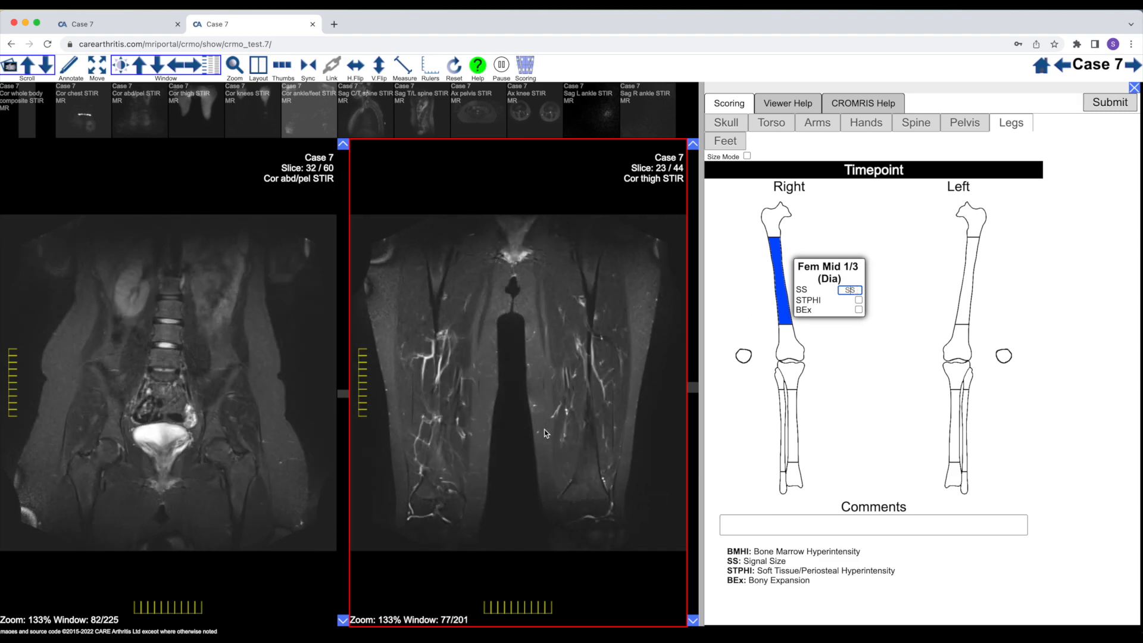
scroll(544, 429, "up", 6)
scroll(443, 423, "up", 1)
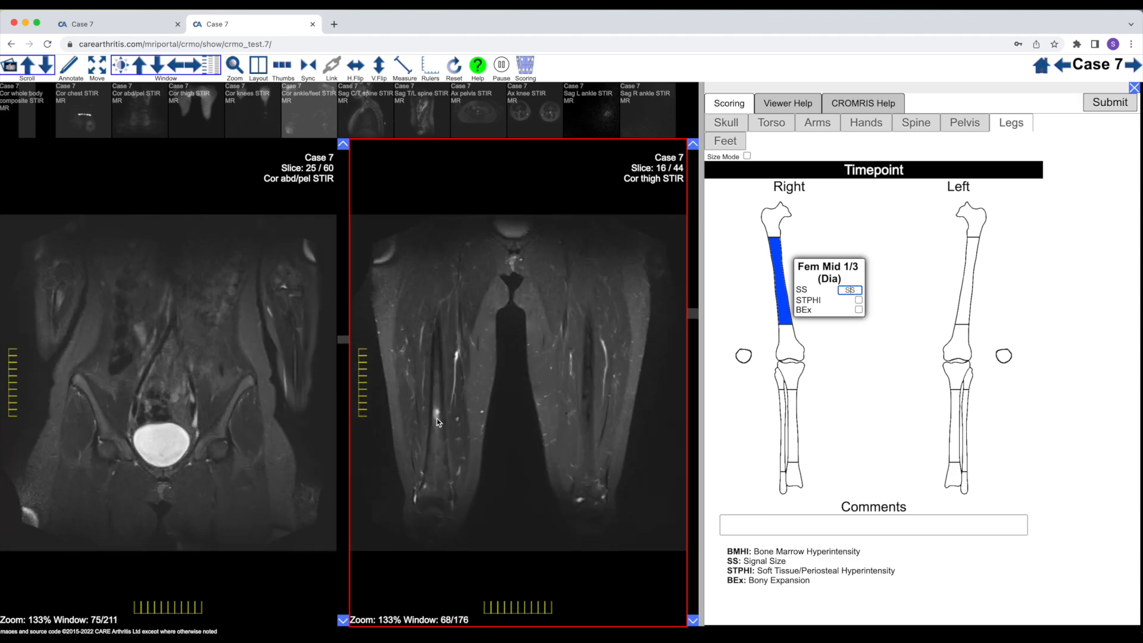
scroll(443, 423, "down", 4)
scroll(442, 422, "up", 3)
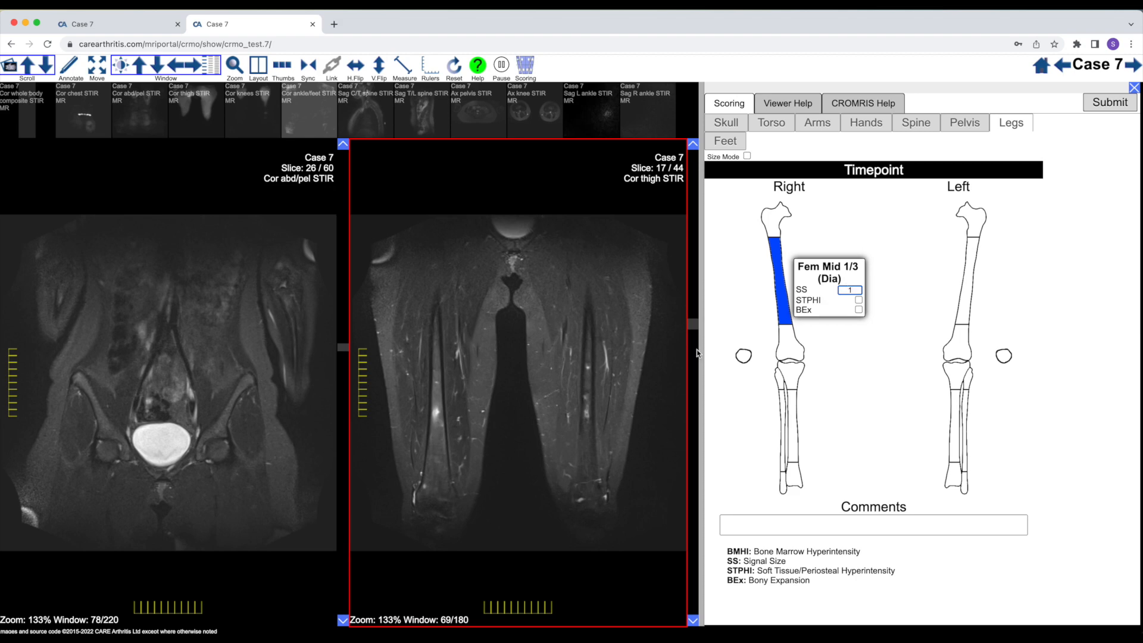
Mark the middle third of the left femur, assess its lesion across the Cor thigh slices, and set its signal size to 1
scroll(550, 404, "down", 1)
scroll(551, 403, "up", 5)
scroll(550, 404, "down", 5)
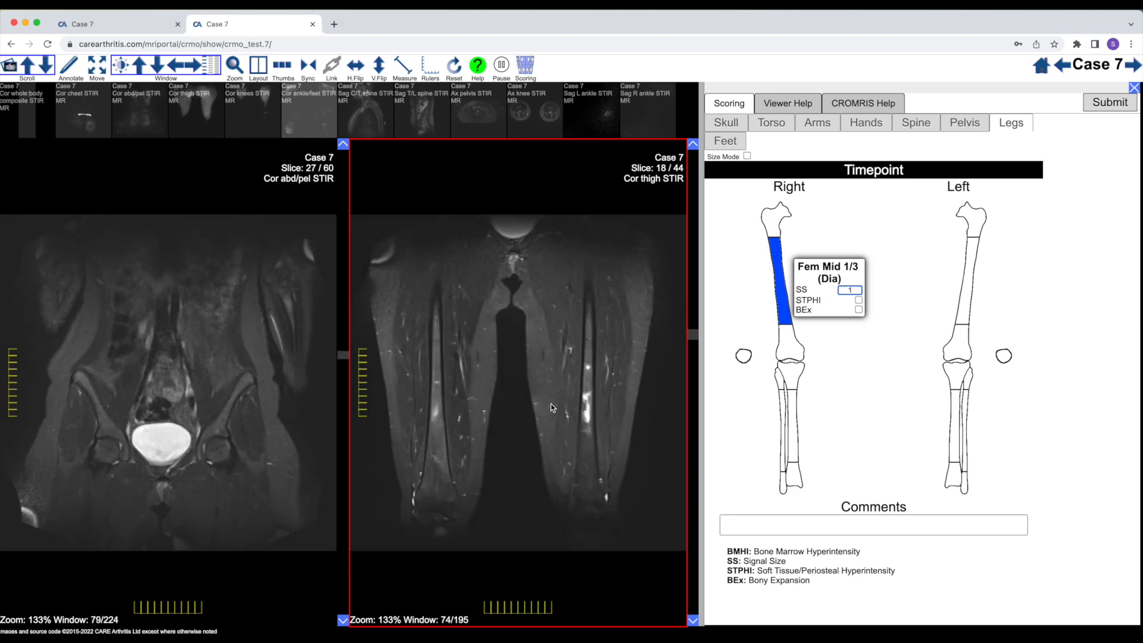
left_click(969, 280)
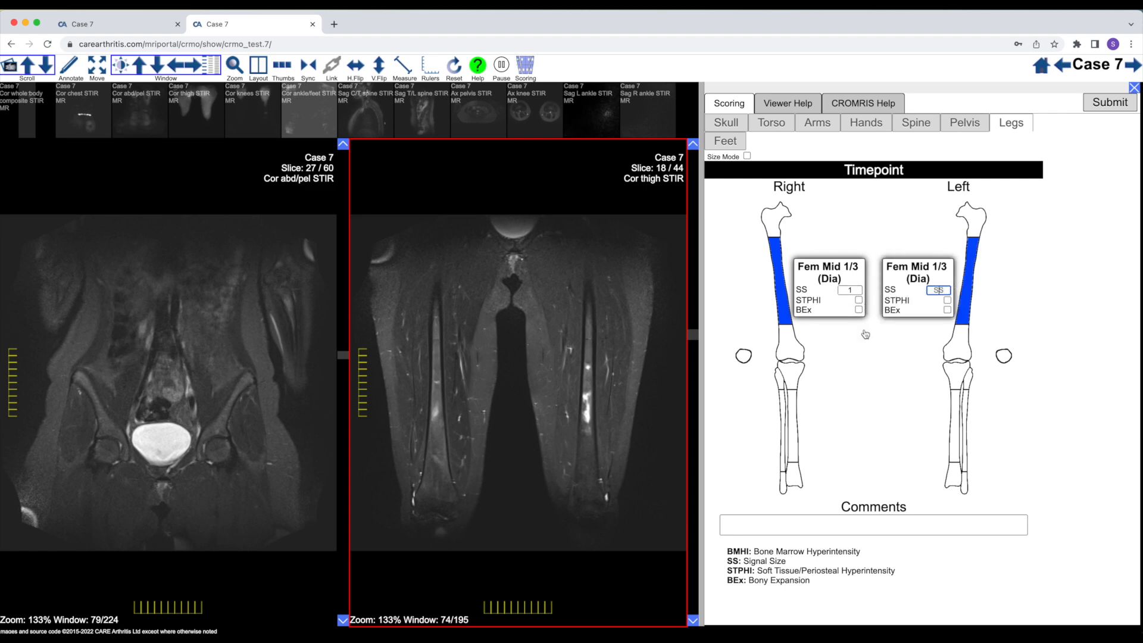
scroll(662, 361, "down", 3)
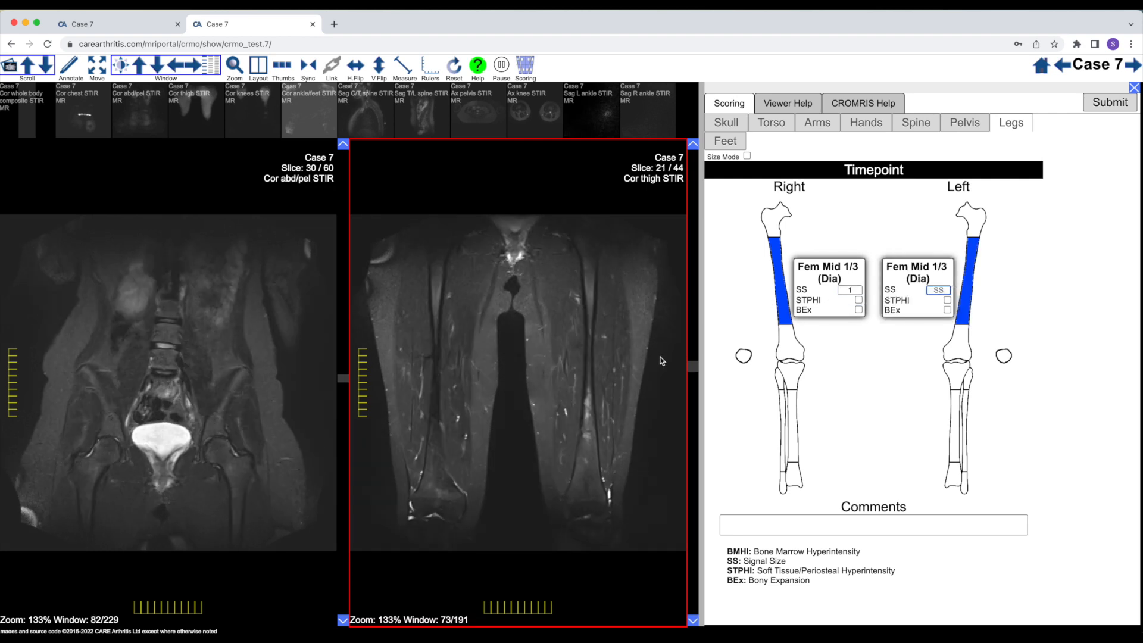
scroll(662, 361, "up", 6)
scroll(662, 361, "down", 6)
scroll(662, 361, "up", 1)
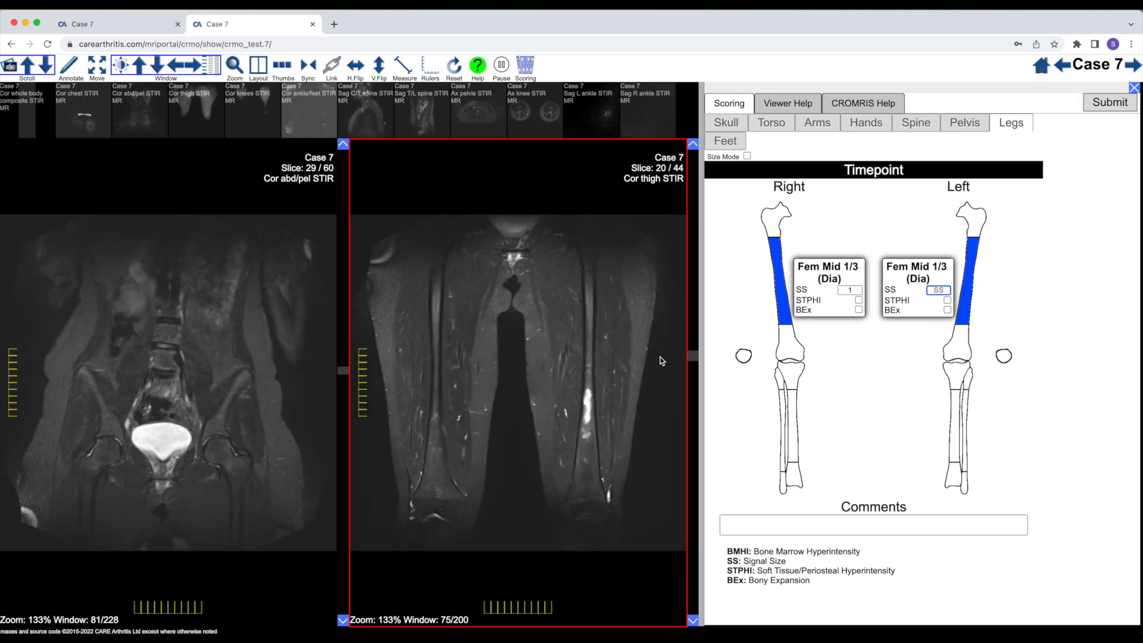
scroll(662, 361, "up", 2)
scroll(662, 359, "down", 4)
scroll(661, 359, "up", 4)
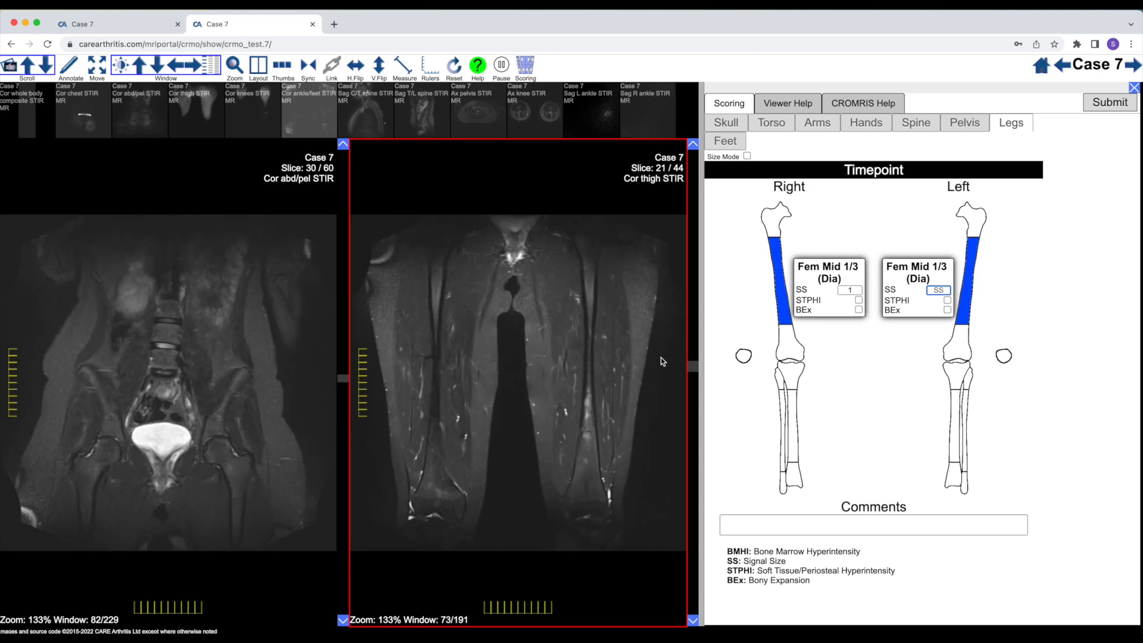
scroll(661, 360, "down", 4)
scroll(661, 361, "up", 1)
type("1")
Recheck the extent of the scored diaphyseal lesions in both femurs on the Cor thigh STIR slices
scroll(598, 364, "up", 4)
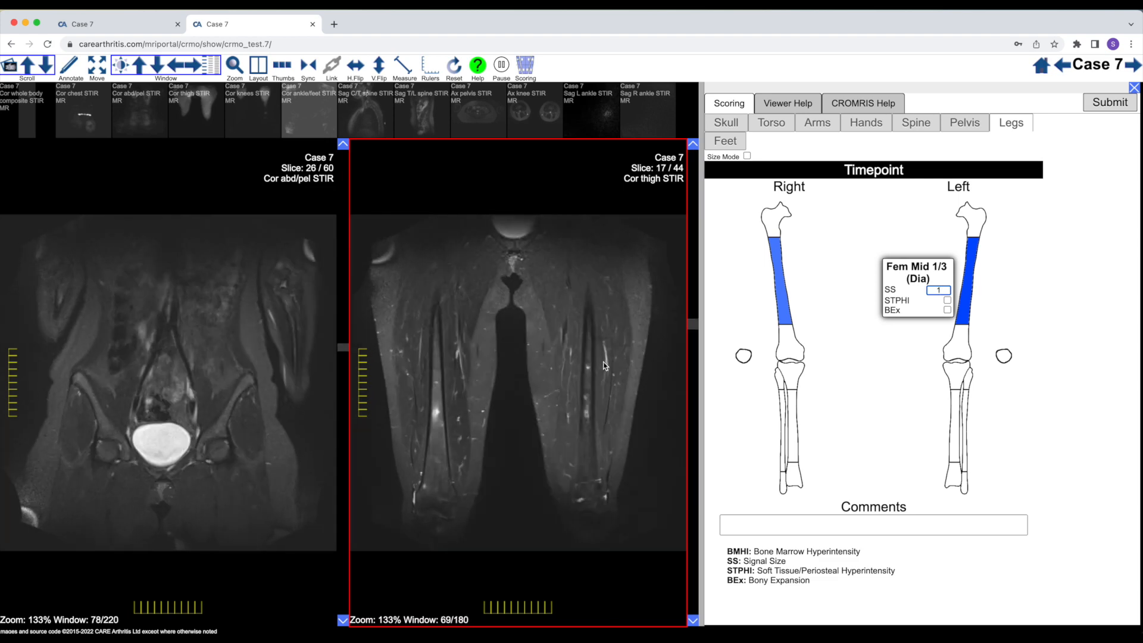
scroll(604, 366, "up", 2)
scroll(603, 362, "down", 8)
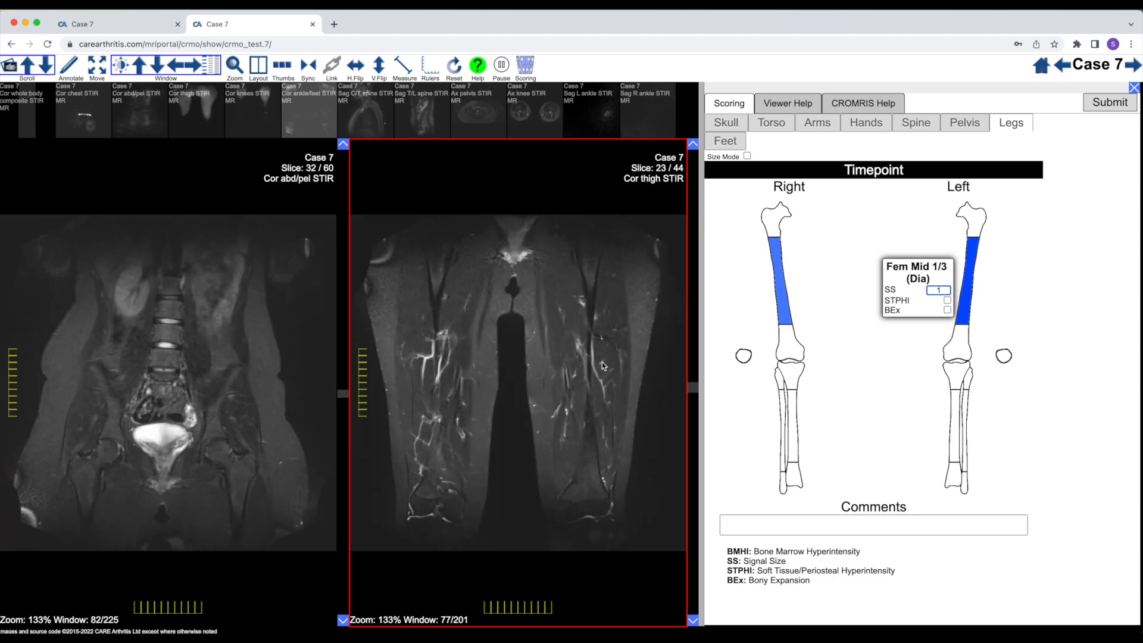
scroll(602, 362, "up", 3)
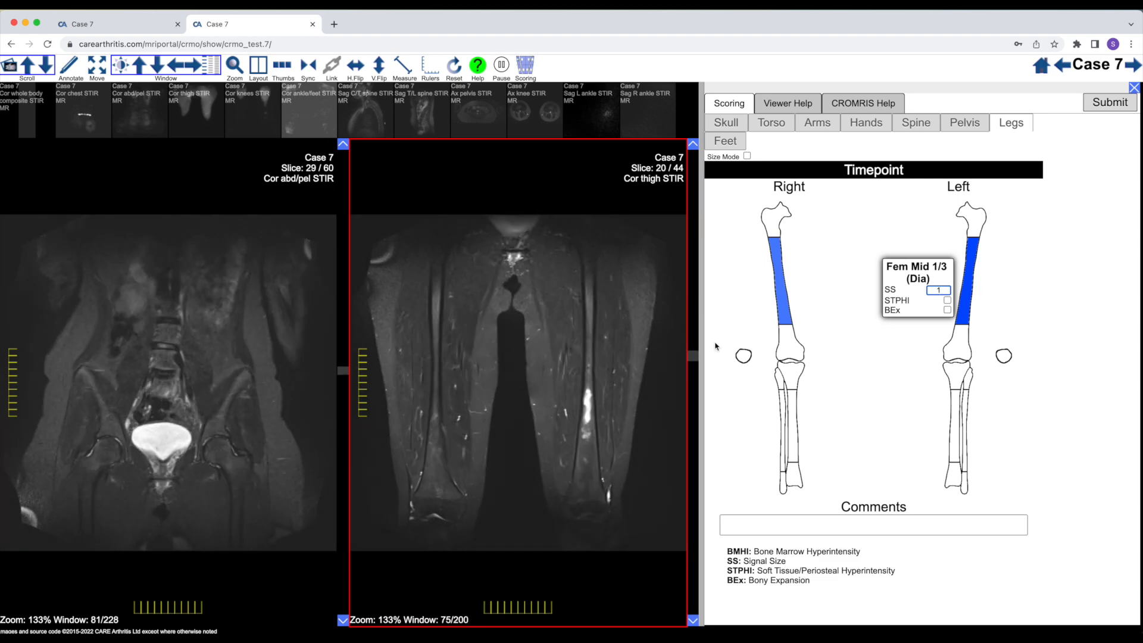
scroll(562, 396, "up", 4)
scroll(562, 394, "up", 4)
scroll(562, 393, "down", 10)
scroll(557, 396, "up", 6)
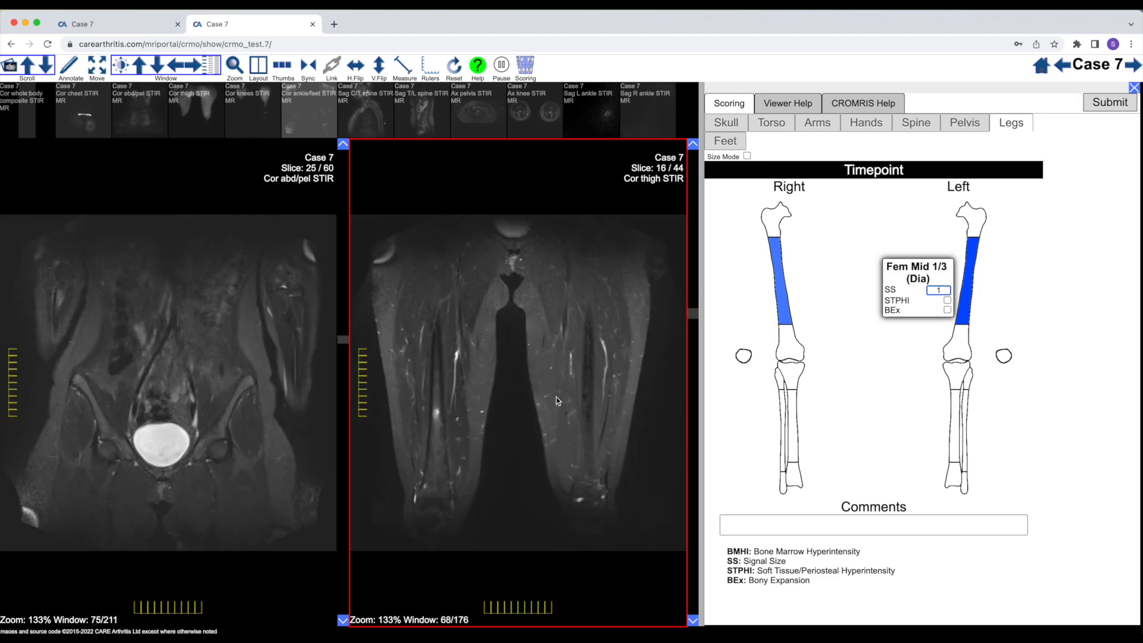
scroll(566, 428, "down", 4)
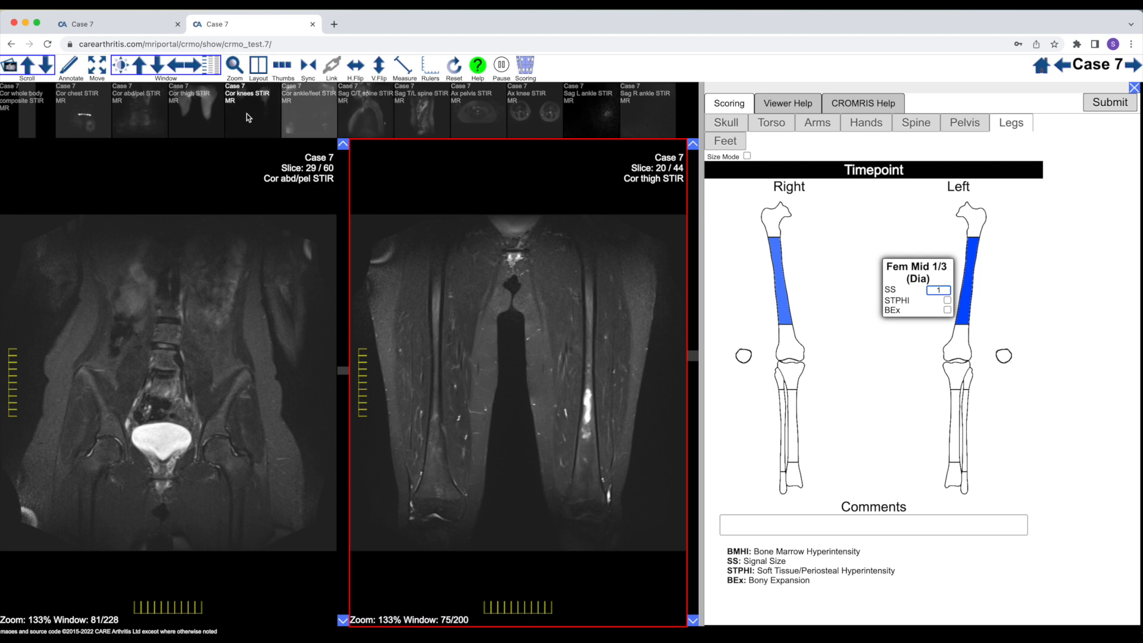
Load the Cor knees STIR series in place of Cor abd/pel STIR and inspect the distal femurs around slice 18
left_click_drag(247, 113, 217, 378)
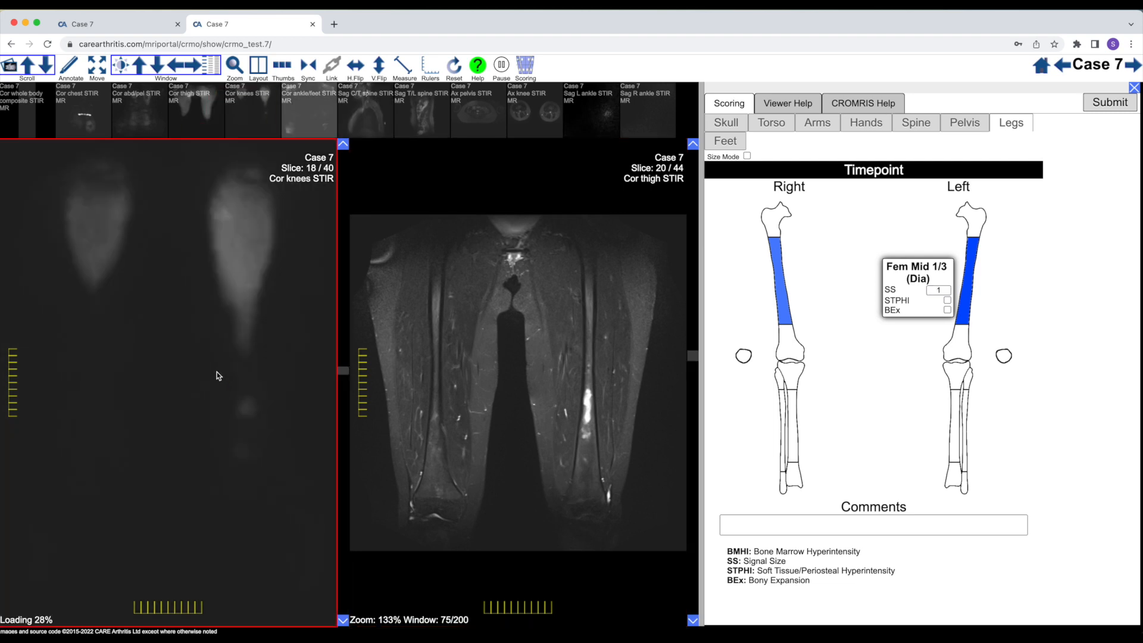
scroll(209, 398, "down", 5)
scroll(209, 398, "up", 7)
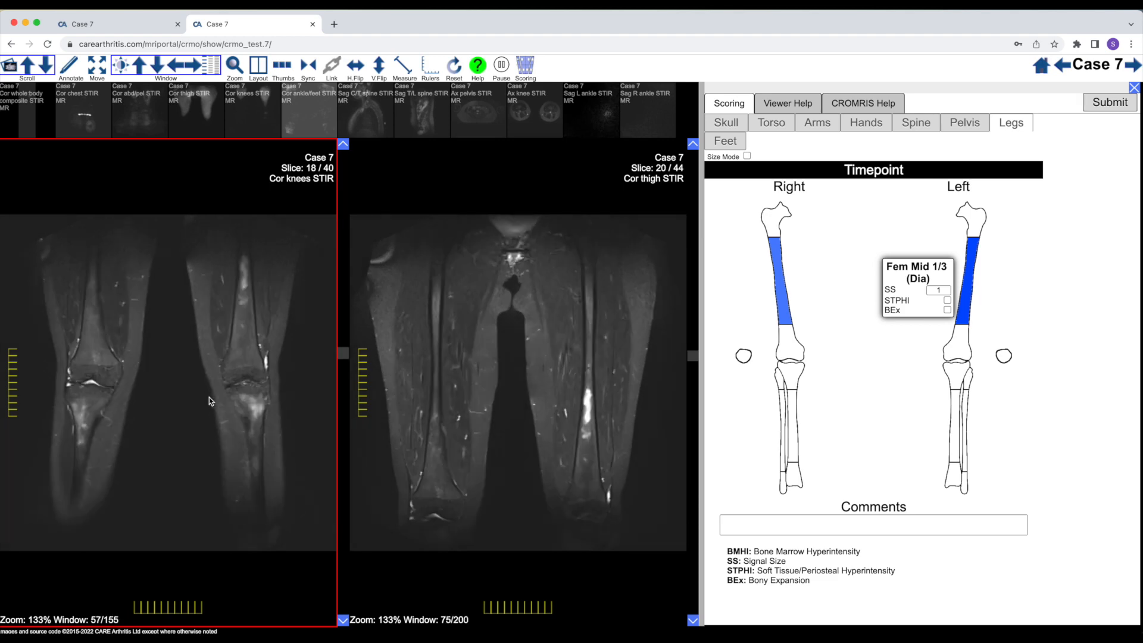
scroll(209, 397, "up", 1)
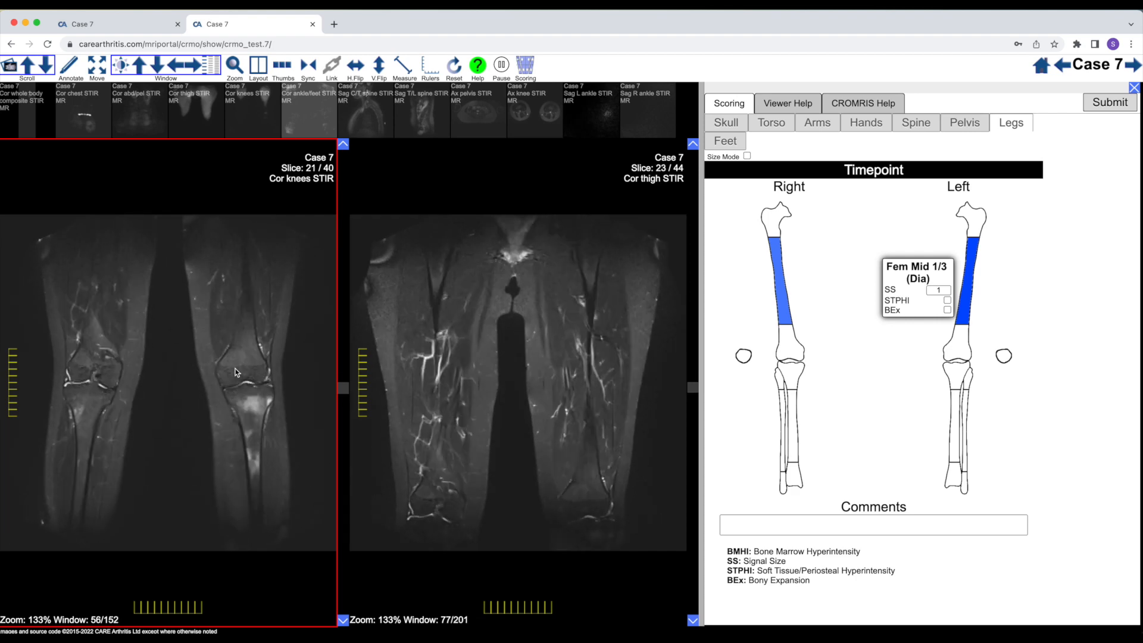
Mark the distal third of the right and left femurs on the legs schematic and set each signal size to 1
left_click(798, 350)
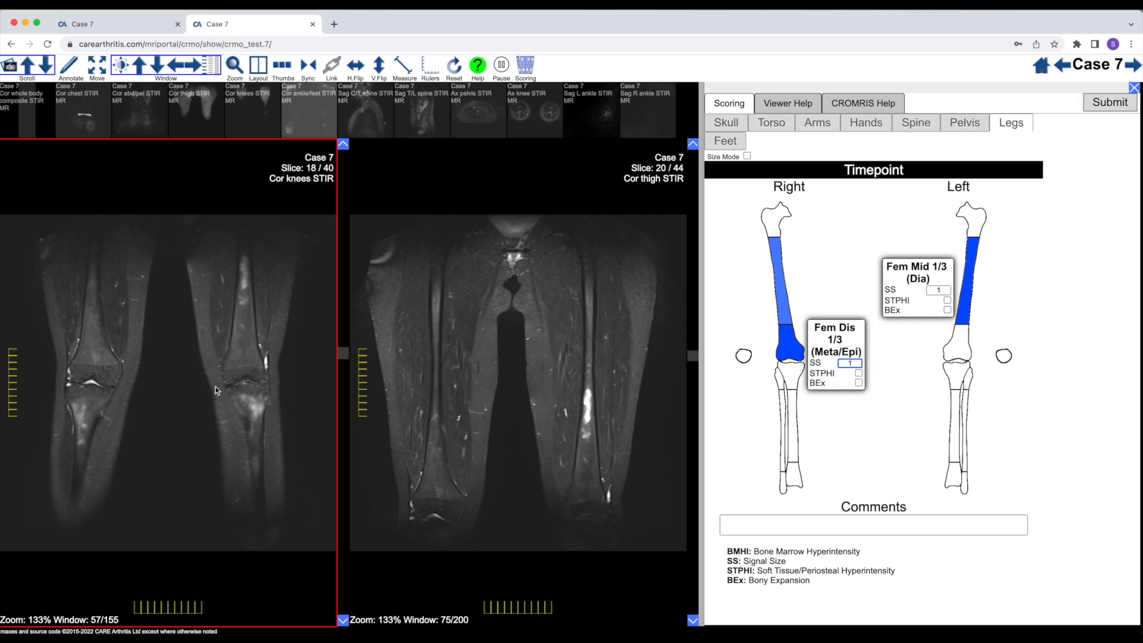
left_click(961, 350)
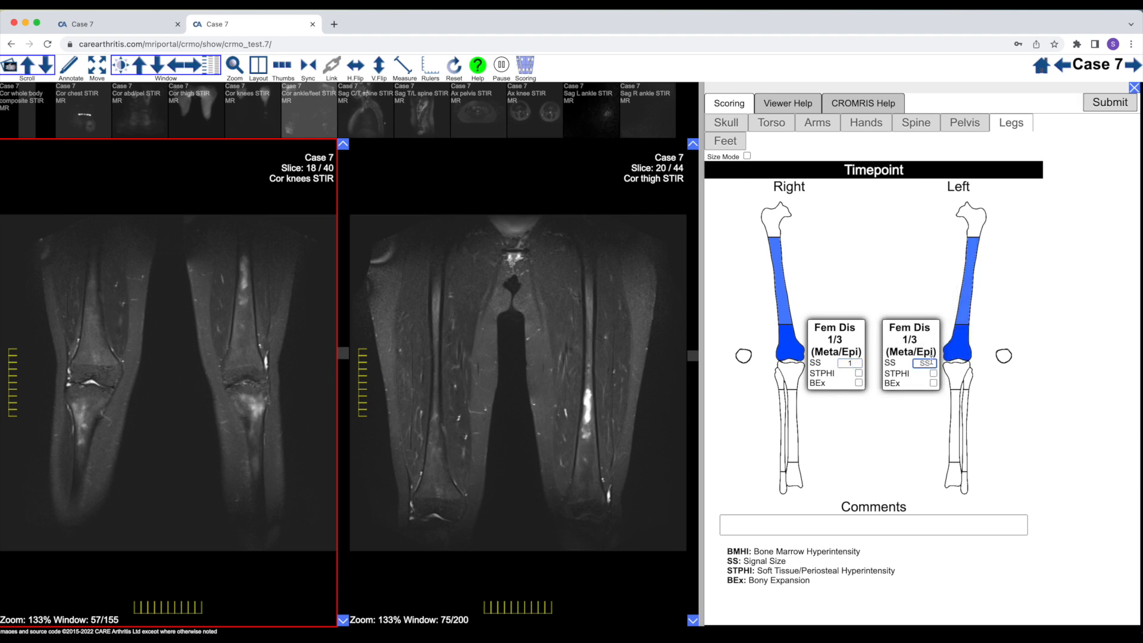
left_click(957, 357)
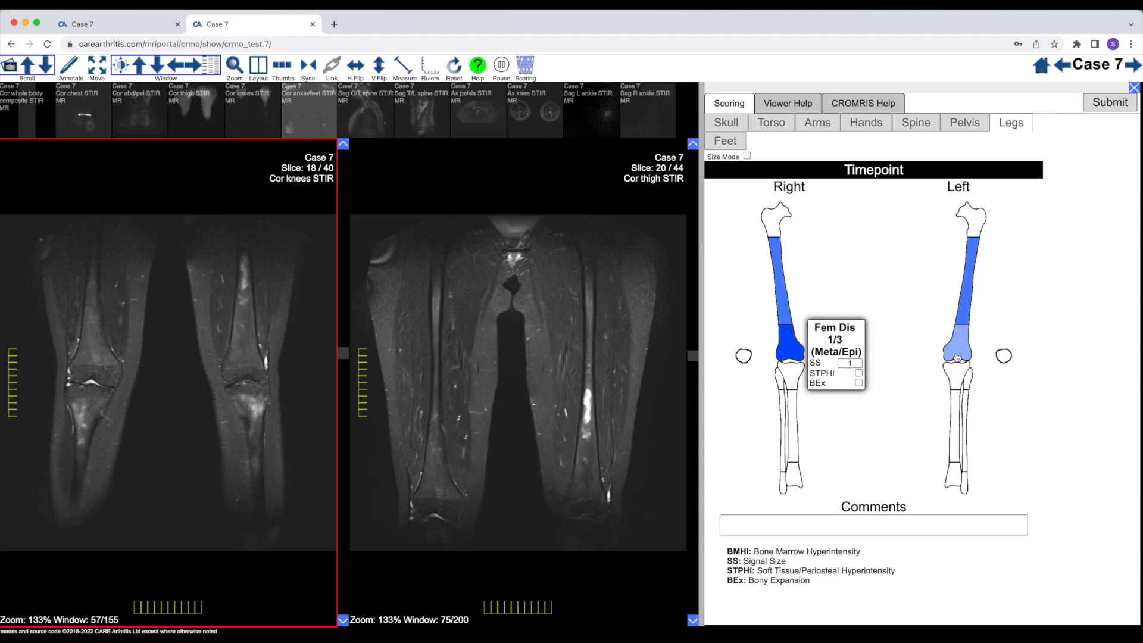
left_click(957, 357)
type("1")
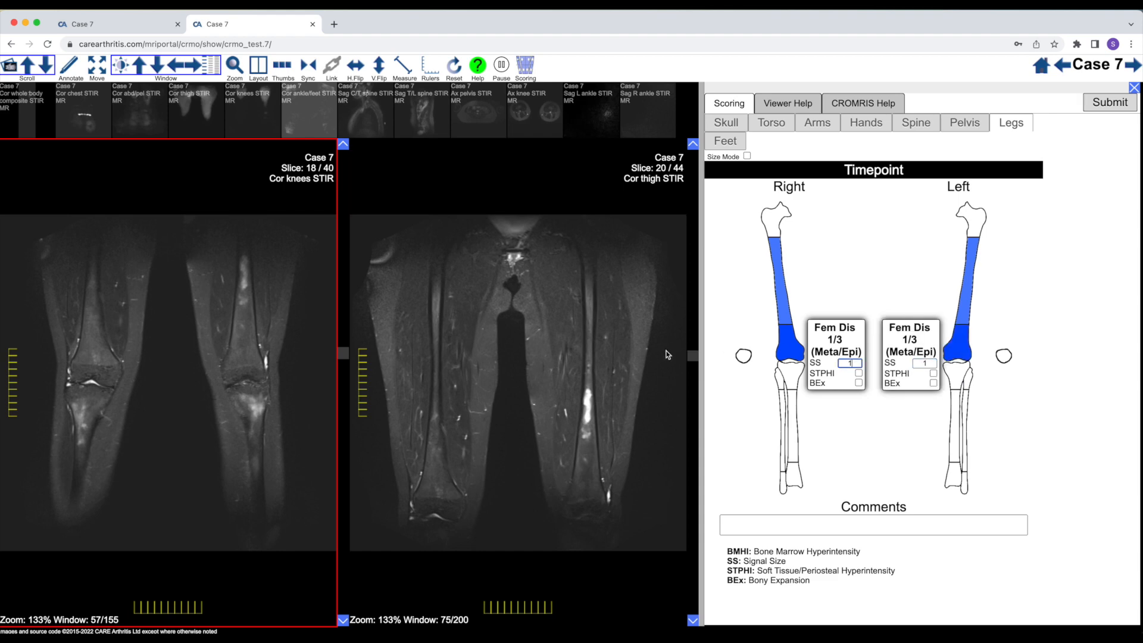
Check the proximal tibias on the Cor knees STIR slices and mark the proximal third of the right tibia on the legs schematic
scroll(282, 424, "down", 4)
scroll(281, 421, "up", 6)
scroll(281, 421, "down", 7)
scroll(264, 418, "up", 5)
scroll(256, 420, "down", 4)
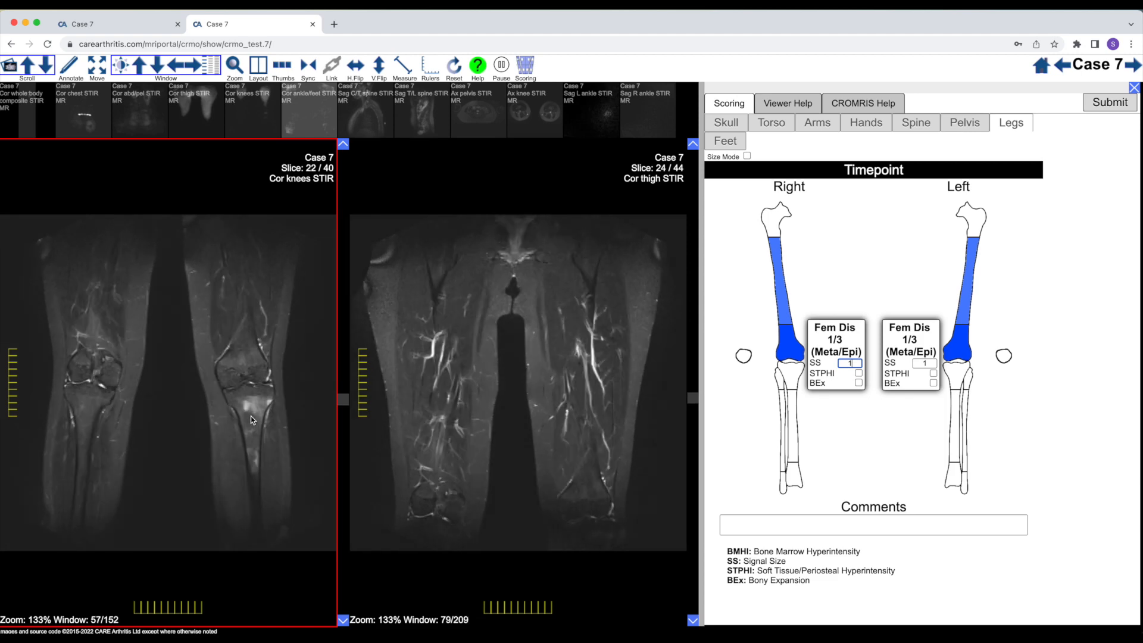
scroll(251, 416, "up", 4)
scroll(250, 416, "down", 3)
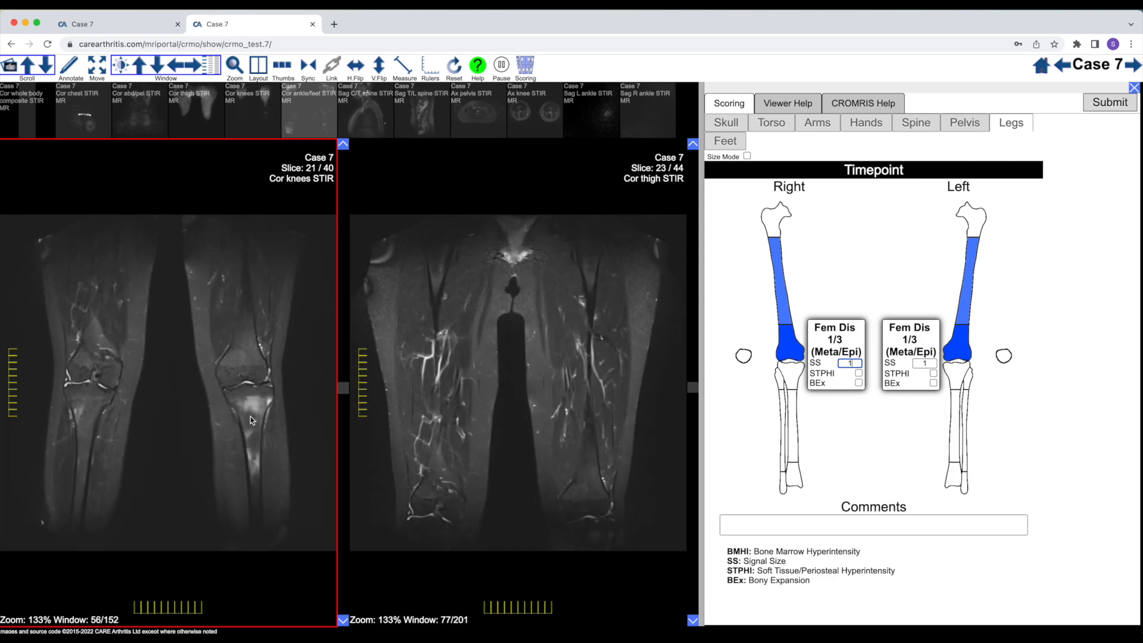
scroll(250, 416, "up", 2)
left_click(791, 379)
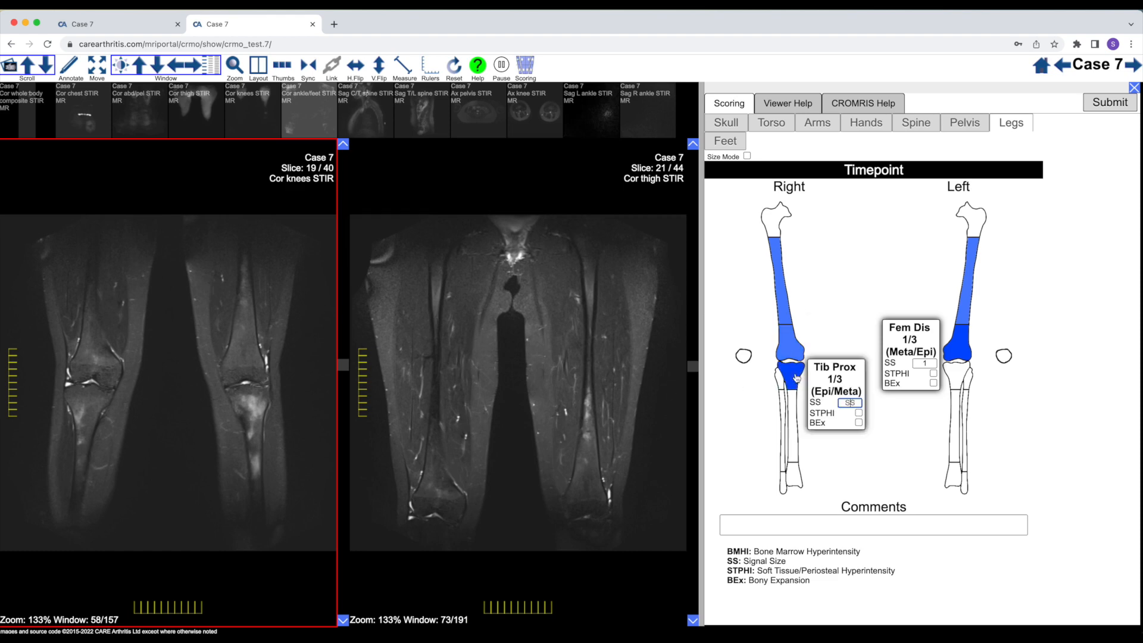
Examine the extent of marrow signal in both proximal tibias across the Cor knees STIR slices
scroll(142, 435, "down", 5)
scroll(141, 435, "up", 8)
scroll(142, 440, "down", 3)
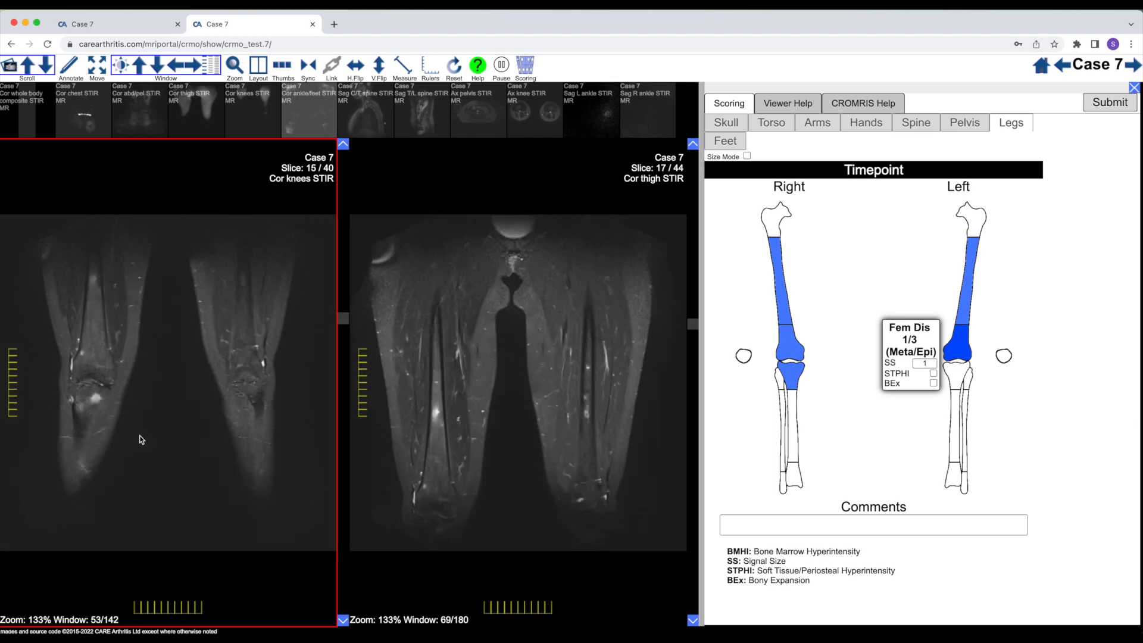
scroll(139, 435, "down", 1)
scroll(95, 427, "up", 8)
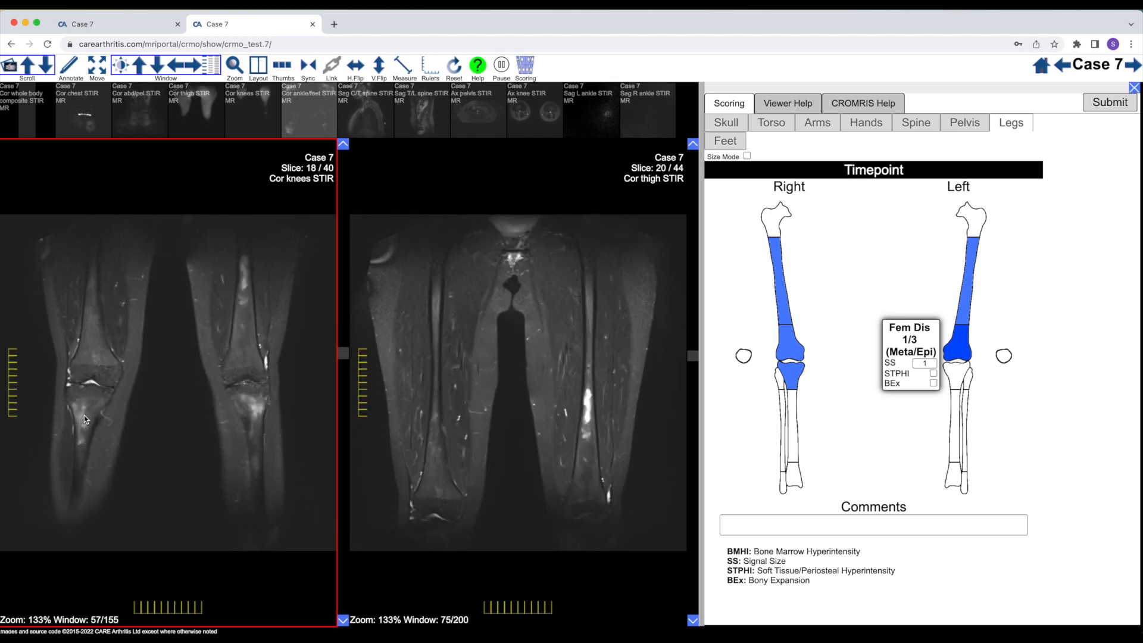
scroll(86, 414, "down", 5)
scroll(85, 413, "down", 4)
scroll(89, 411, "up", 4)
scroll(86, 435, "down", 4)
scroll(86, 437, "up", 3)
scroll(84, 434, "down", 2)
scroll(84, 437, "down", 1)
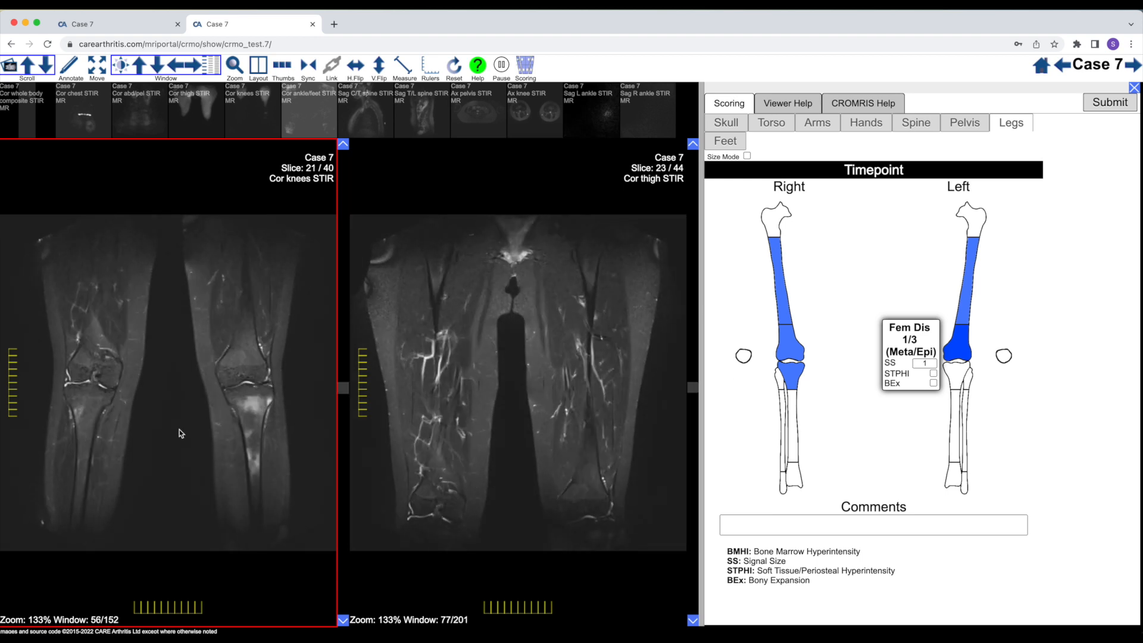
Set the signal size of the right tibia's proximal third to 2
mouse_move(793, 385)
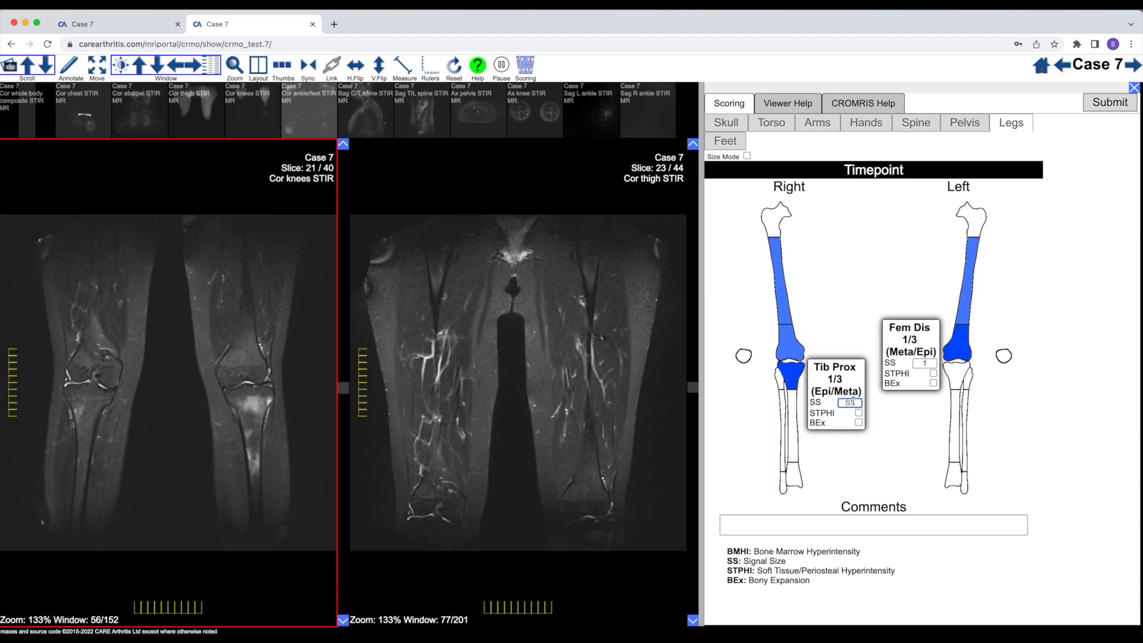
scroll(276, 405, "up", 5)
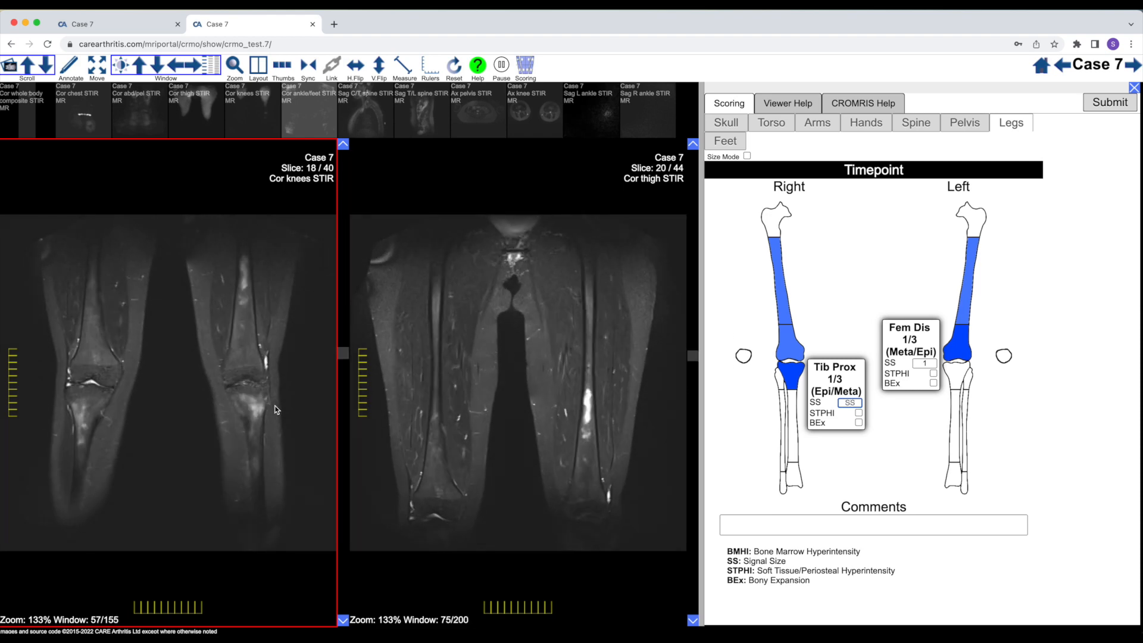
type("2")
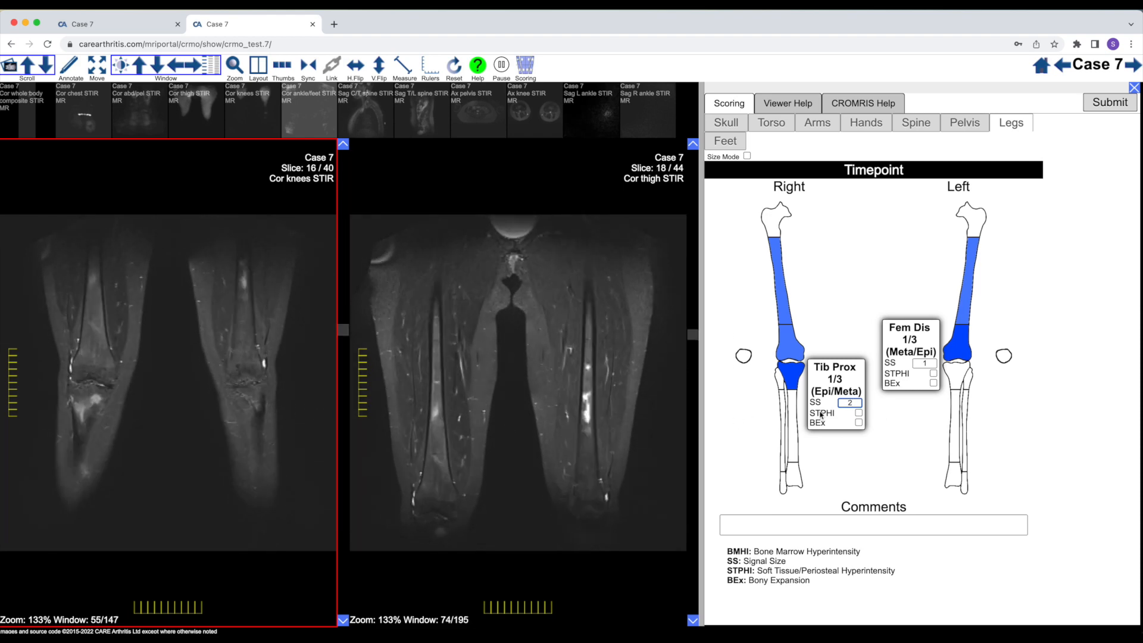
Check the left proximal tibia on the Cor knees STIR slices, mark its proximal third and set the signal size to 3
scroll(270, 418, "down", 3)
scroll(255, 412, "down", 7)
scroll(255, 412, "up", 10)
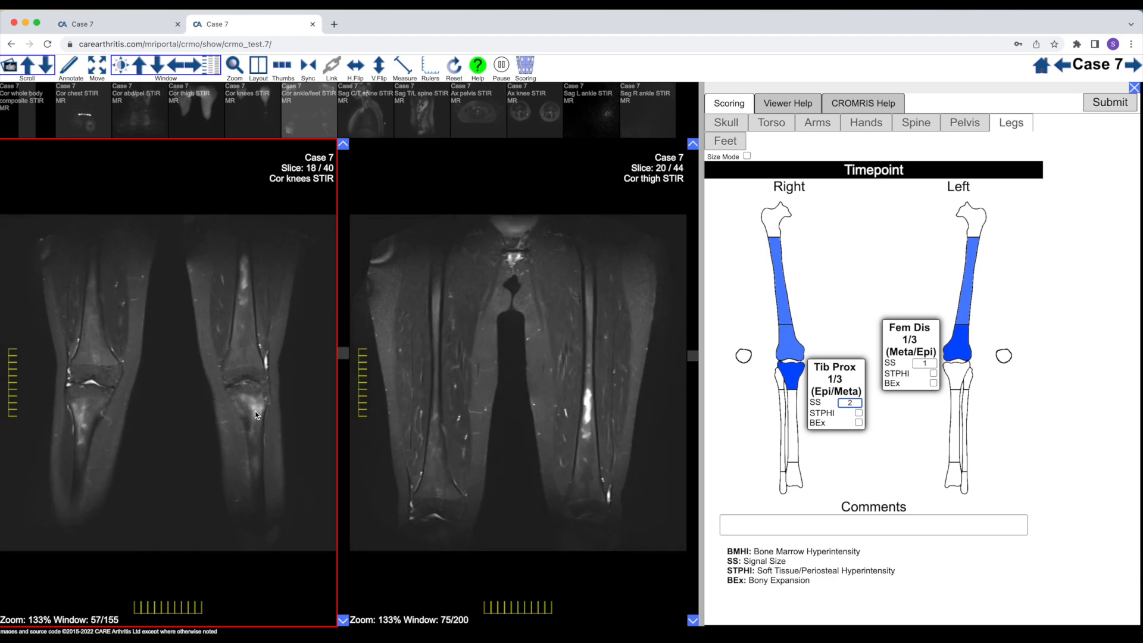
scroll(254, 415, "down", 3)
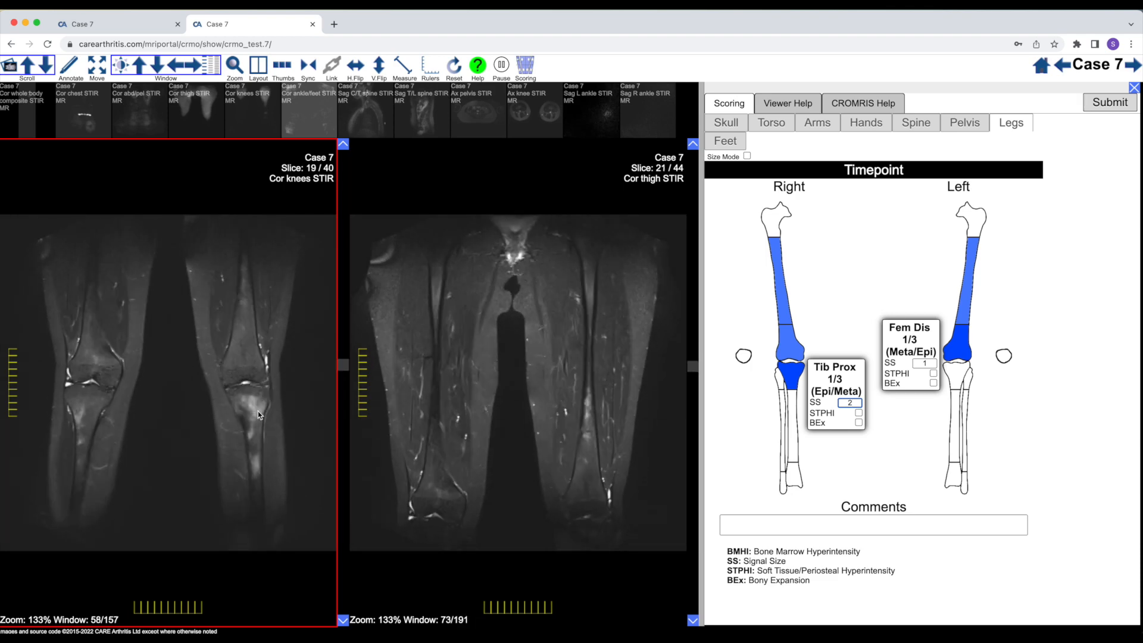
left_click(957, 382)
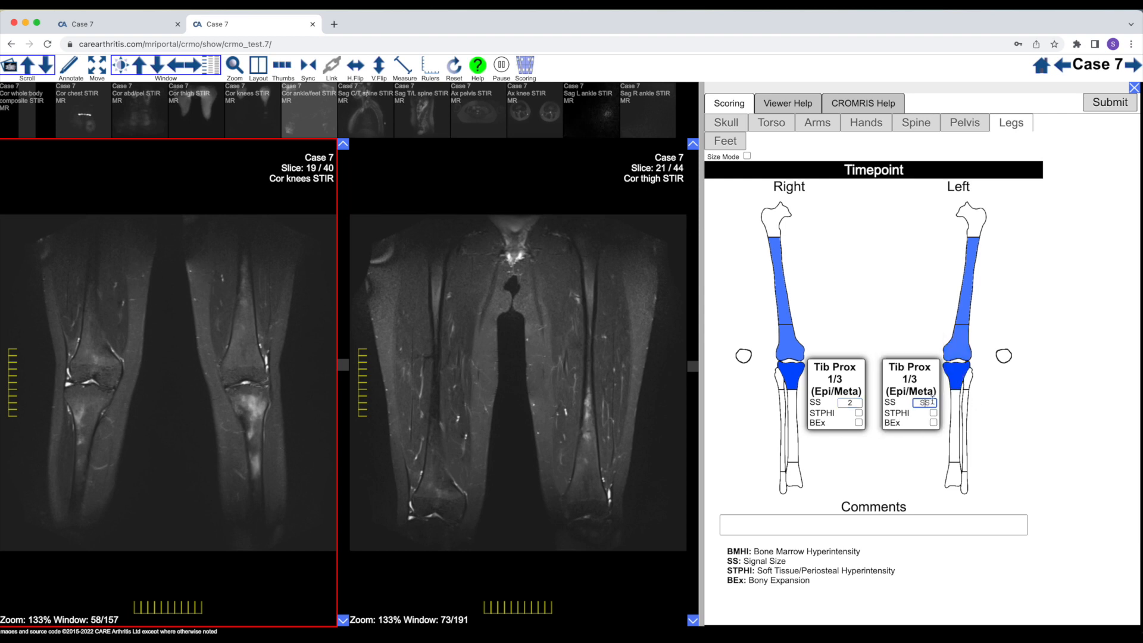
type("3")
Recheck the scored proximal tibial lesions on both sides across the Cor knees STIR slices
scroll(233, 423, "down", 3)
scroll(233, 422, "down", 4)
scroll(233, 423, "up", 10)
scroll(233, 423, "down", 5)
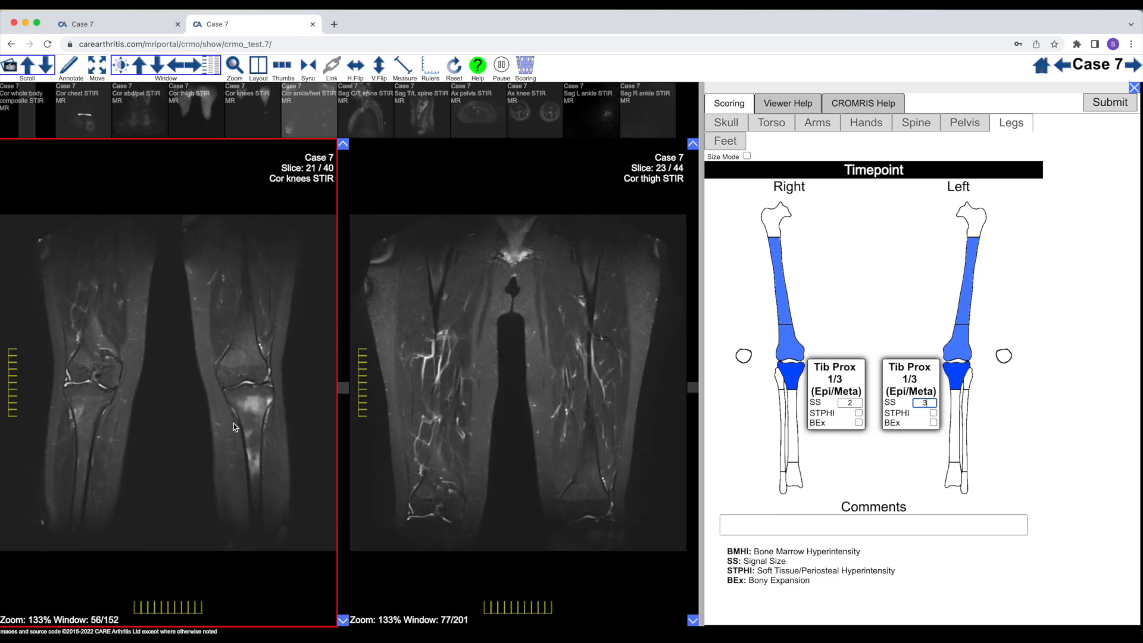
scroll(233, 424, "down", 6)
scroll(233, 423, "up", 9)
scroll(233, 423, "down", 4)
scroll(233, 423, "down", 3)
scroll(234, 424, "up", 7)
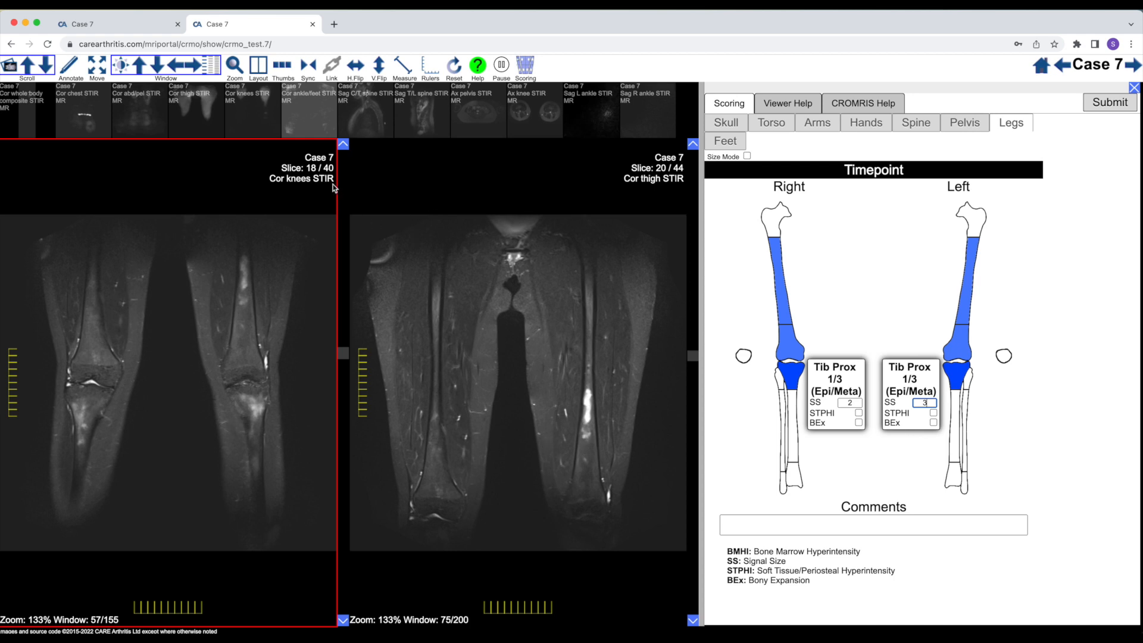
Load the Cor ankle/feet STIR series in place of Cor thigh STIR and inspect the tibial shafts
left_click_drag(306, 115, 560, 368)
scroll(577, 384, "down", 7)
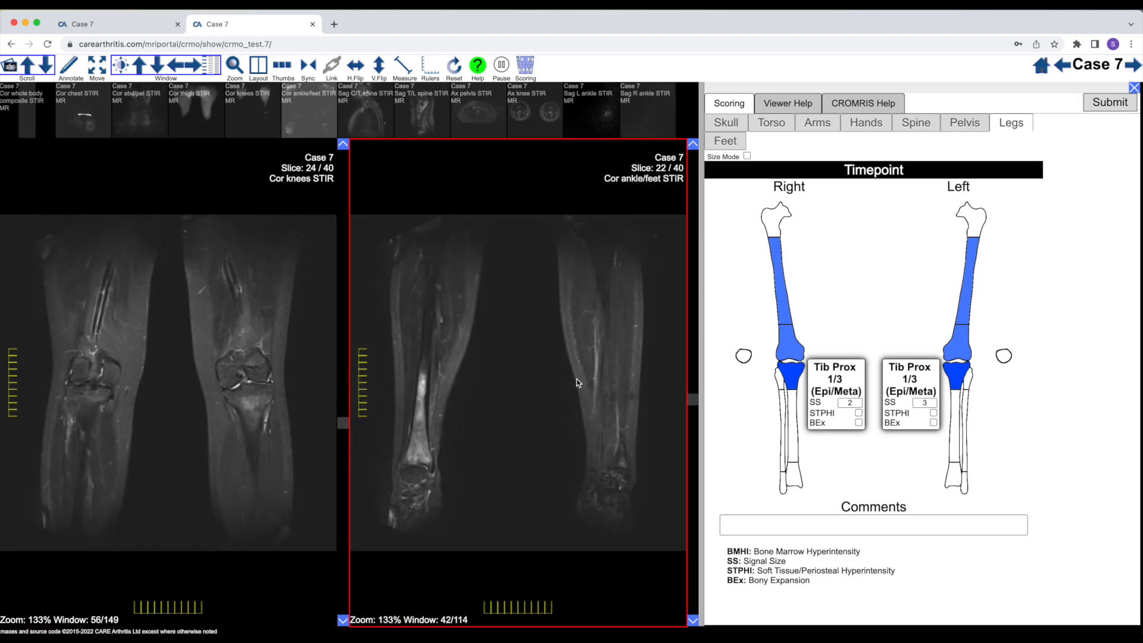
scroll(576, 381, "up", 3)
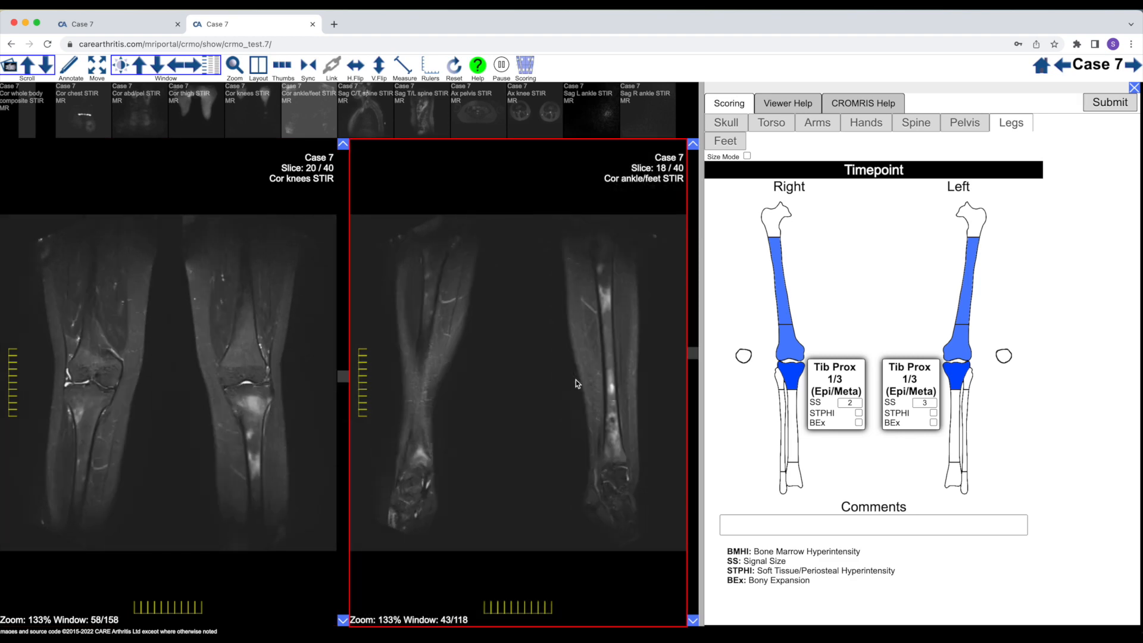
scroll(576, 380, "up", 2)
scroll(576, 380, "down", 2)
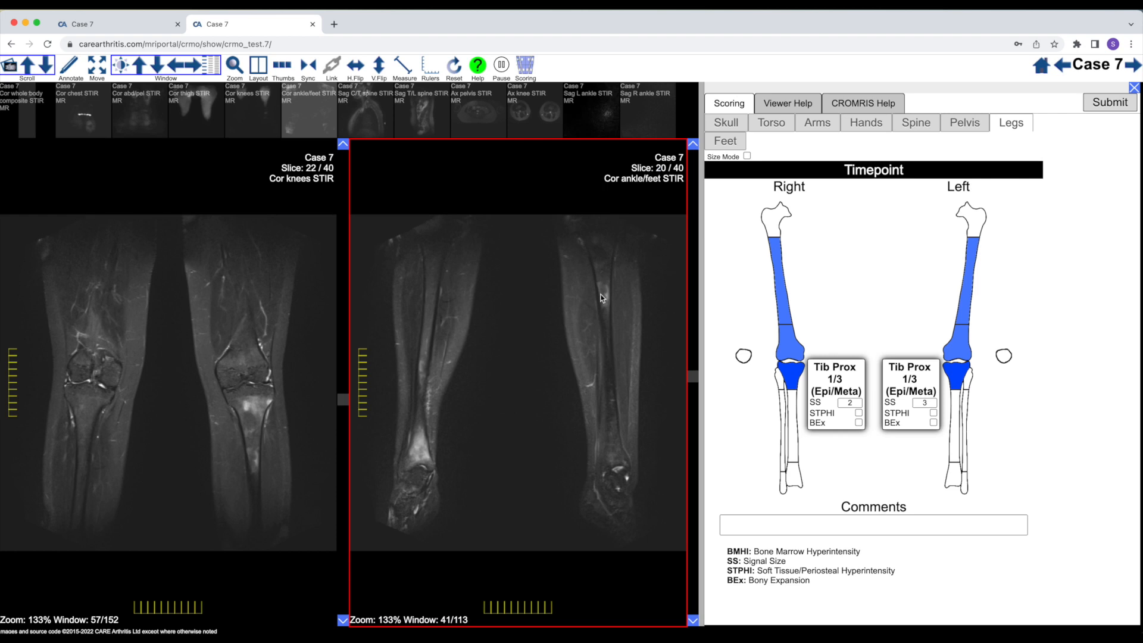
Mark the middle third of the right tibia on the legs schematic and set its signal size to 1
left_click(794, 422)
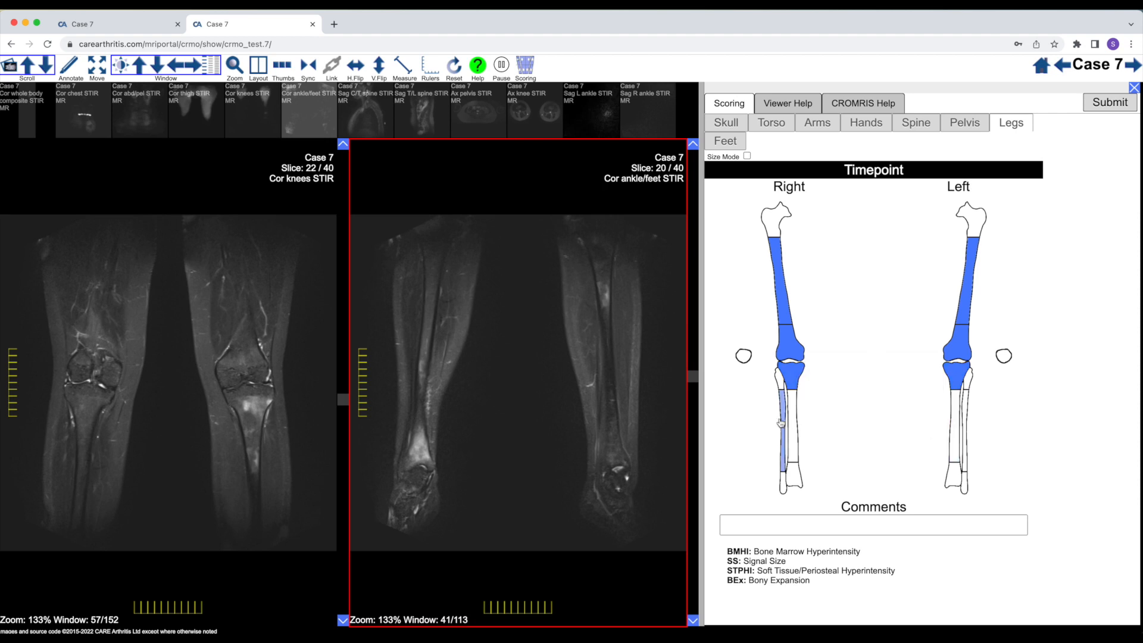
scroll(478, 400, "down", 3)
scroll(472, 400, "up", 6)
scroll(470, 399, "down", 1)
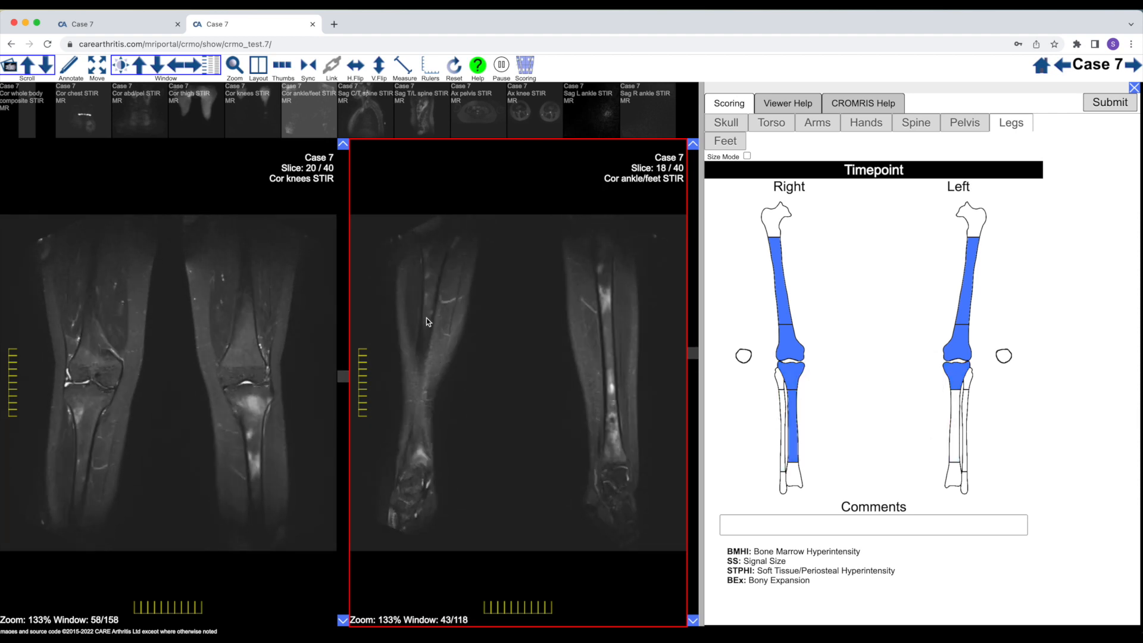
mouse_move(794, 422)
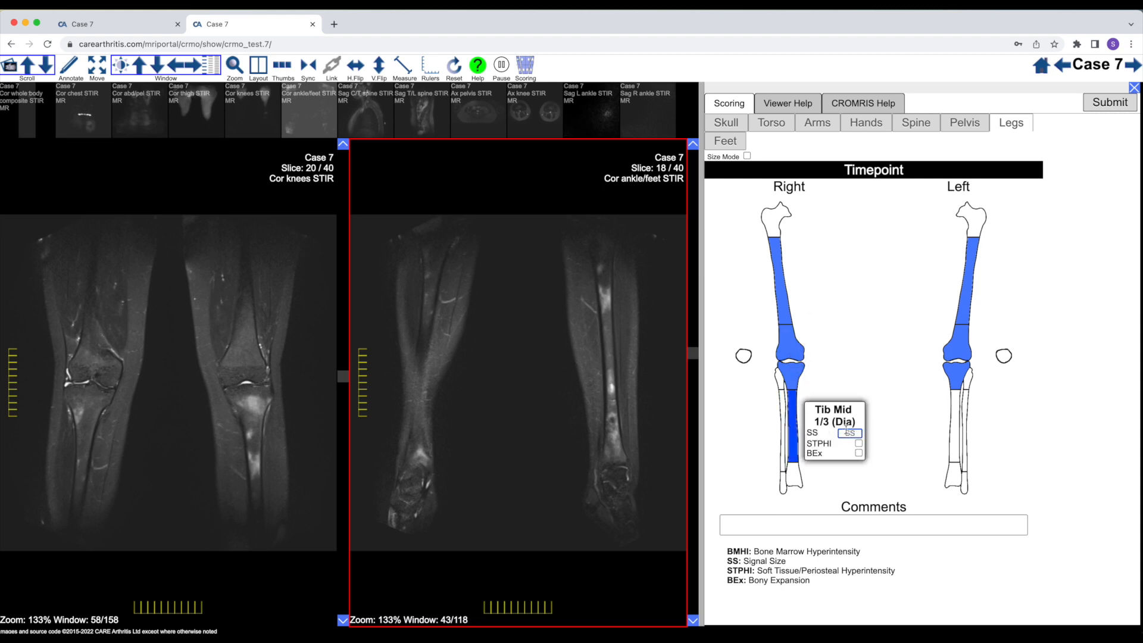
type("1")
Mark the middle third of the left tibia, check its shaft on the Cor ankle/feet STIR slices and set the signal size to 2
mouse_move(954, 432)
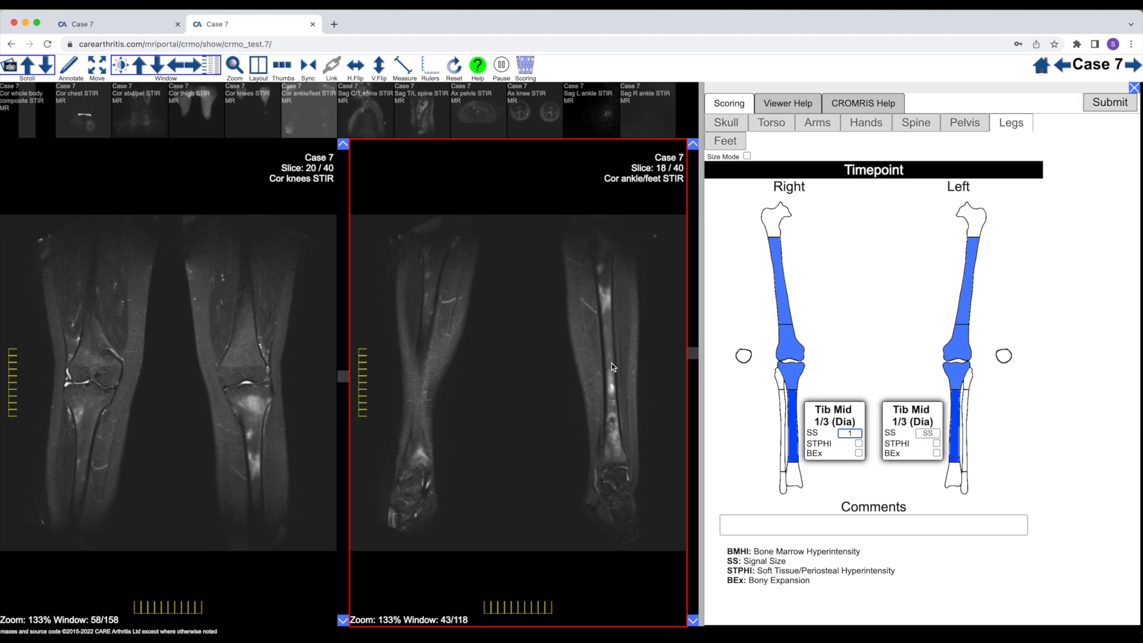
scroll(612, 363, "down", 4)
scroll(612, 363, "up", 7)
scroll(613, 364, "down", 3)
left_click(930, 434)
type("2")
Check the distal tibias on the Cor ankle/feet STIR slices, mark the distal third of both tibias and set each signal size to 3
scroll(628, 396, "down", 1)
scroll(628, 394, "up", 4)
scroll(627, 395, "down", 3)
scroll(602, 454, "down", 9)
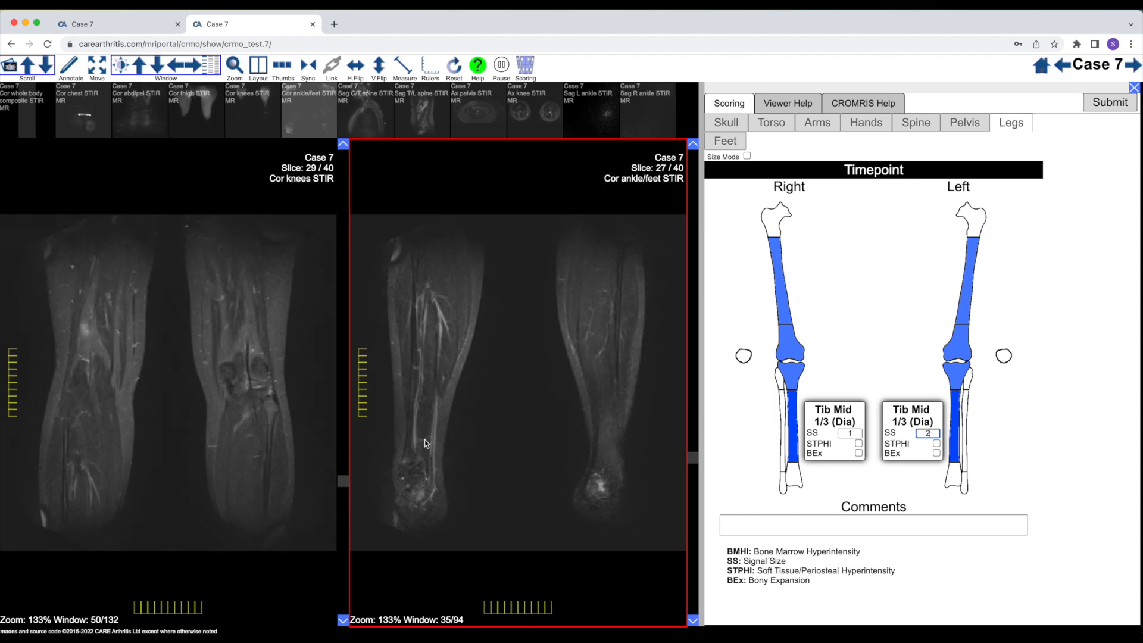
scroll(424, 441, "up", 12)
scroll(424, 440, "down", 10)
scroll(424, 441, "up", 2)
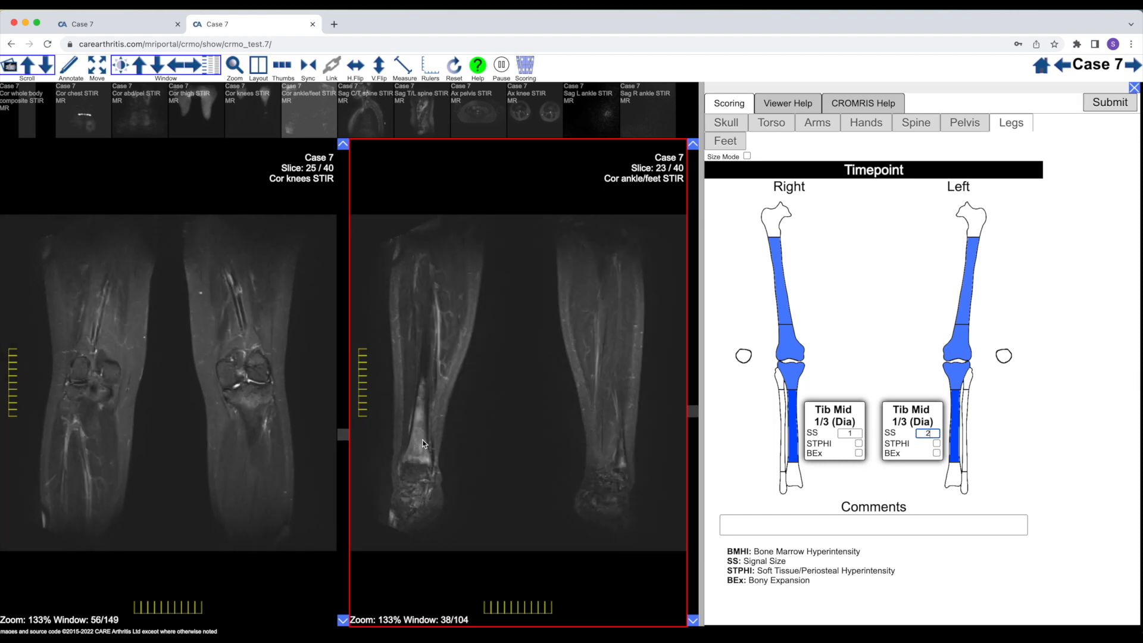
left_click(795, 476)
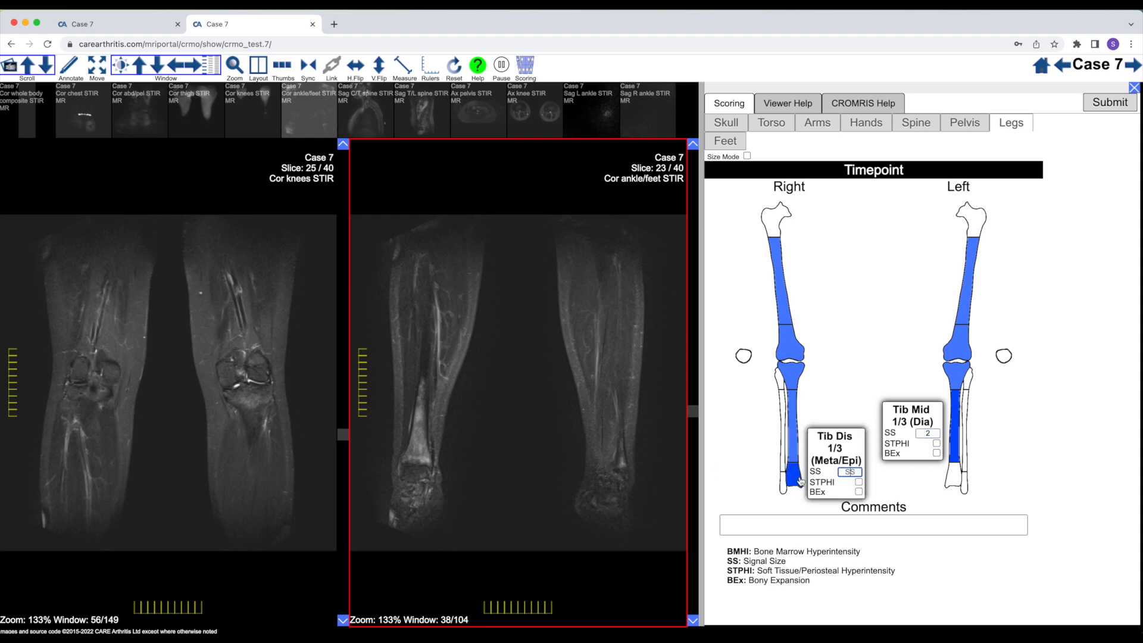
type("3")
left_click(954, 477)
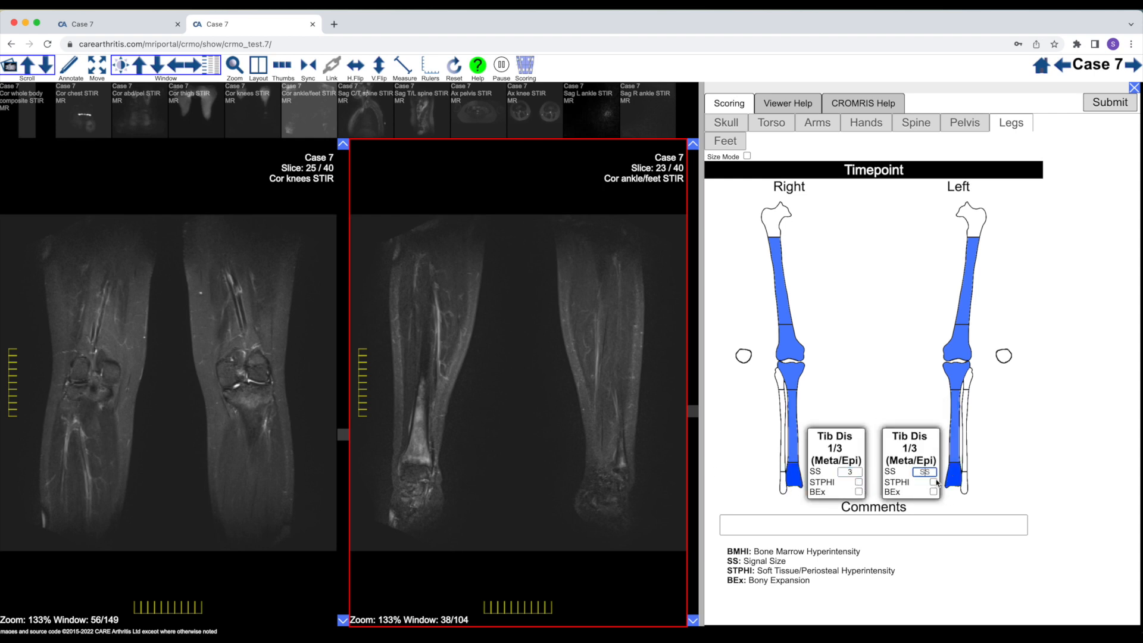
type("3")
Replace Cor knees STIR with the Sag L ankle STIR series and Cor ankle/feet STIR with the Sag R ankle STIR series
scroll(626, 469, "up", 3)
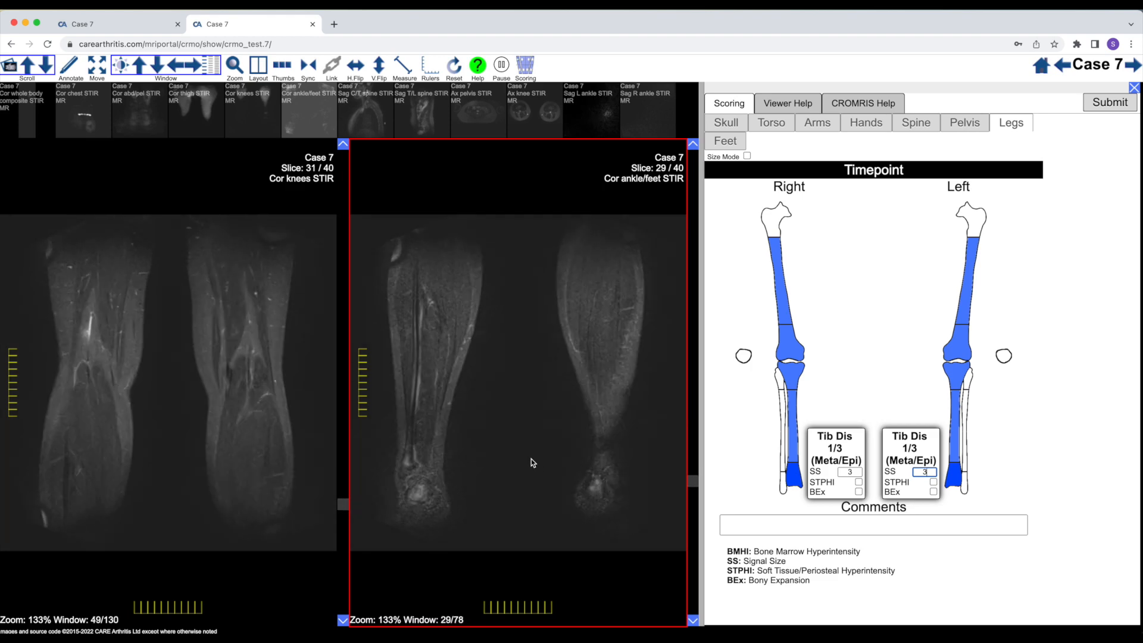
left_click_drag(595, 110, 323, 259)
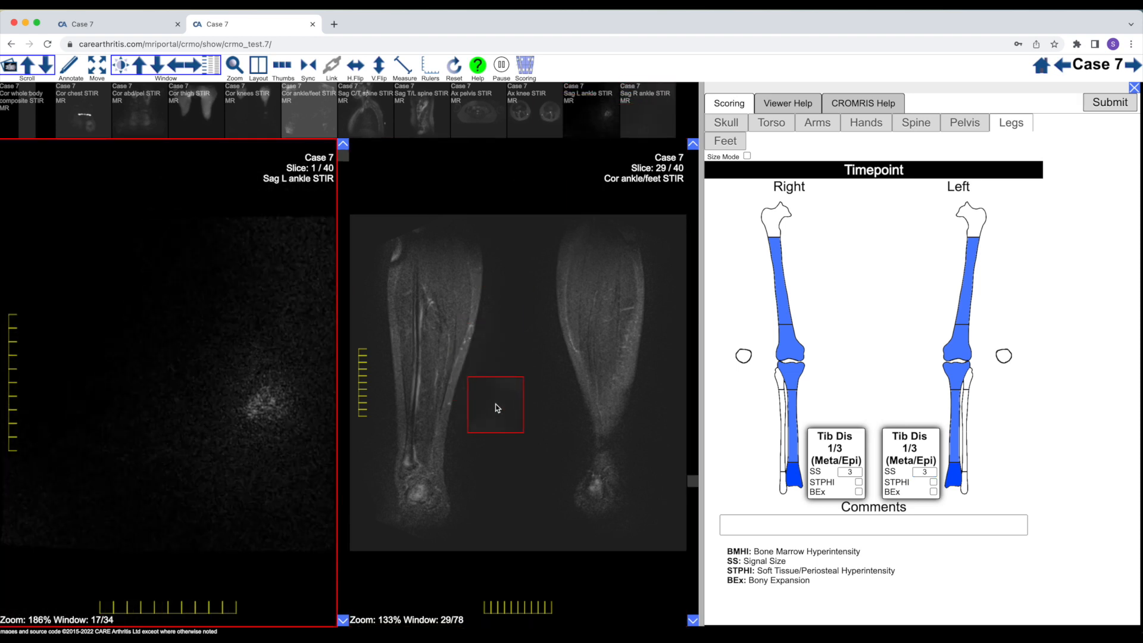
left_click_drag(495, 407, 495, 409)
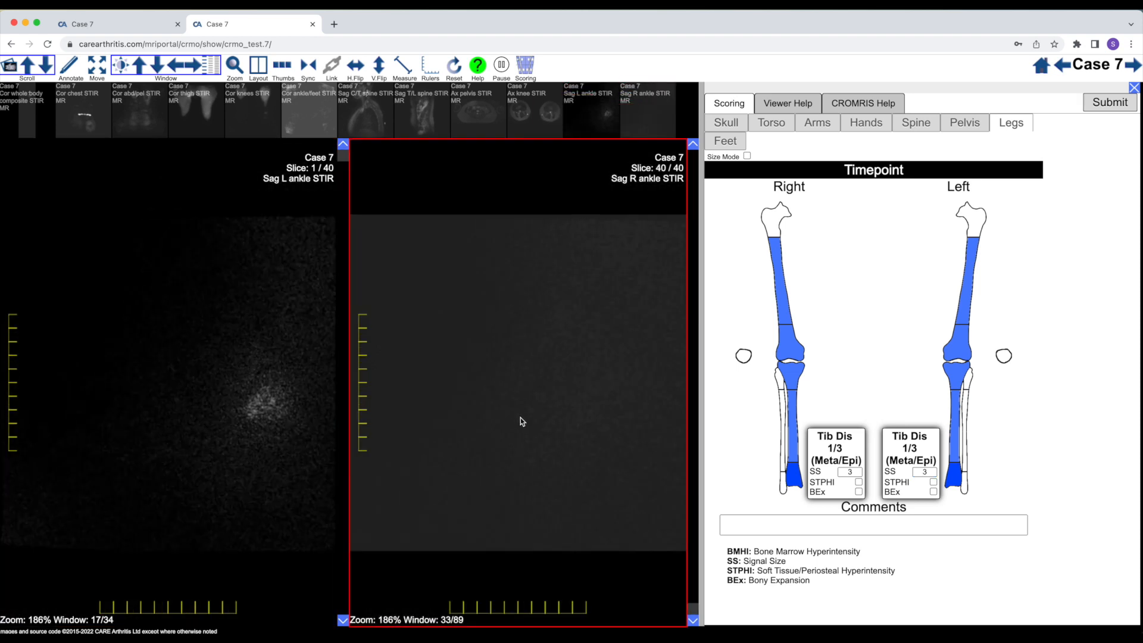
Examine the right distal tibia, fibula and ankle bones across the Sag R ankle STIR slices
scroll(520, 417, "up", 17)
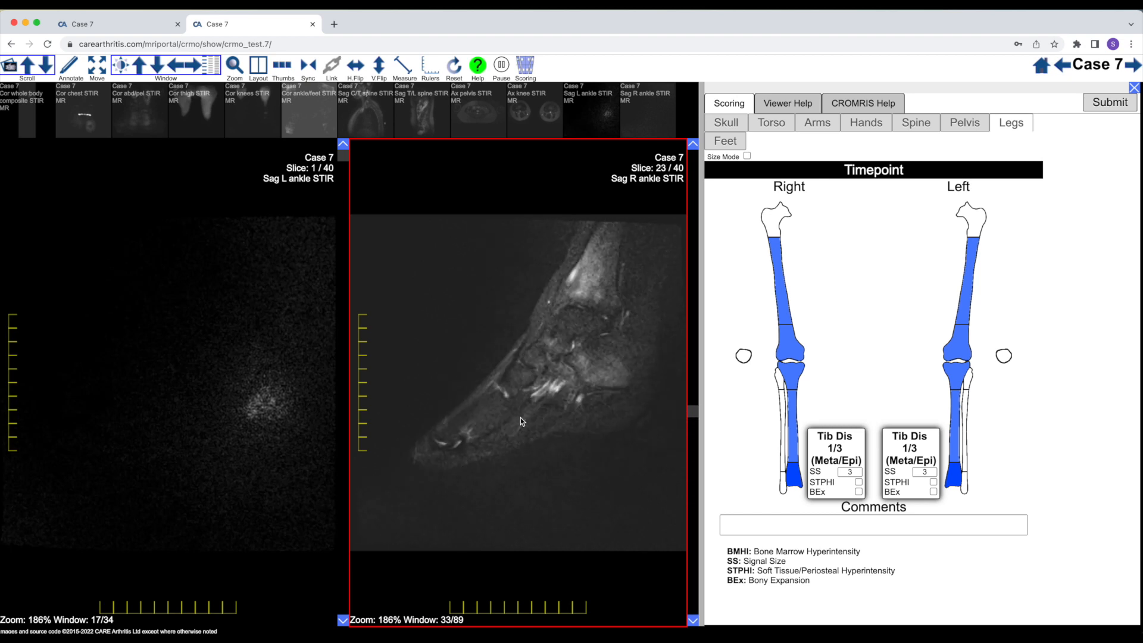
scroll(520, 416, "up", 15)
scroll(520, 416, "down", 10)
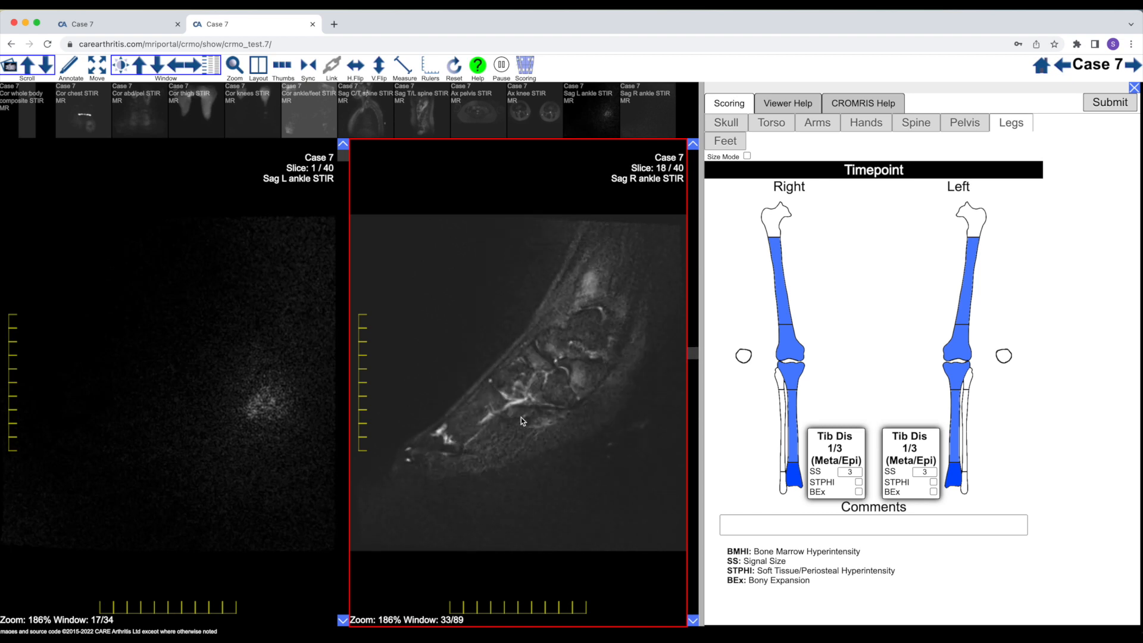
scroll(520, 417, "up", 2)
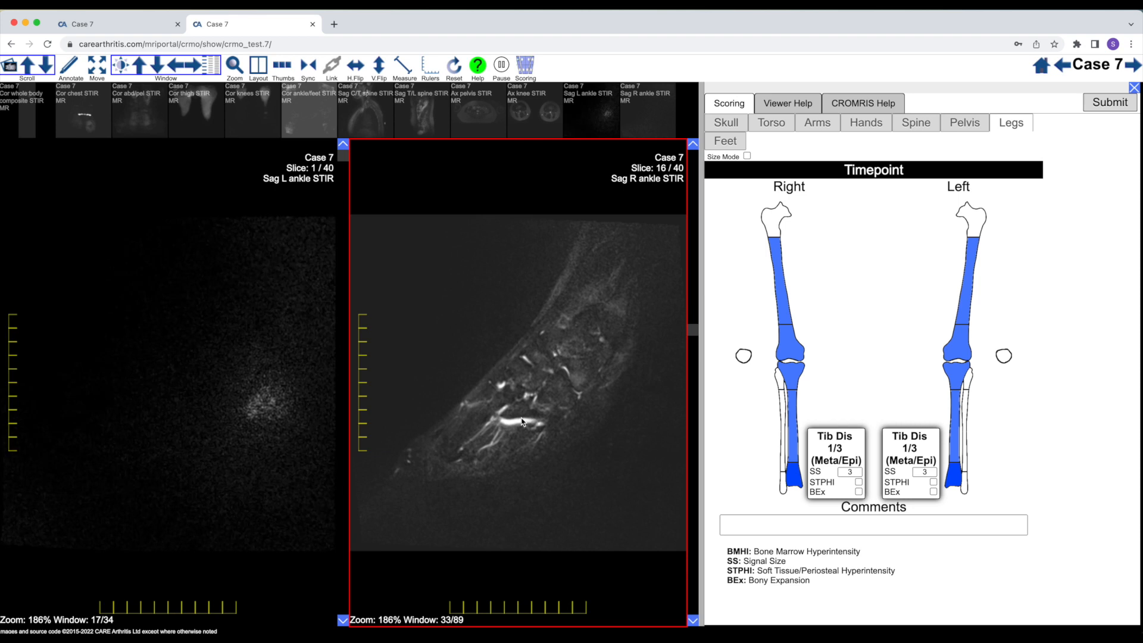
scroll(522, 422, "down", 2)
scroll(151, 400, "down", 9)
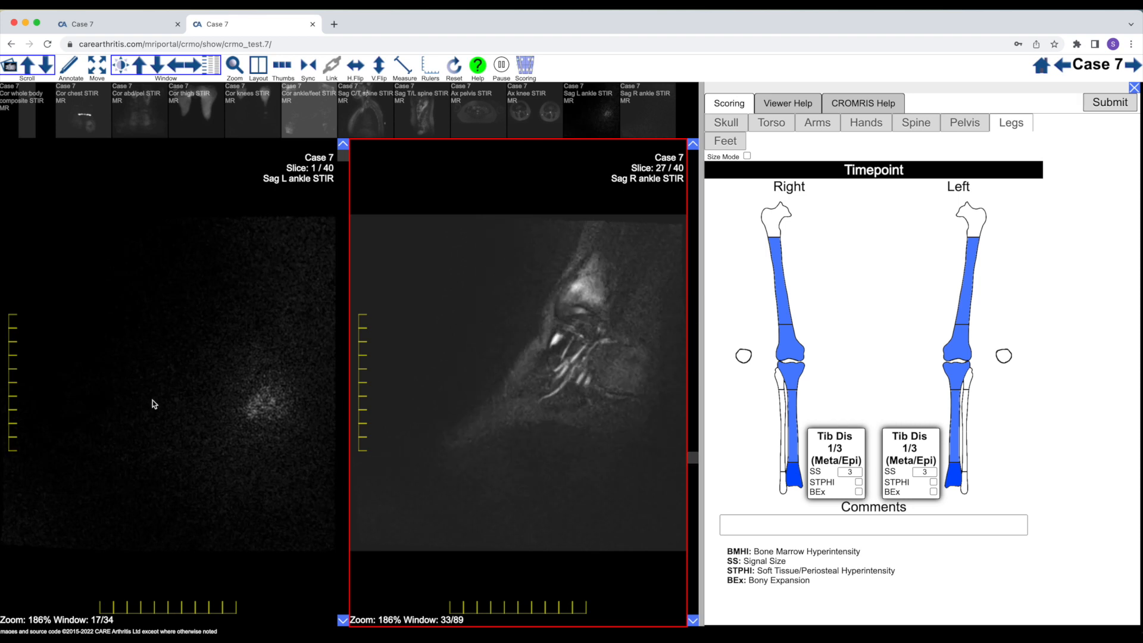
scroll(152, 400, "up", 13)
scroll(152, 400, "down", 4)
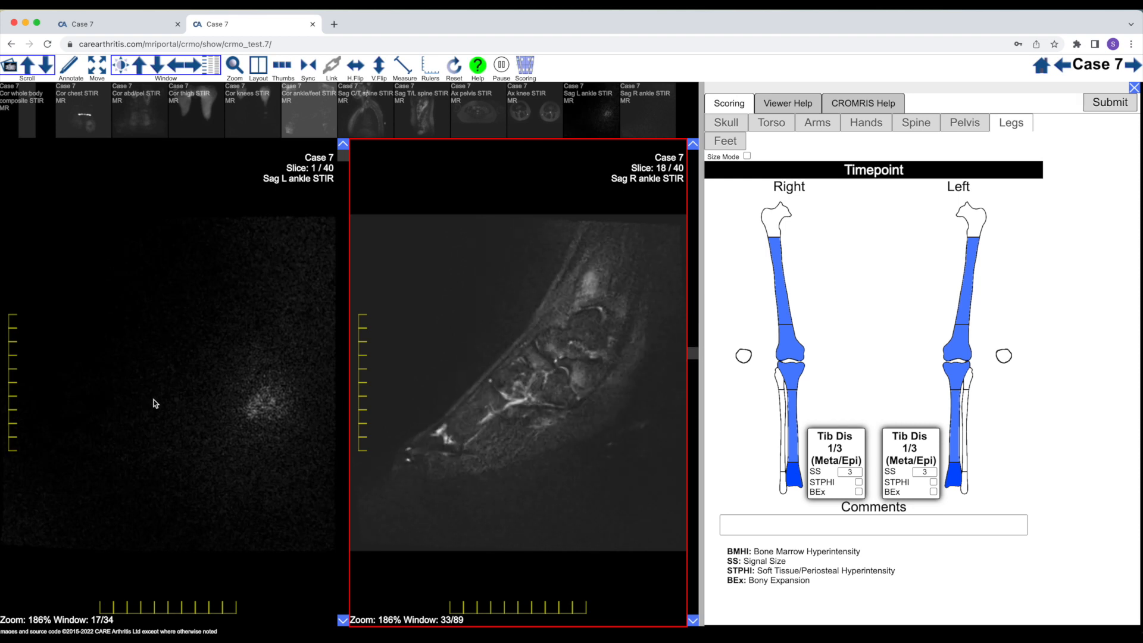
scroll(155, 404, "up", 1)
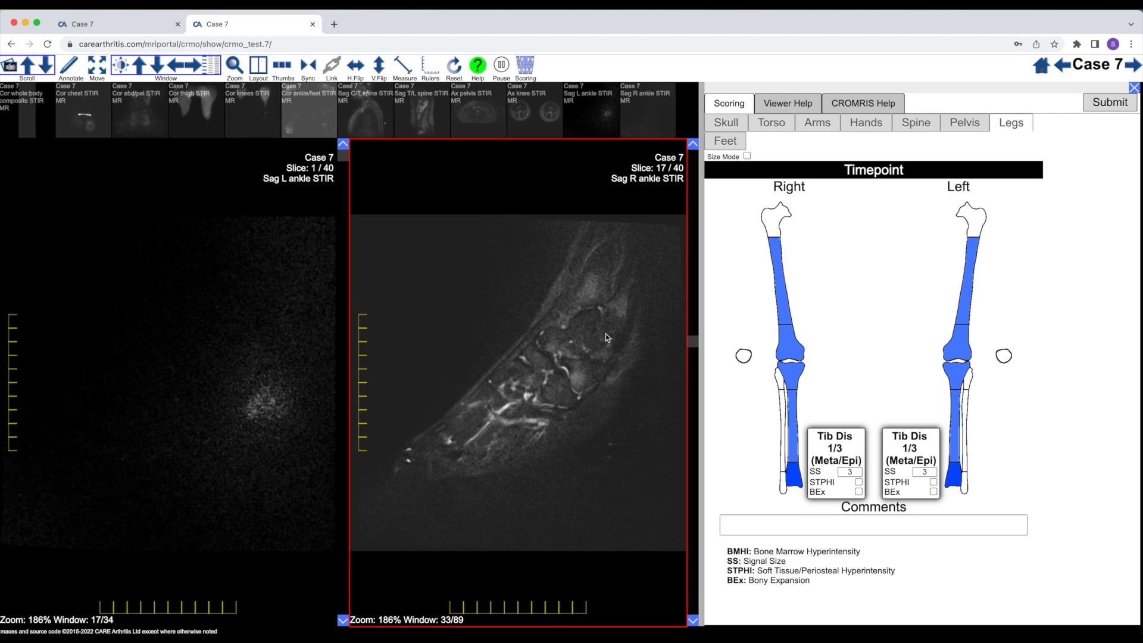
Inspect the Sag L ankle STIR slices, then mark the distal third of the right fibula and set its signal size to 3
left_click(152, 396)
scroll(179, 403, "down", 11)
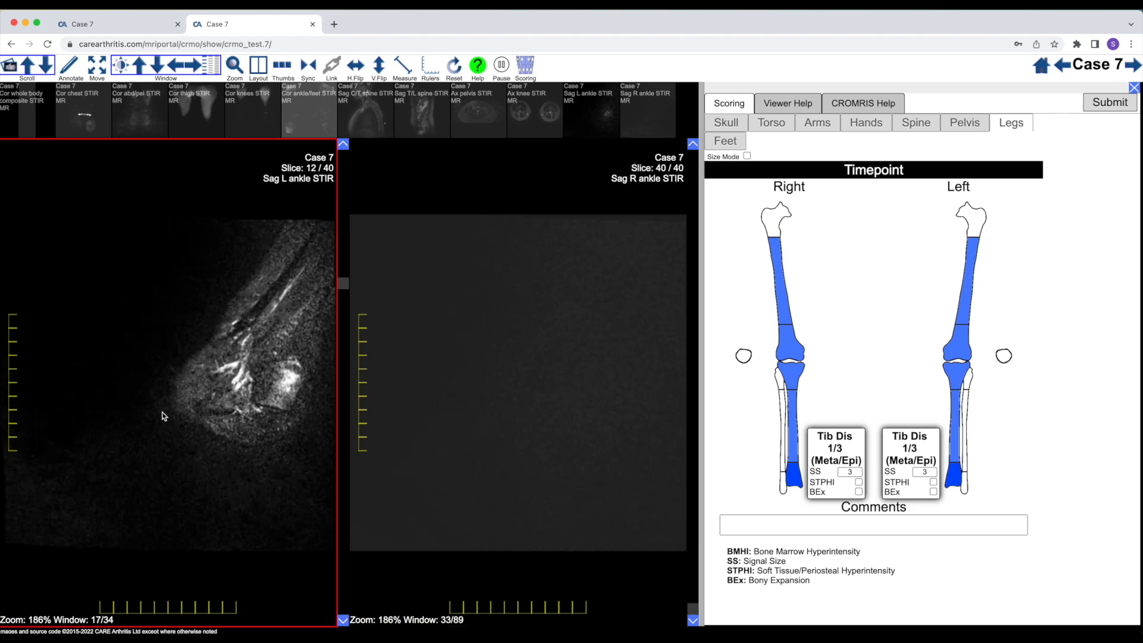
scroll(163, 415, "down", 11)
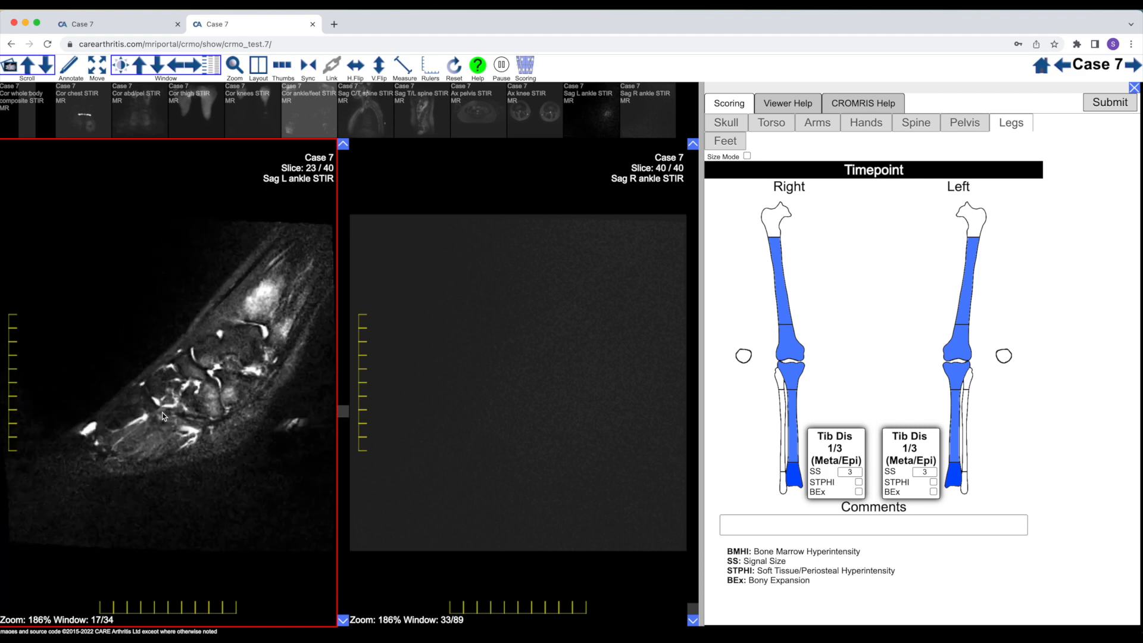
scroll(289, 348, "down", 3)
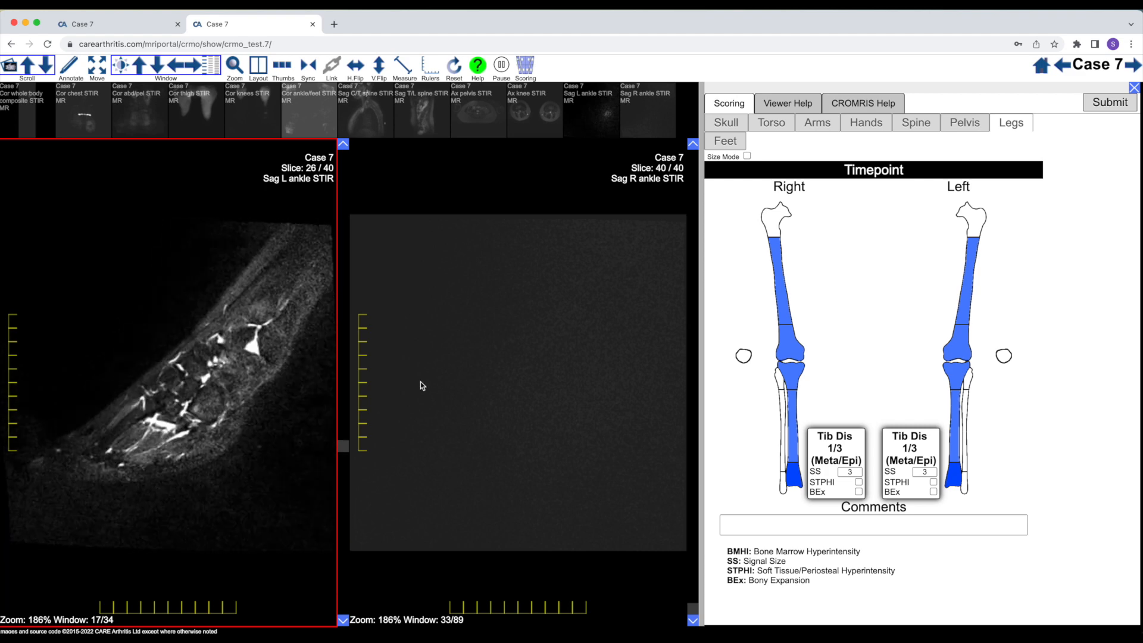
left_click(783, 485)
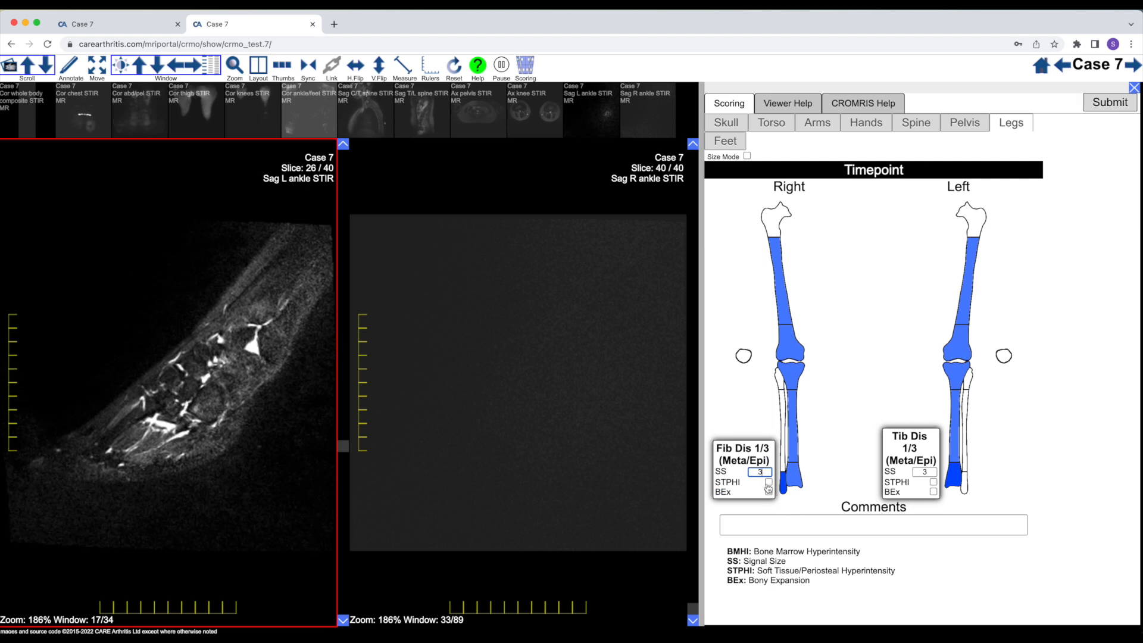
Mark the distal third of the left fibula and recheck the ankle bones across the Sag L and Sag R ankle STIR slices
left_click(965, 486)
scroll(235, 484, "up", 5)
scroll(235, 484, "down", 3)
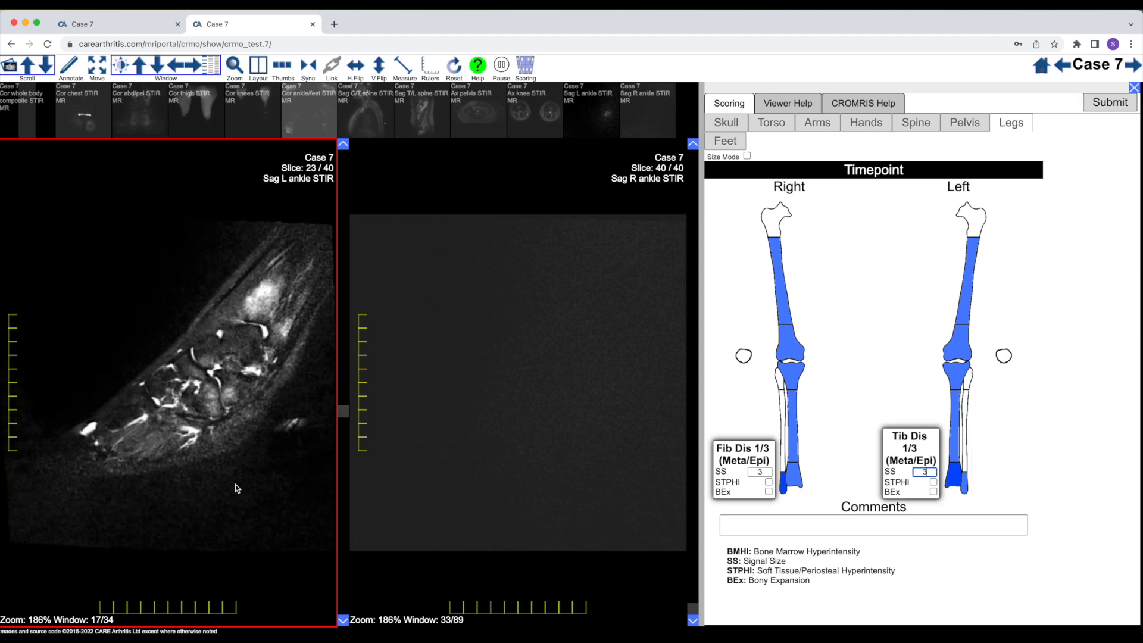
scroll(235, 485, "up", 10)
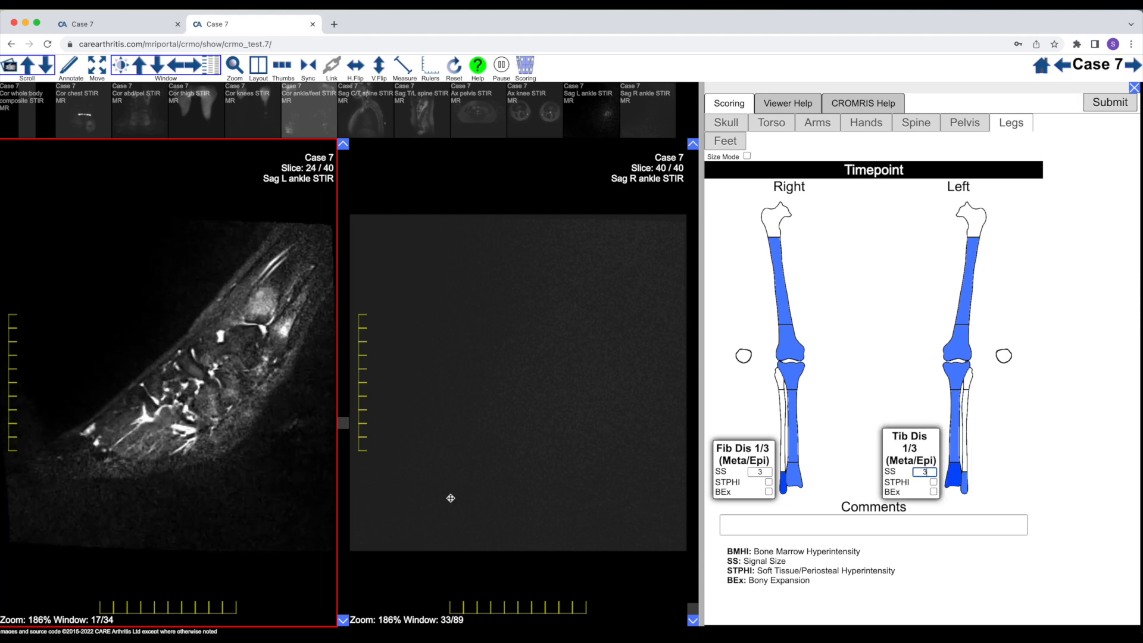
left_click(542, 501)
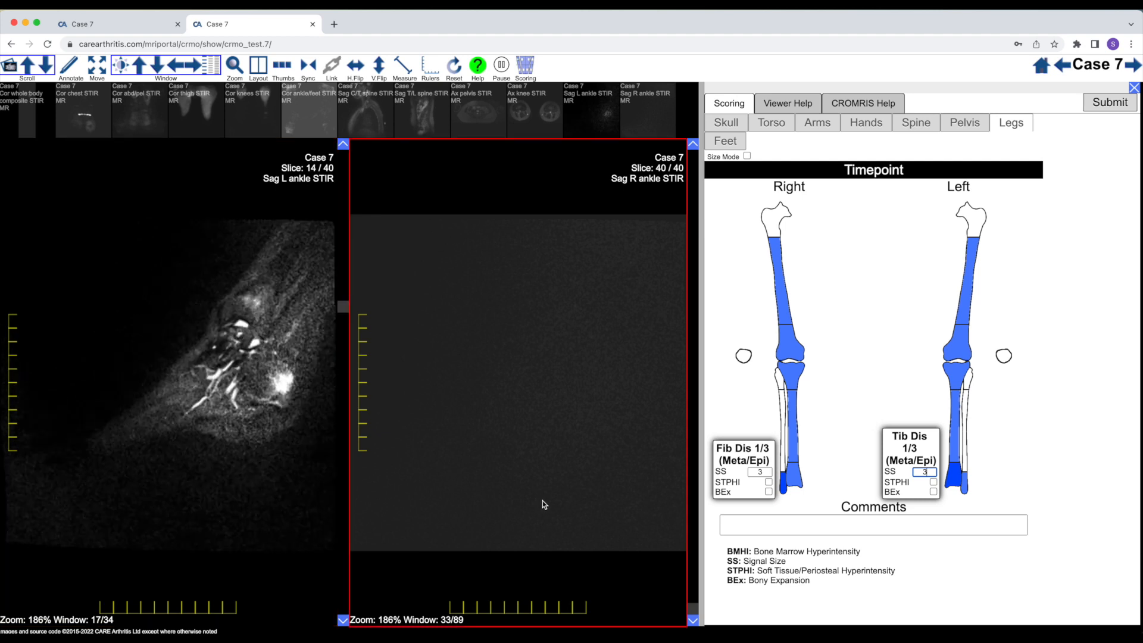
scroll(542, 502, "up", 20)
scroll(542, 501, "down", 8)
scroll(541, 504, "up", 2)
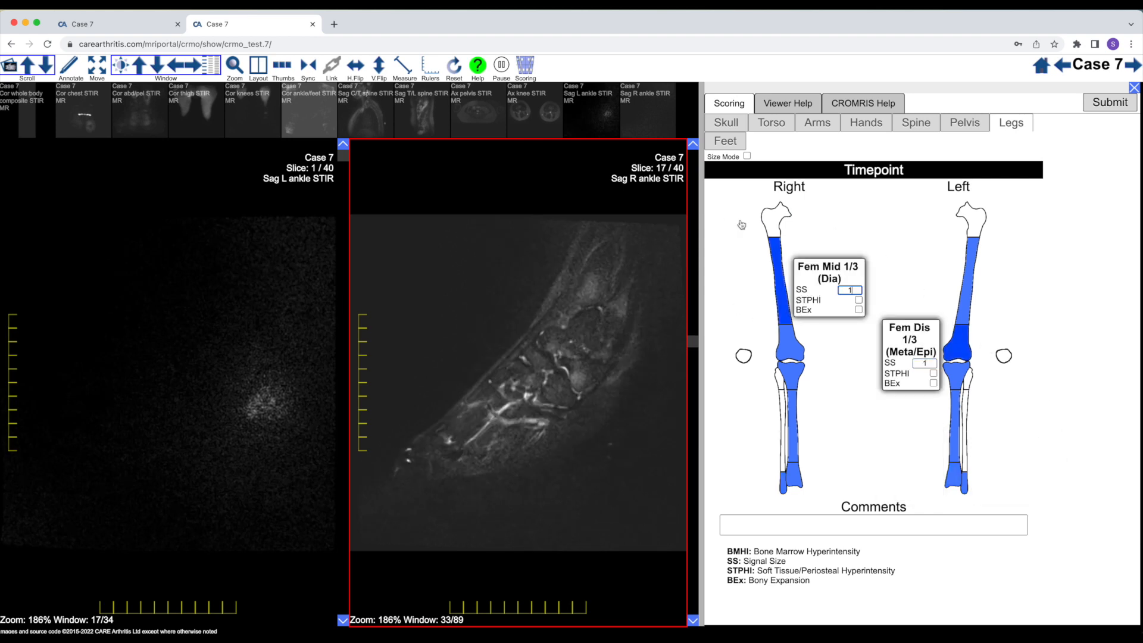
Bring up the feet scoring schematic and examine the right hindfoot, midfoot and forefoot bones through the Sag R ankle STIR slices
left_click(733, 147)
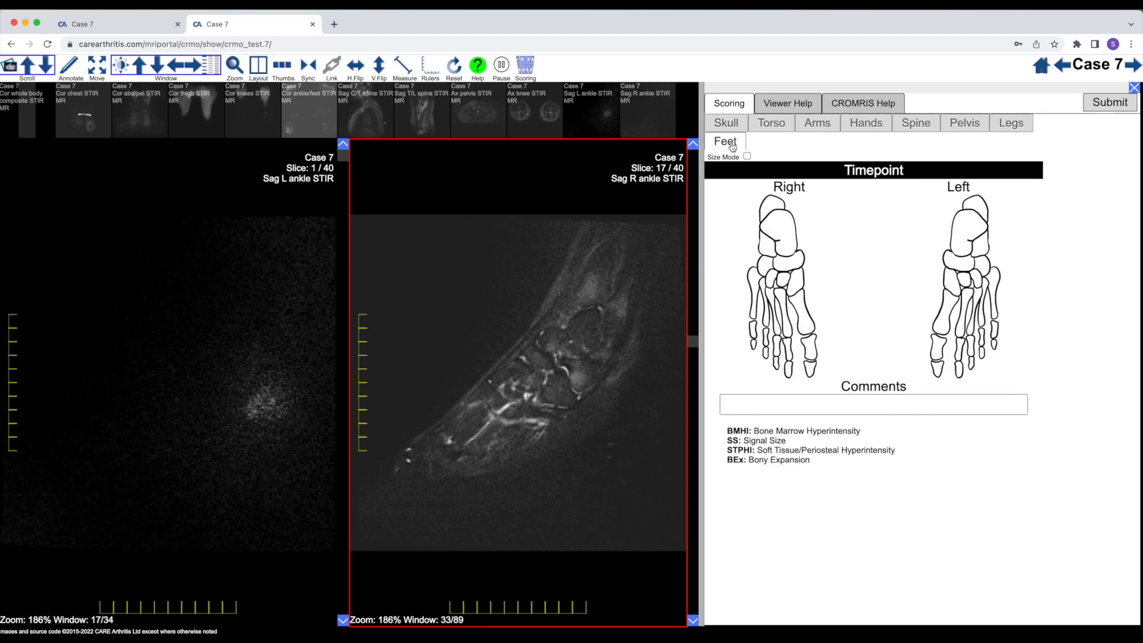
scroll(556, 373, "up", 6)
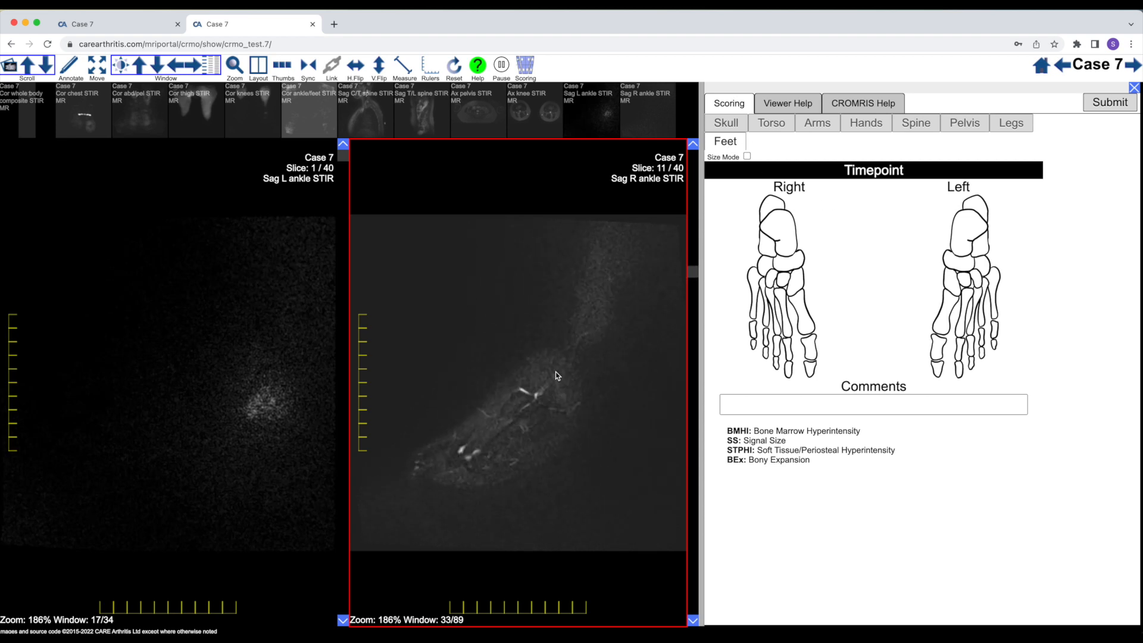
scroll(556, 371, "down", 16)
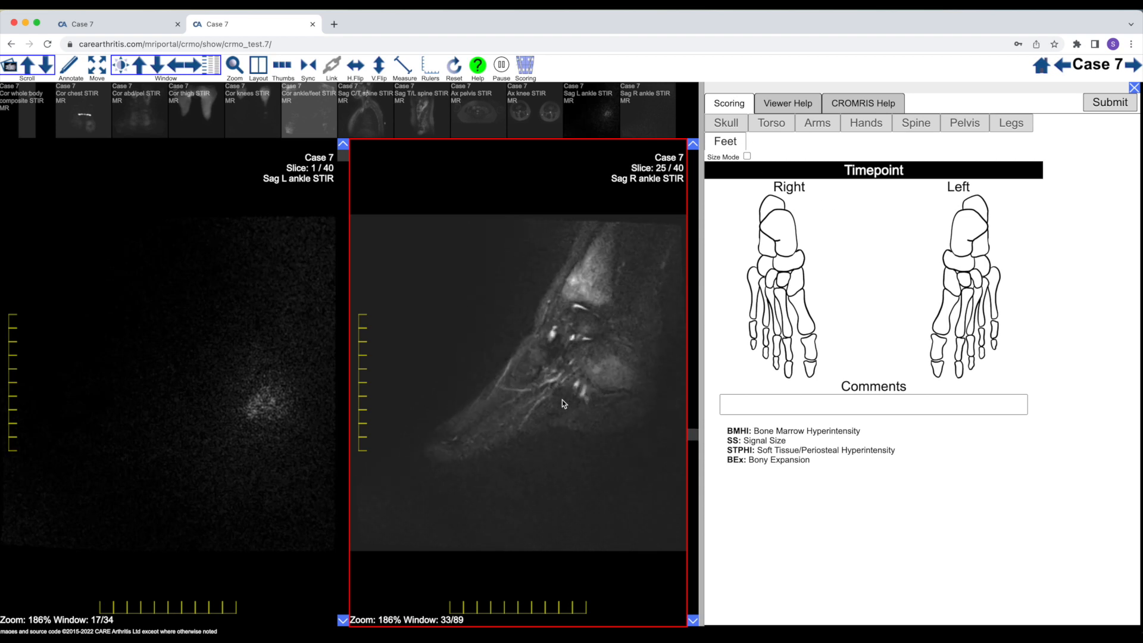
scroll(563, 404, "up", 2)
scroll(563, 401, "down", 9)
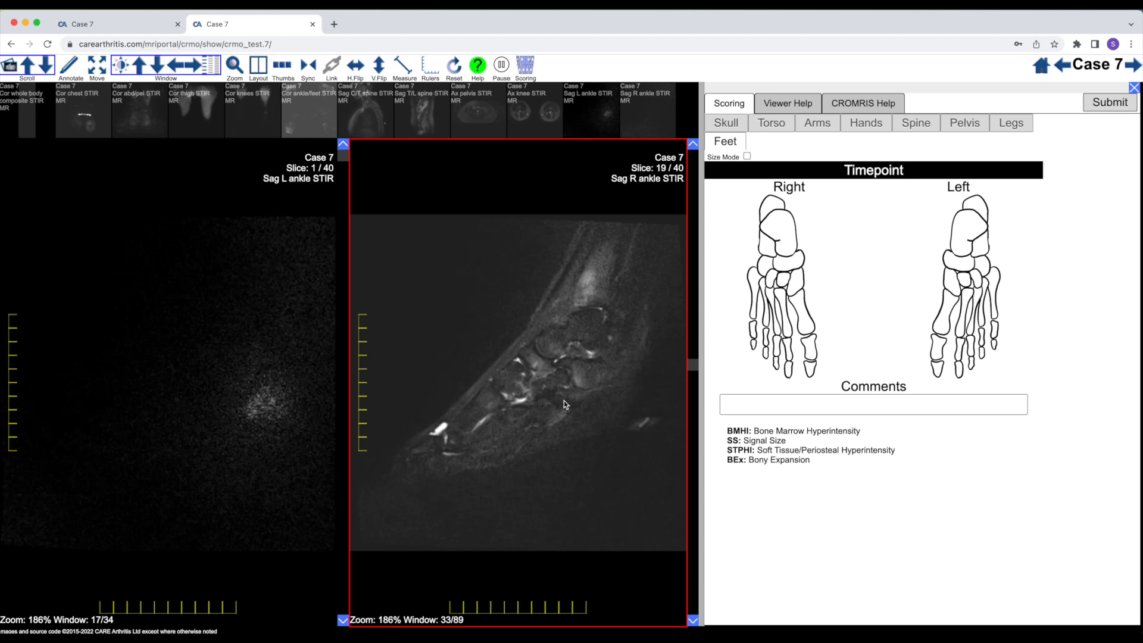
scroll(598, 403, "up", 9)
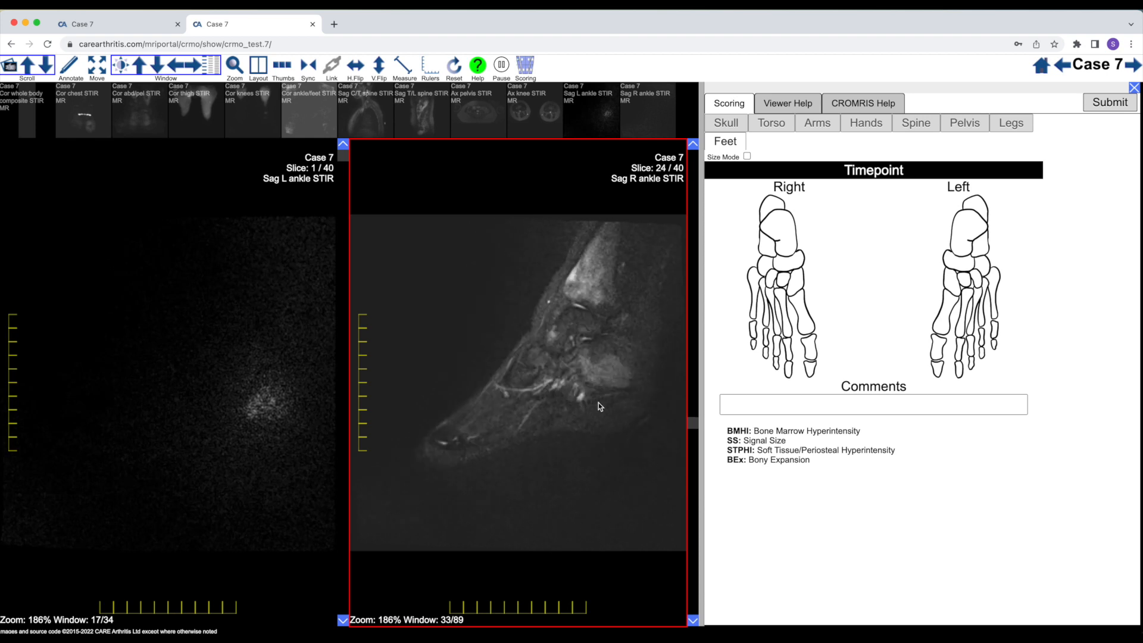
scroll(597, 403, "up", 5)
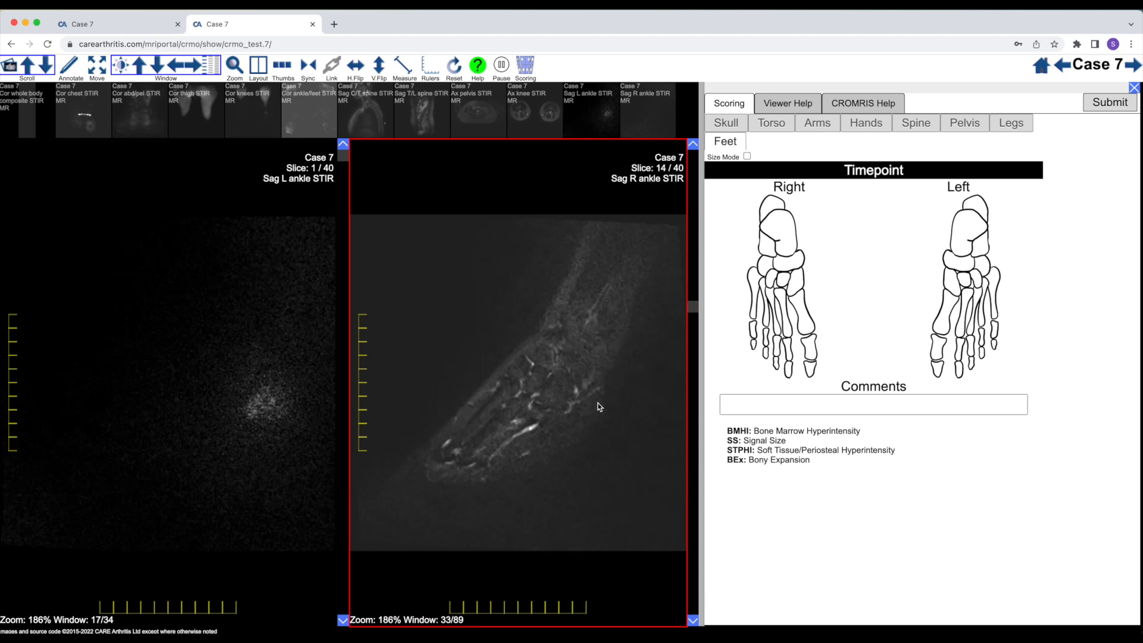
scroll(598, 402, "down", 12)
scroll(597, 405, "up", 11)
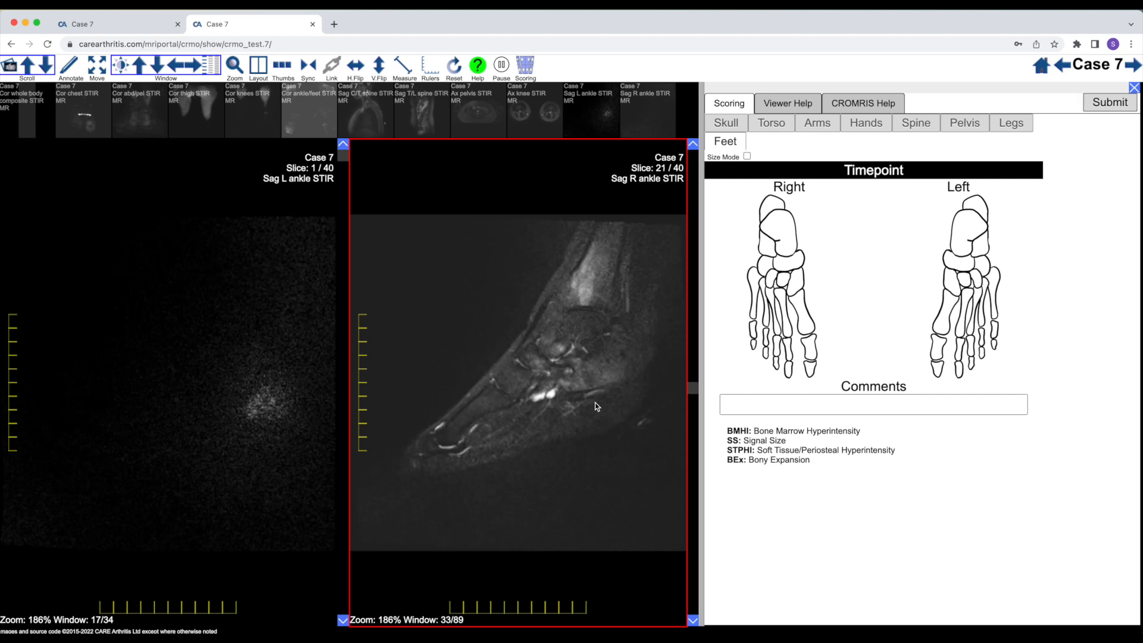
scroll(597, 405, "down", 9)
scroll(597, 406, "up", 10)
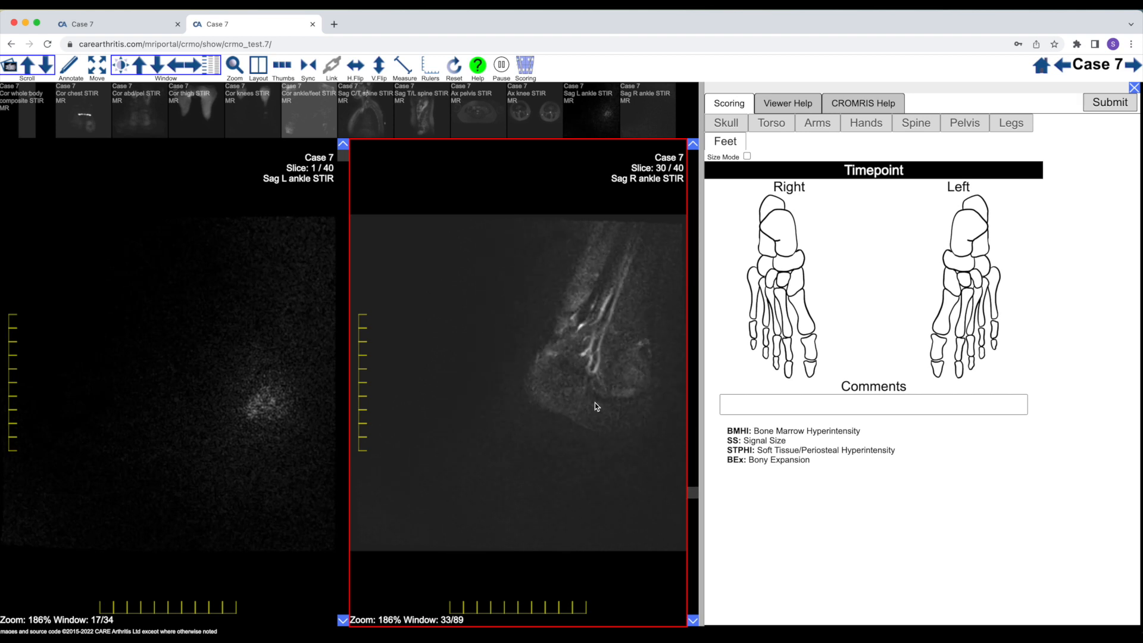
scroll(596, 406, "down", 3)
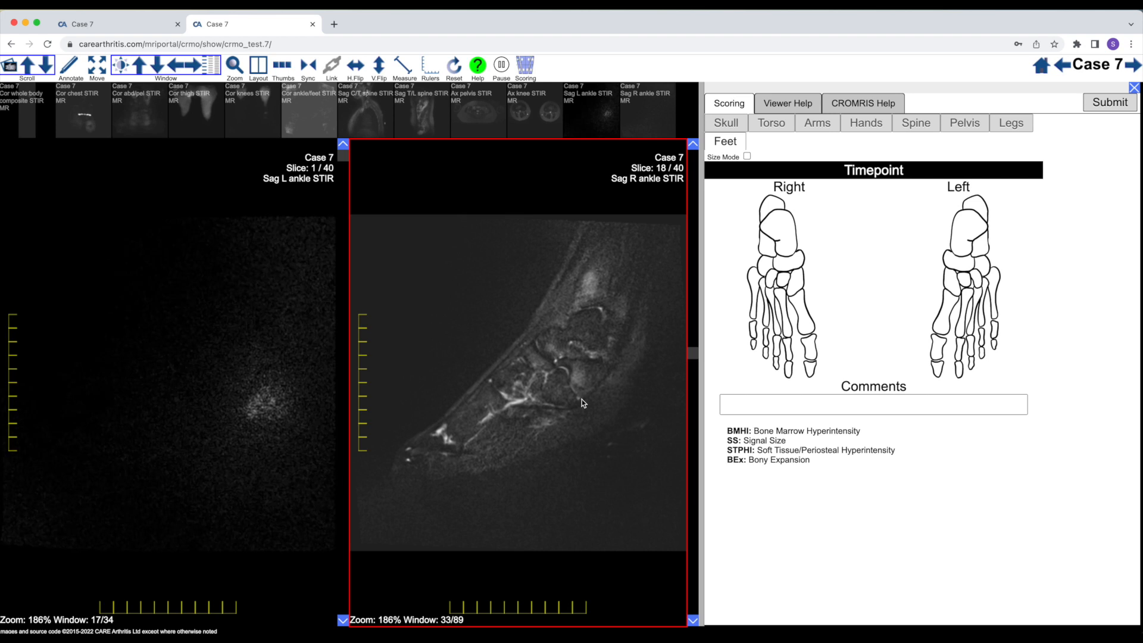
Compare neighbouring Sag R ankle STIR slices around 21 to 23 to assess the marrow signal in the right calcaneus and tarsal bones
scroll(581, 399, "down", 8)
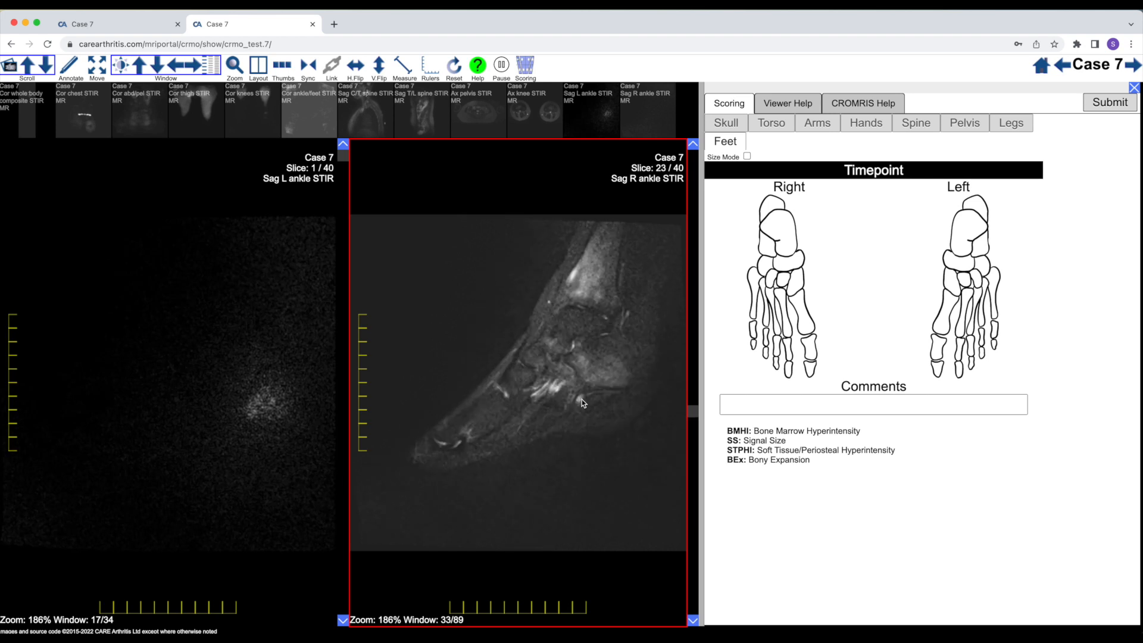
scroll(581, 399, "up", 9)
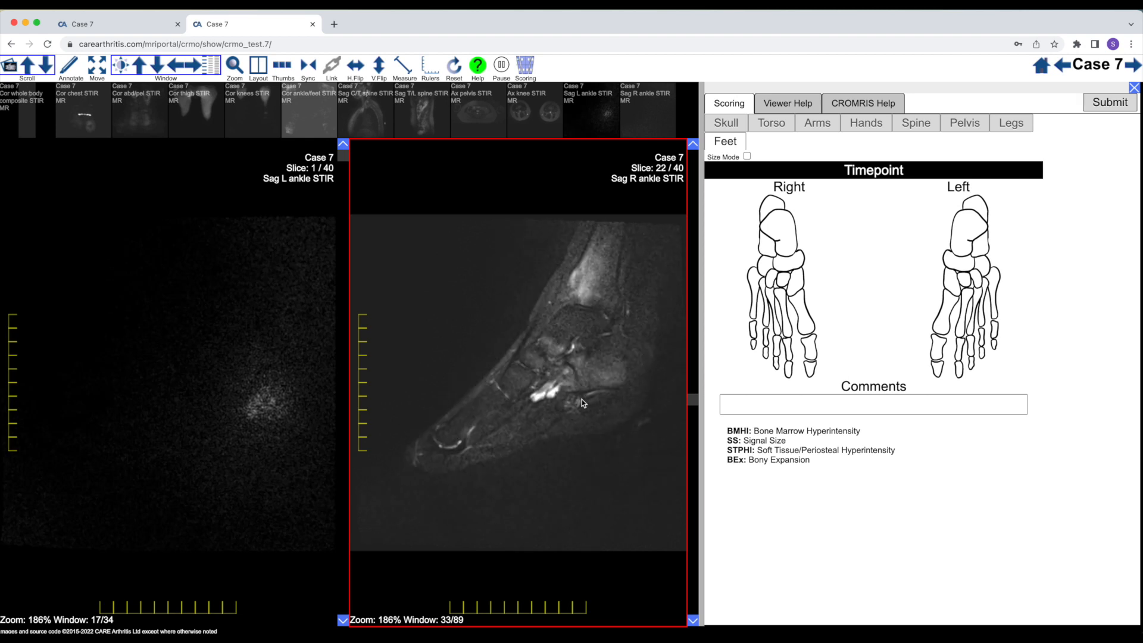
scroll(581, 399, "down", 11)
scroll(581, 399, "up", 6)
scroll(581, 398, "up", 5)
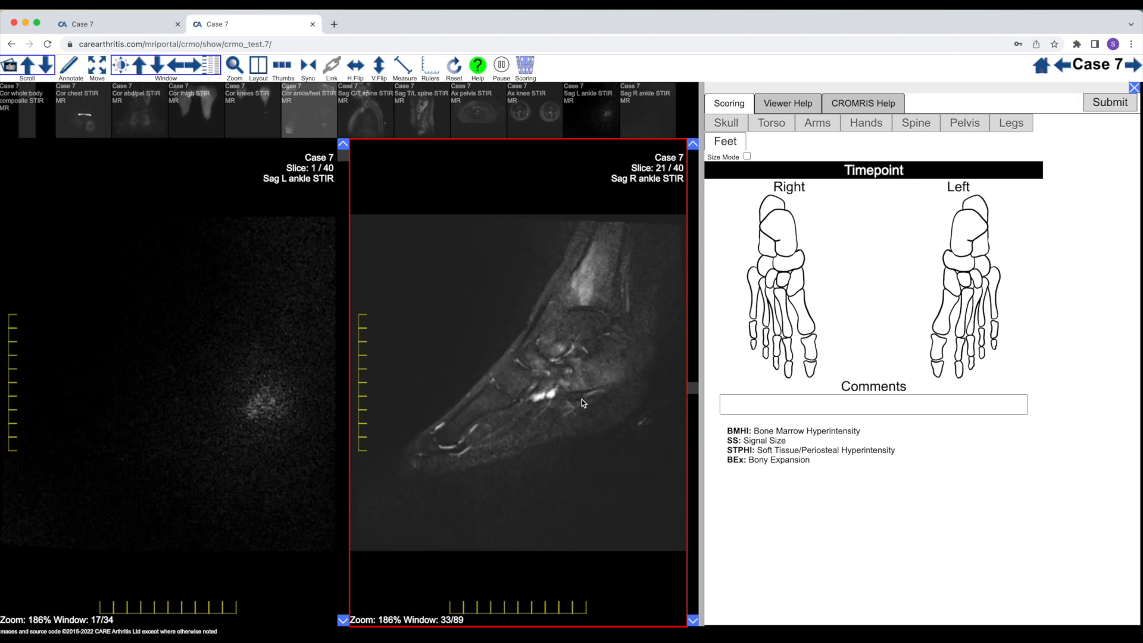
scroll(581, 399, "down", 11)
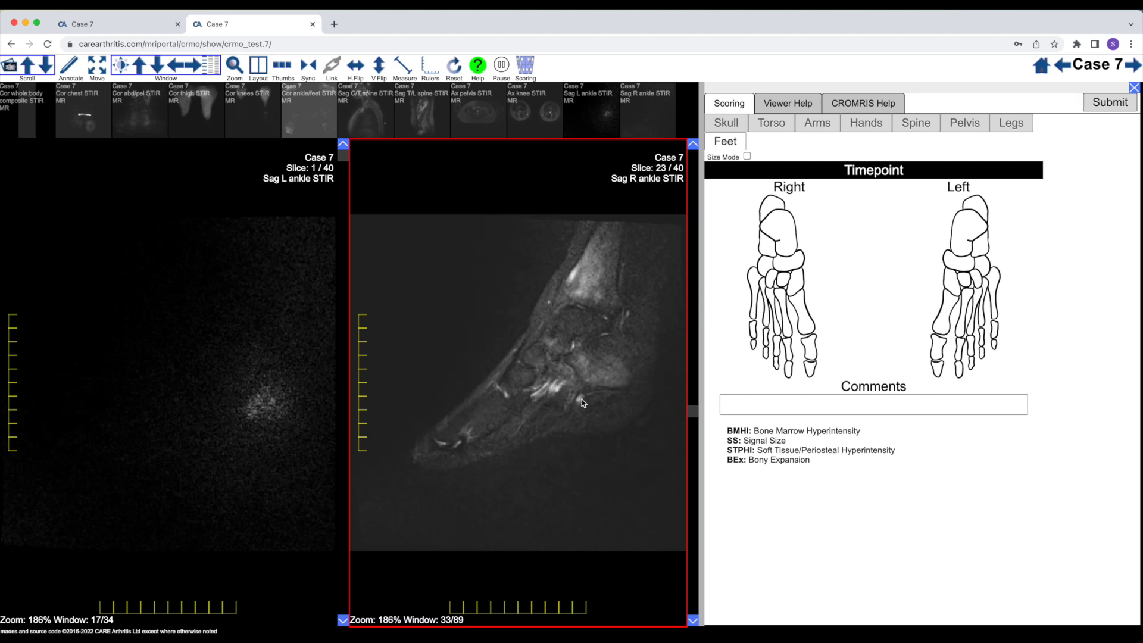
scroll(581, 399, "up", 10)
scroll(481, 404, "down", 6)
scroll(479, 401, "up", 6)
scroll(479, 399, "down", 6)
scroll(200, 375, "down", 9)
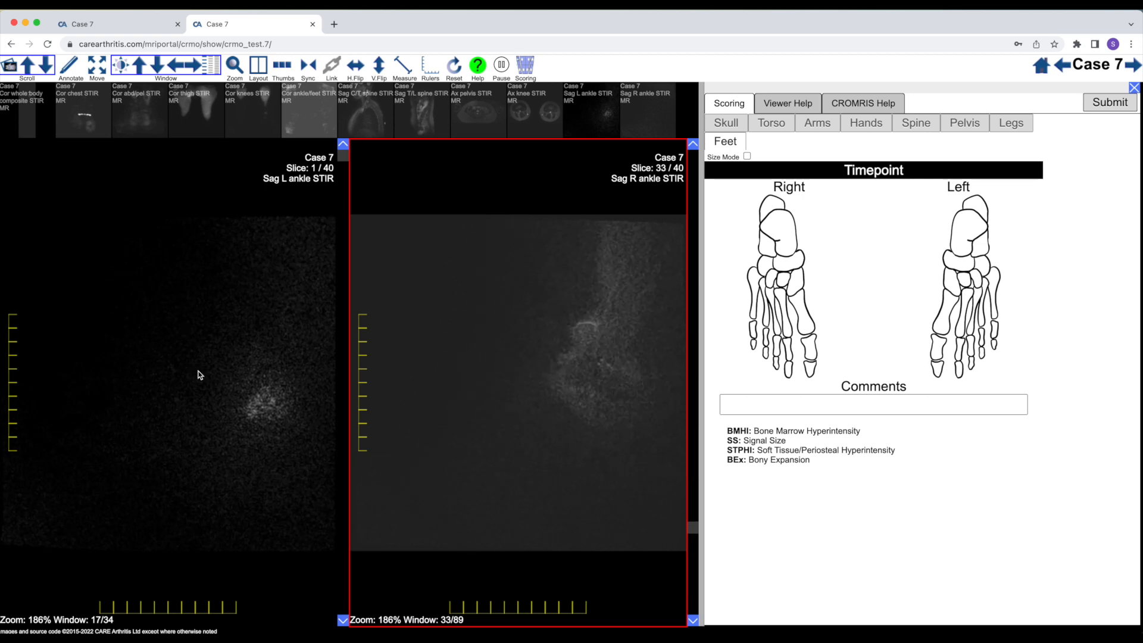
scroll(438, 420, "up", 16)
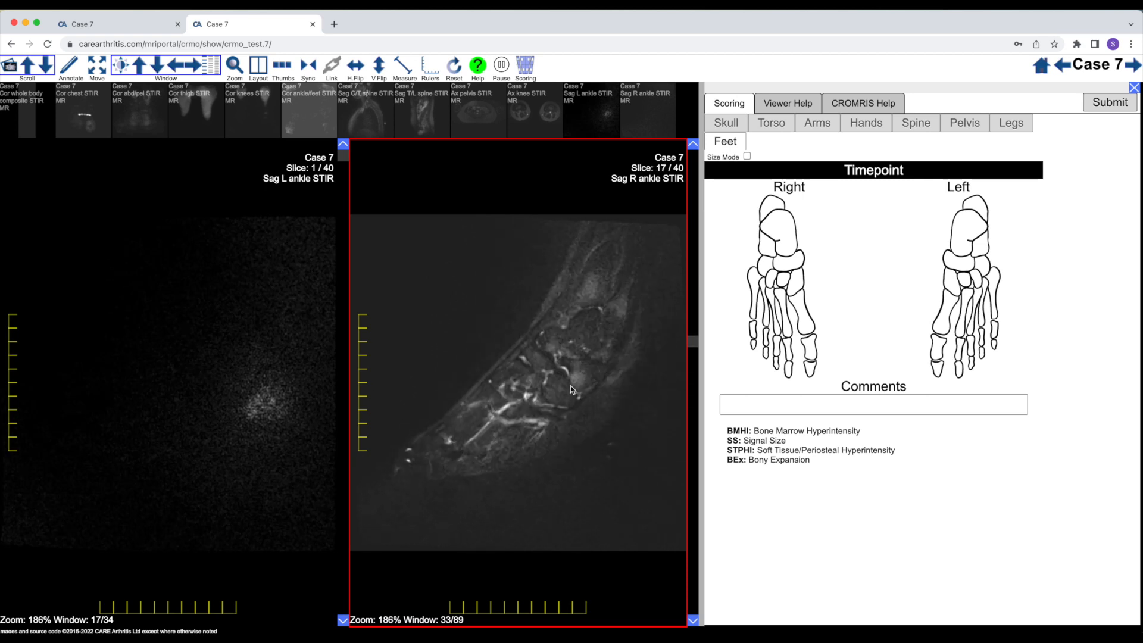
scroll(571, 391, "down", 7)
Adjust the Sag L ankle STIR window to 22/45 and examine the left calcaneus across its slices
left_click(164, 388)
scroll(165, 387, "down", 20)
scroll(164, 383, "up", 5)
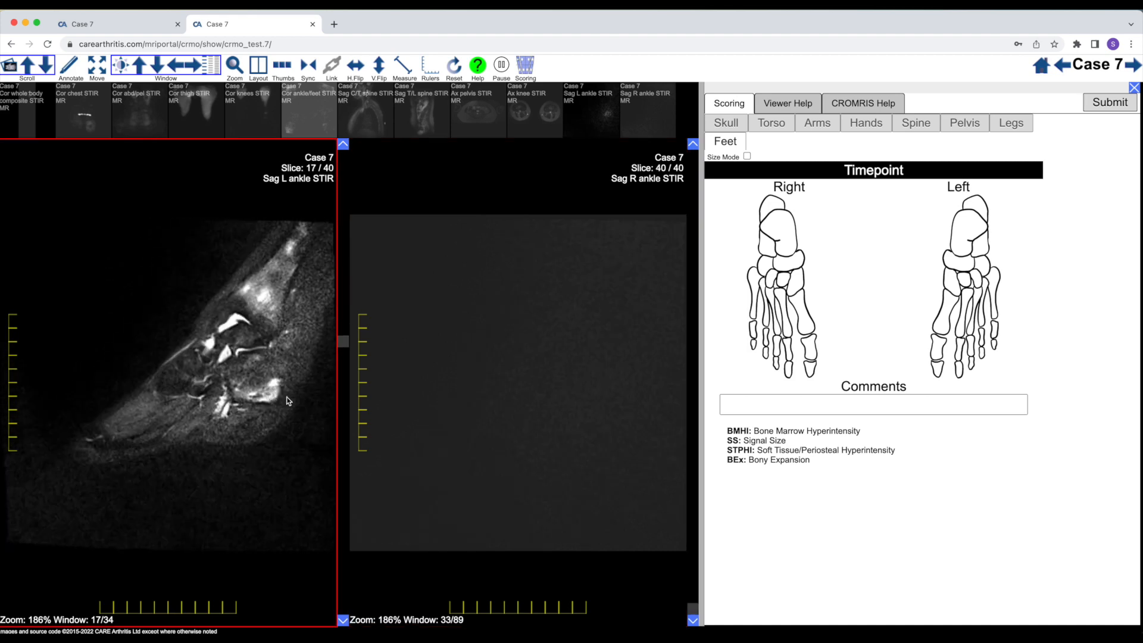
mouse_move(259, 422)
left_mouse_down()
mouse_move(267, 412)
mouse_move(313, 433)
mouse_move(275, 430)
left_mouse_up()
scroll(276, 434, "down", 4)
scroll(276, 434, "up", 10)
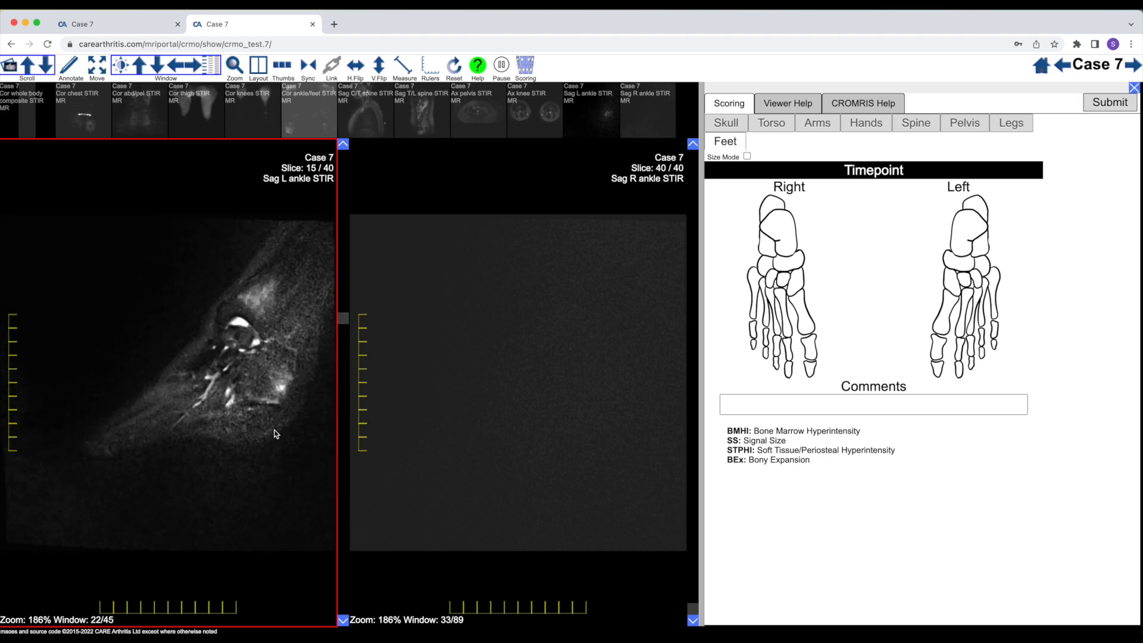
scroll(276, 433, "down", 9)
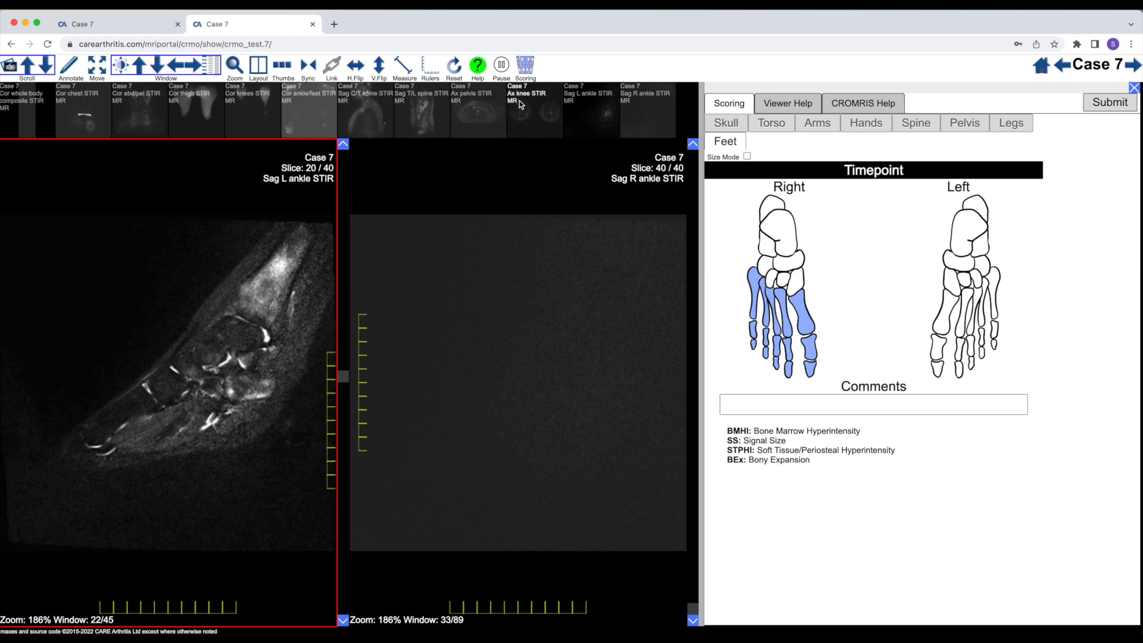
Swap the Sag L and Sag R ankle STIR series between the two viewports and check the left calcaneus
left_click_drag(588, 112, 648, 232)
left_click_drag(635, 112, 185, 312)
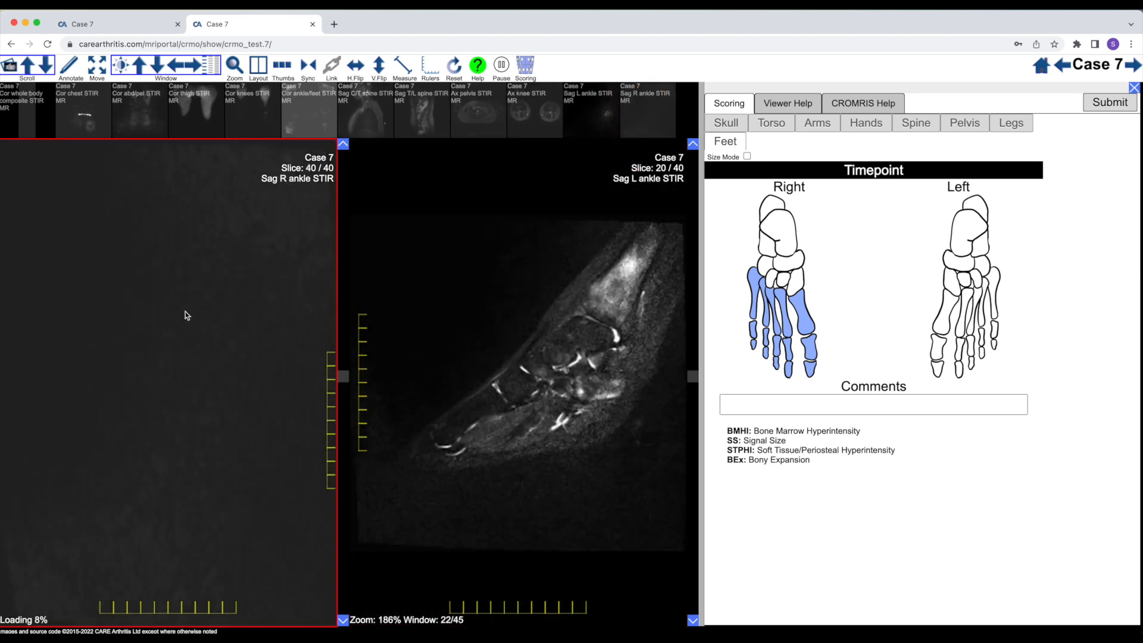
left_click(609, 387)
scroll(609, 388, "up", 9)
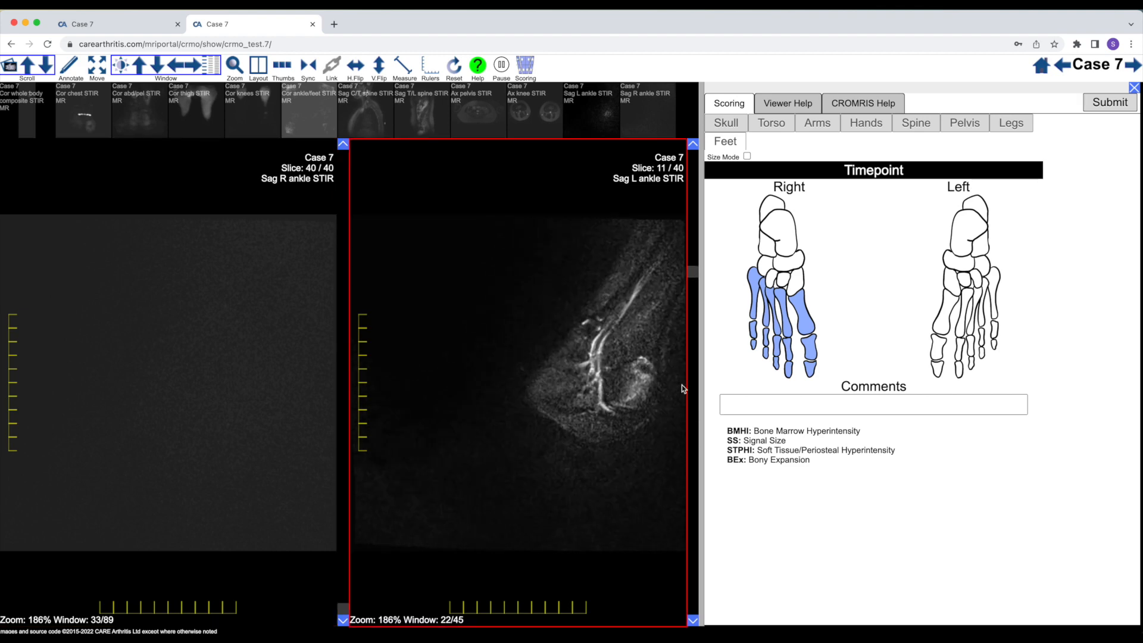
Mark the left hindfoot with a signal size of 3 and check the remaining left foot bones on Sag L ankle STIR
left_click(976, 237)
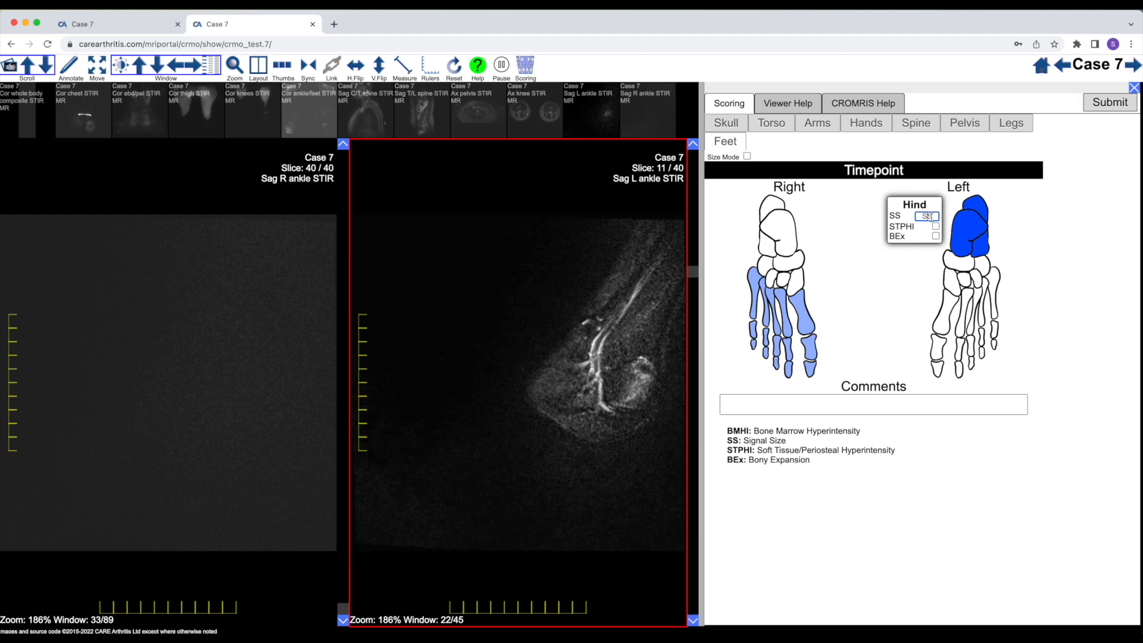
mouse_move(981, 220)
type("3")
scroll(633, 276, "down", 6)
scroll(632, 276, "down", 2)
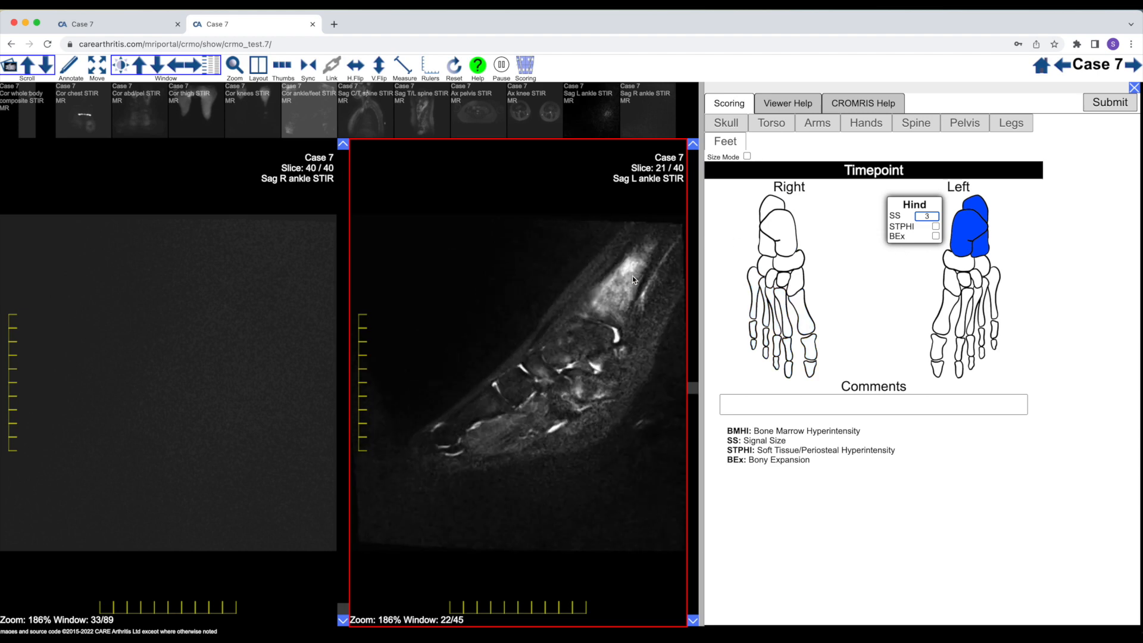
scroll(632, 276, "up", 10)
scroll(632, 276, "down", 8)
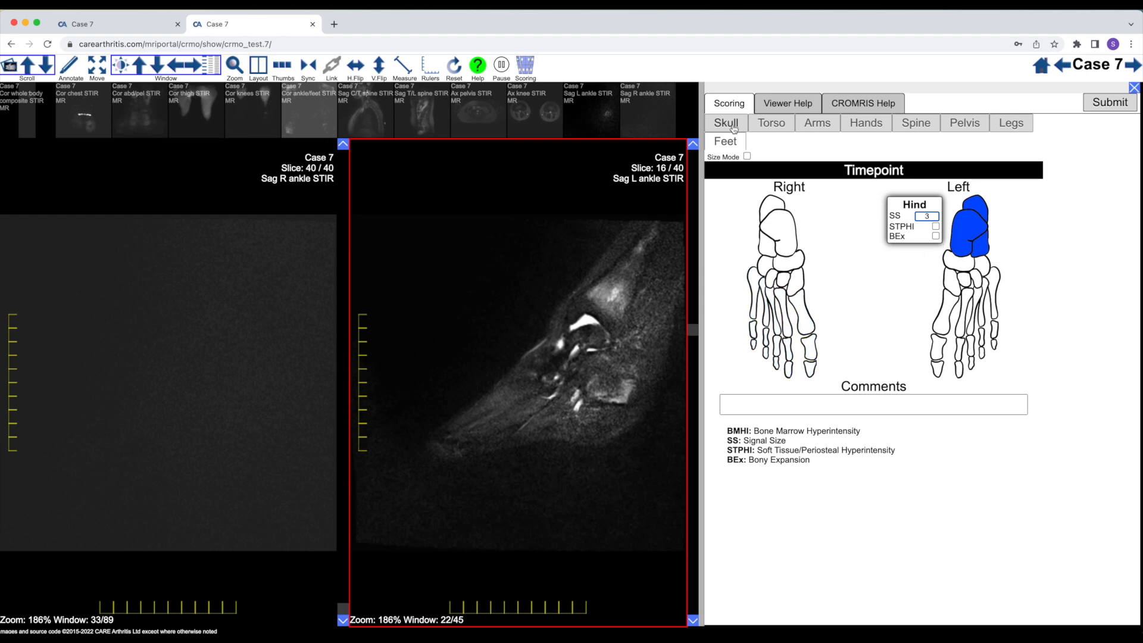
Bring up the spine scoring schematic and review the Sag C/T spine and Sag T/L spine STIR series in place of Sag L ankle STIR
left_click(916, 124)
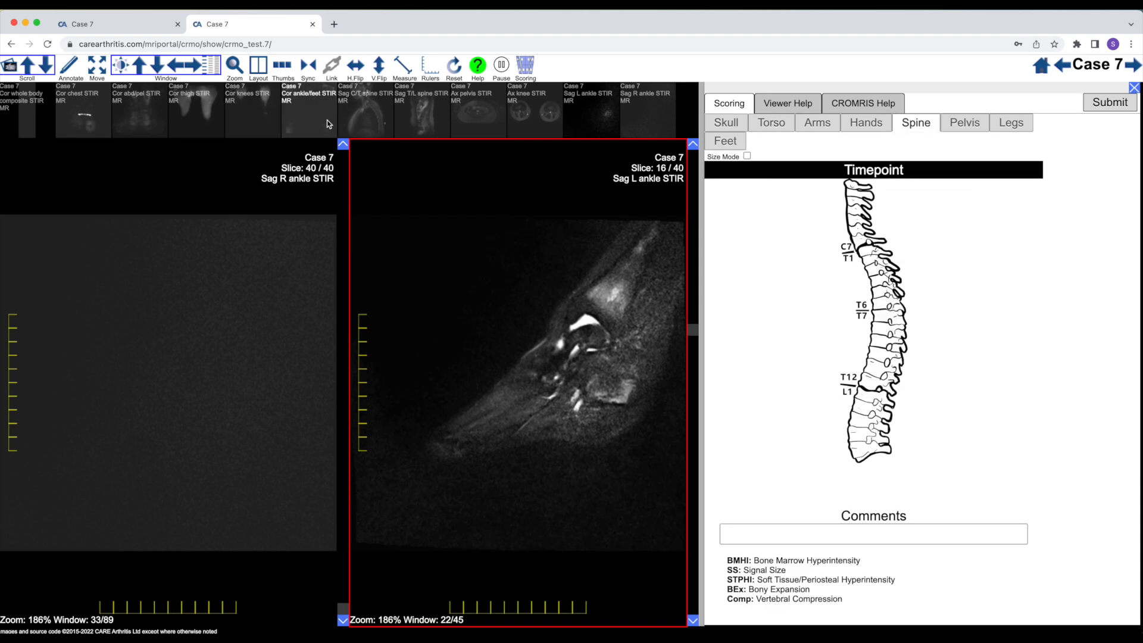
left_click_drag(410, 116, 565, 370)
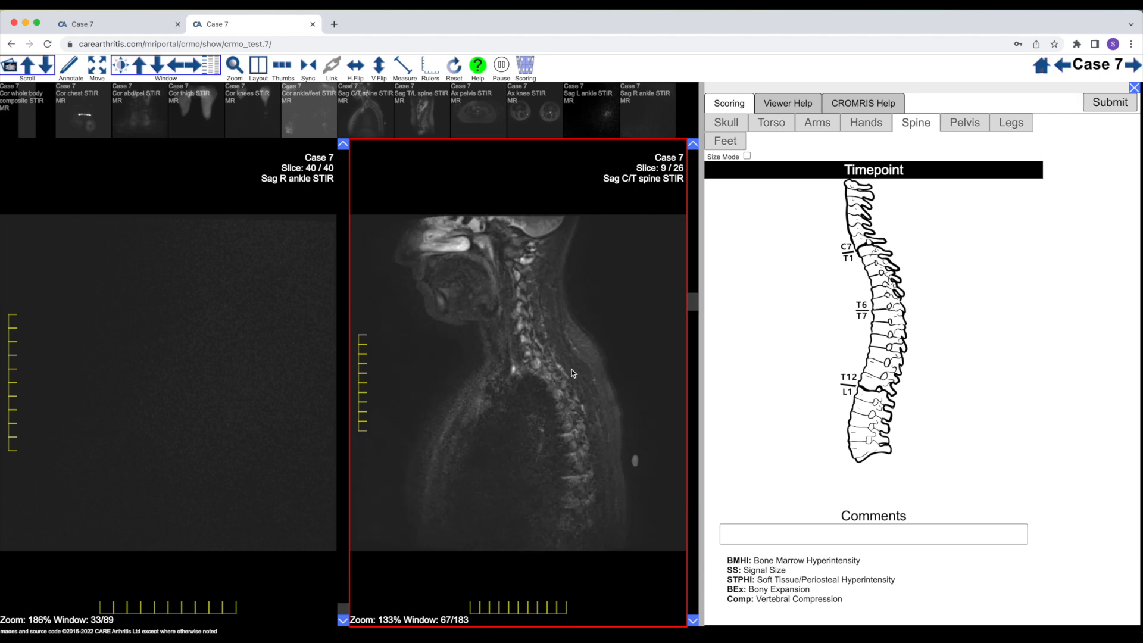
left_click_drag(429, 114, 530, 363)
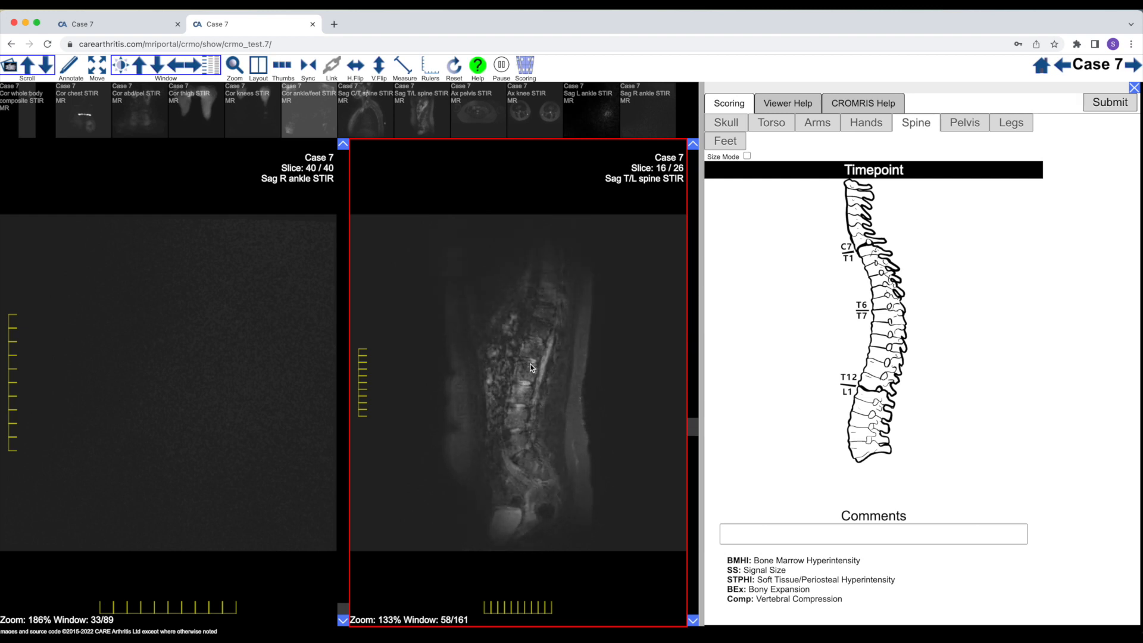
scroll(530, 365, "down", 11)
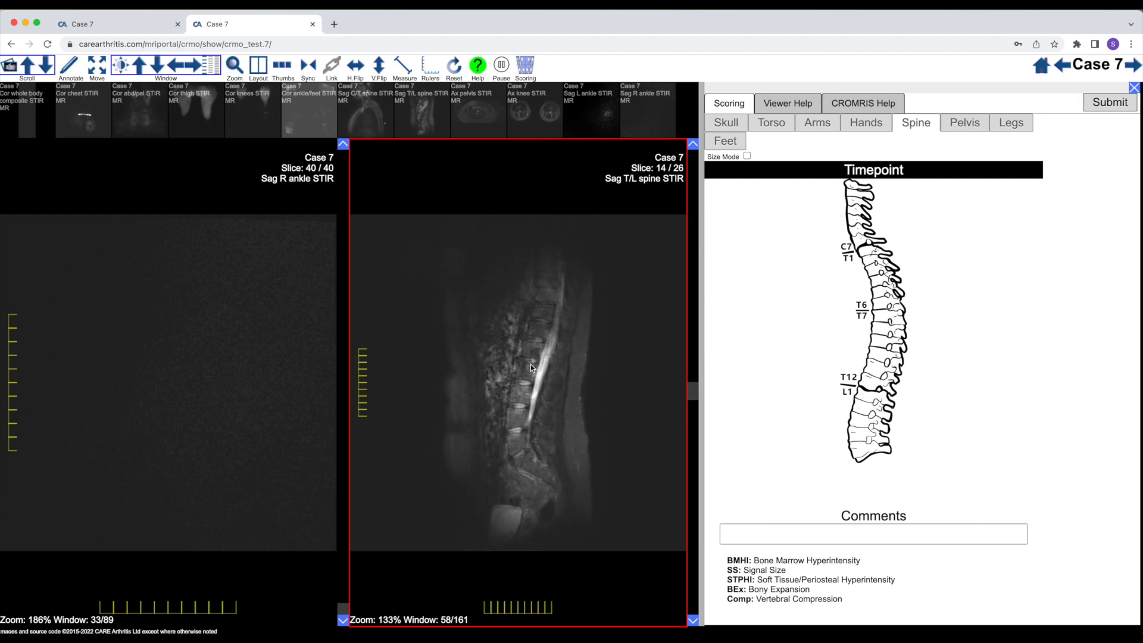
Replace Sag T/L spine STIR with the Ax pelvis STIR series and examine the sacrum, pelvic bones and hips through its slices
left_click_drag(484, 119, 582, 421)
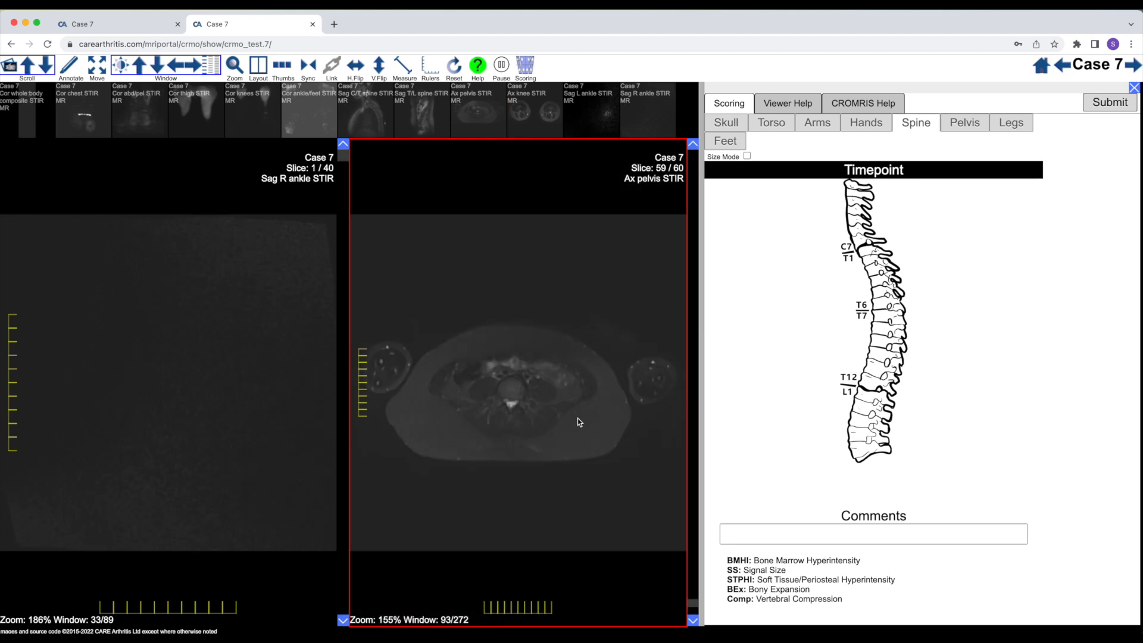
scroll(577, 420, "up", 20)
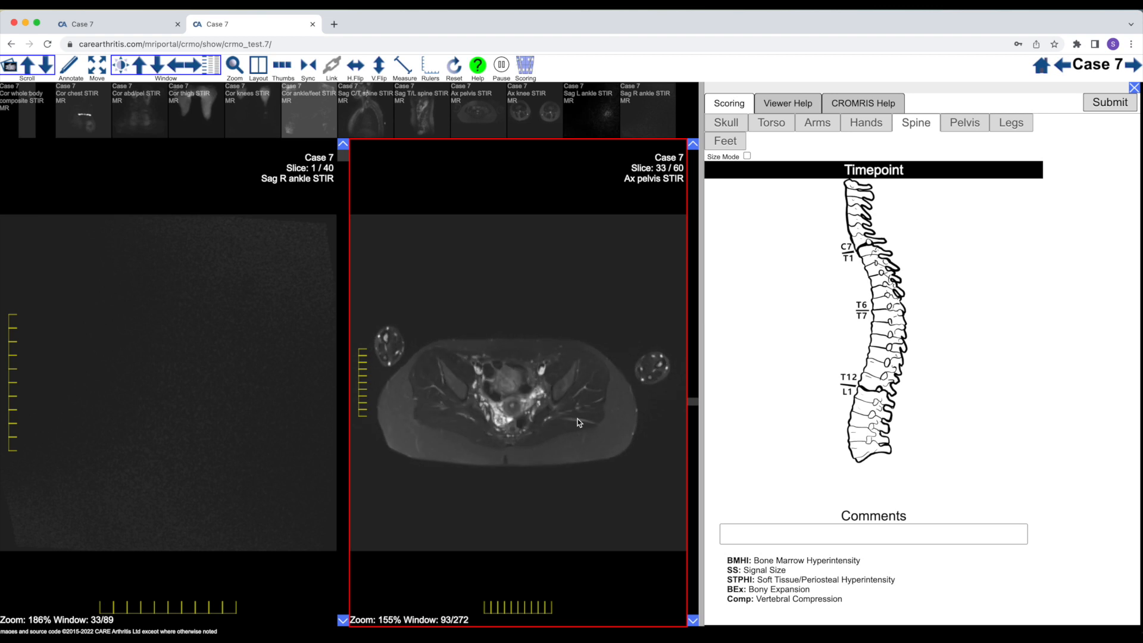
scroll(578, 421, "up", 9)
scroll(577, 422, "down", 20)
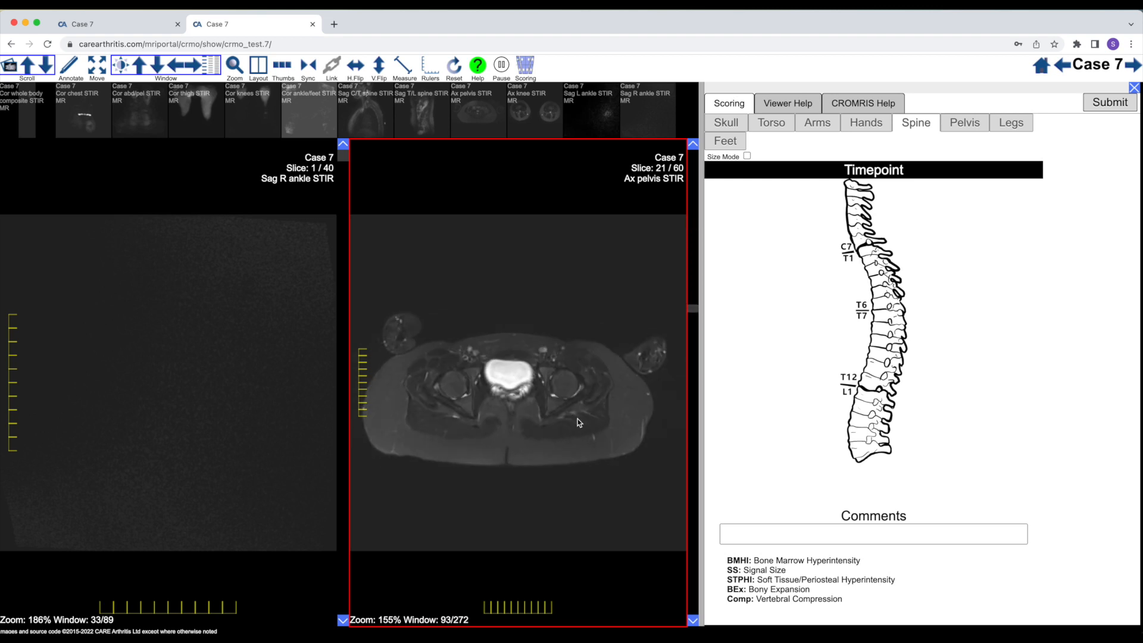
scroll(578, 422, "up", 20)
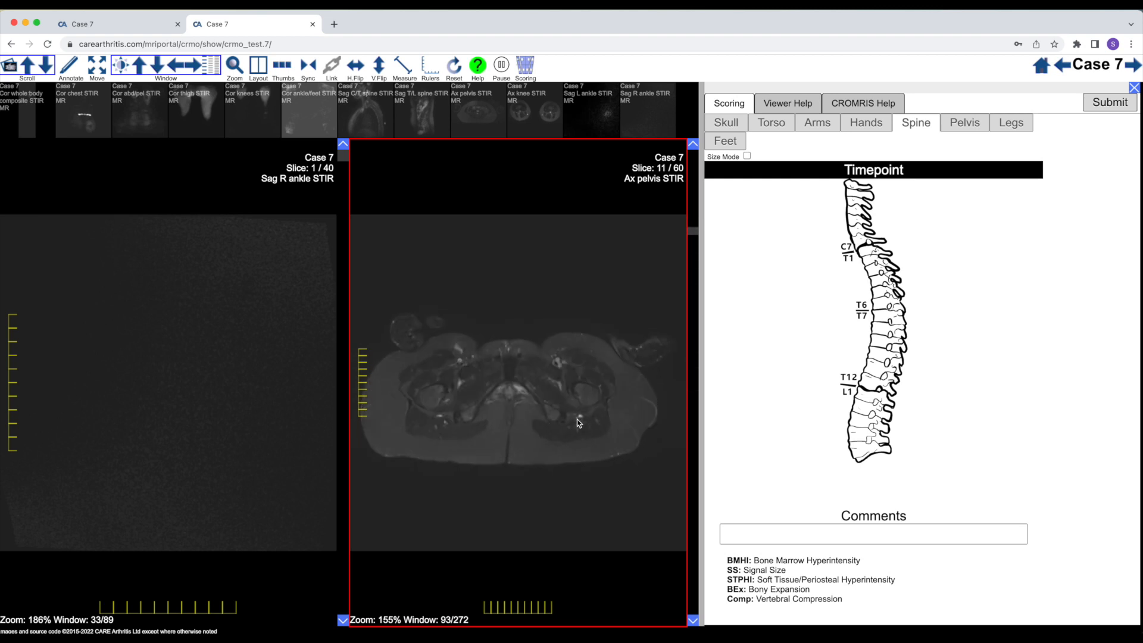
Check further Ax pelvis STIR slices up through the sacrum and submit the Case 7 scoring
scroll(577, 422, "down", 5)
scroll(577, 421, "down", 20)
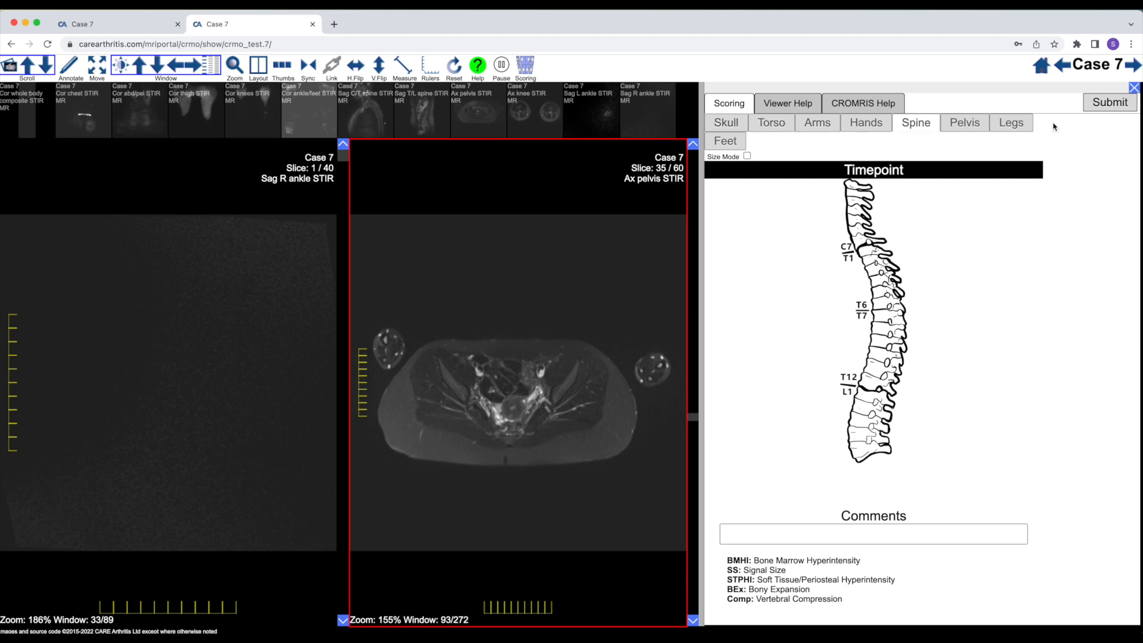
left_click(1108, 104)
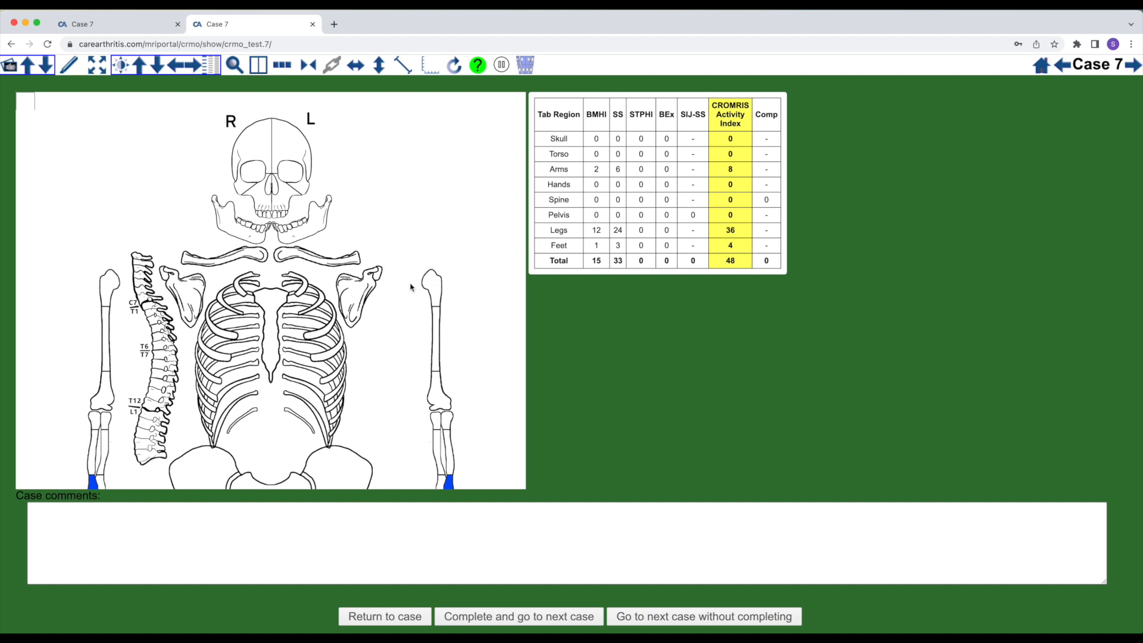
Review the marked lesions on the Case 7 summary skeleton from skull to feet alongside the CROMRIS Activity Index table
scroll(411, 287, "down", 5)
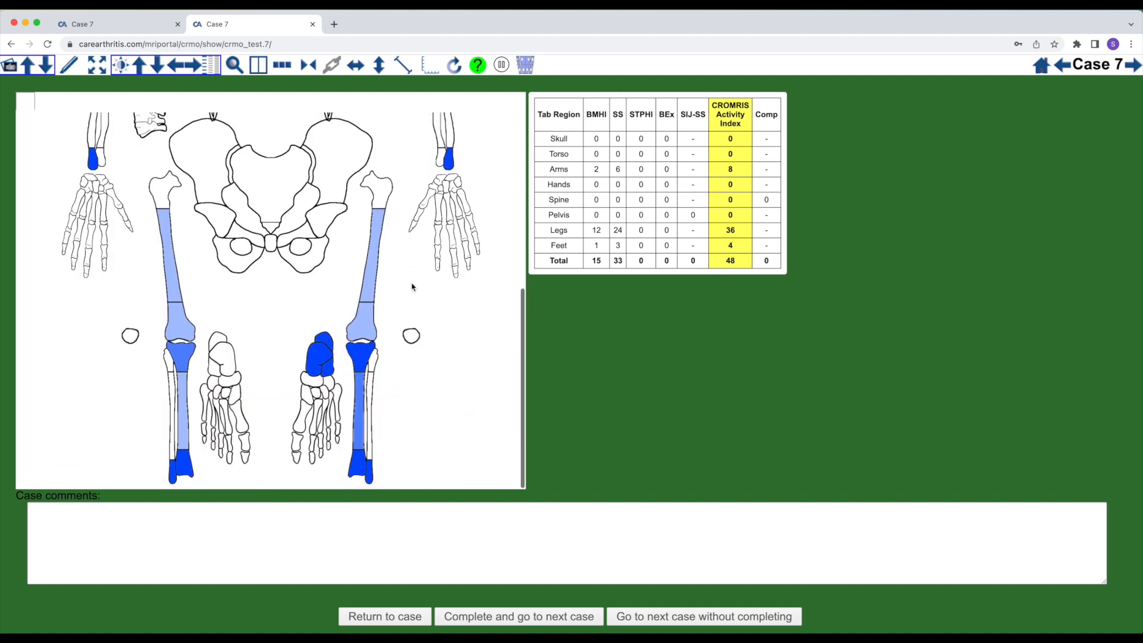
scroll(321, 269, "up", 5)
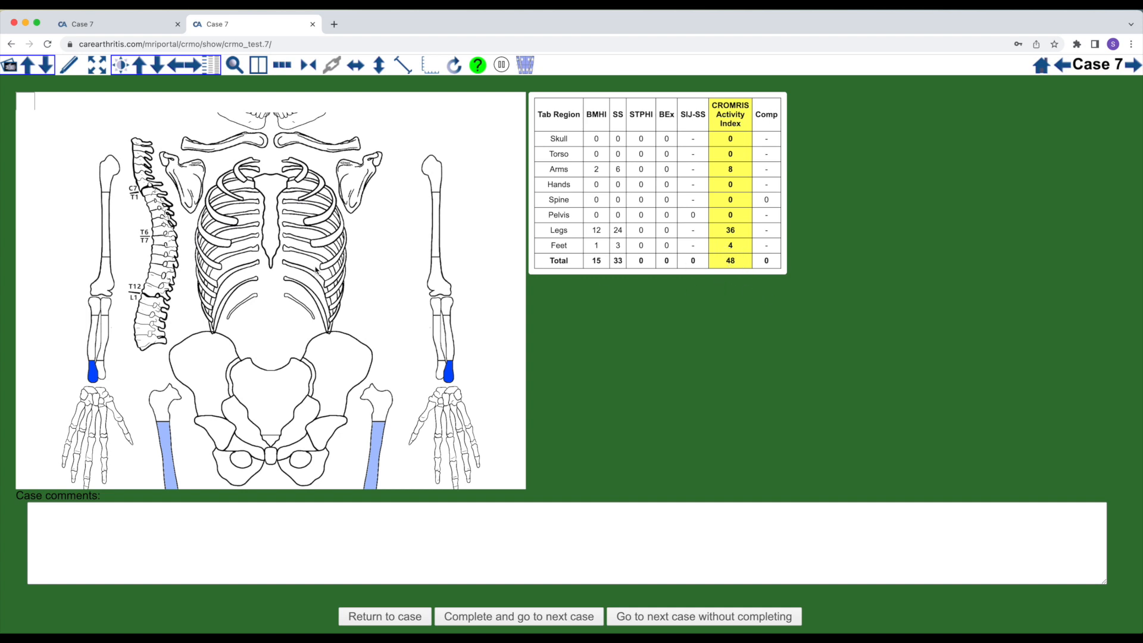
scroll(316, 269, "down", 5)
scroll(316, 269, "up", 7)
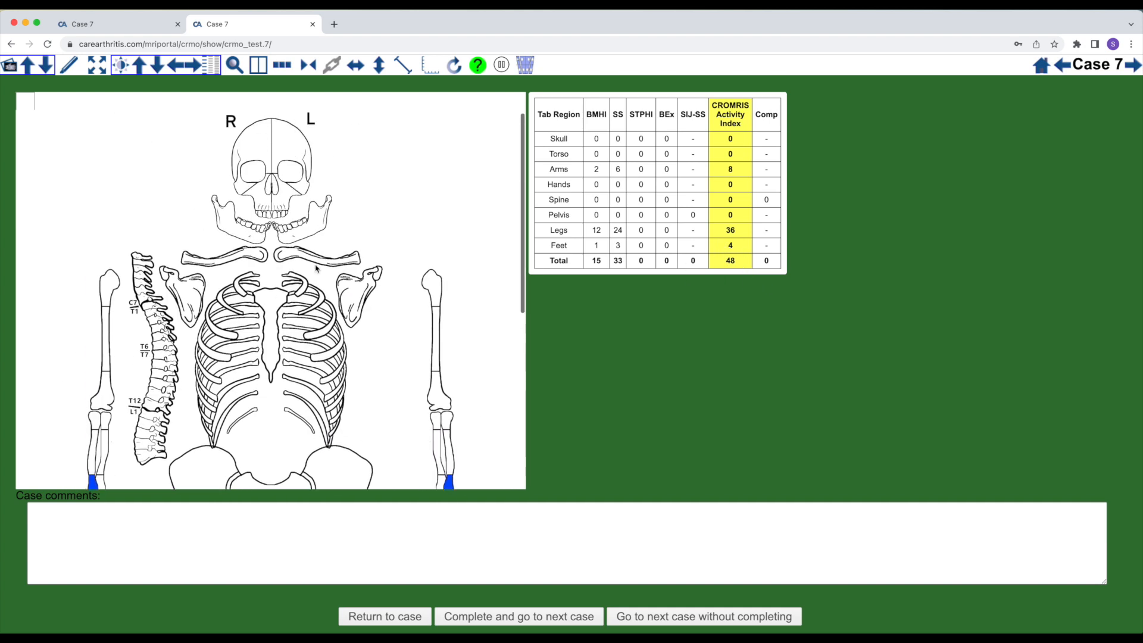
scroll(317, 269, "down", 6)
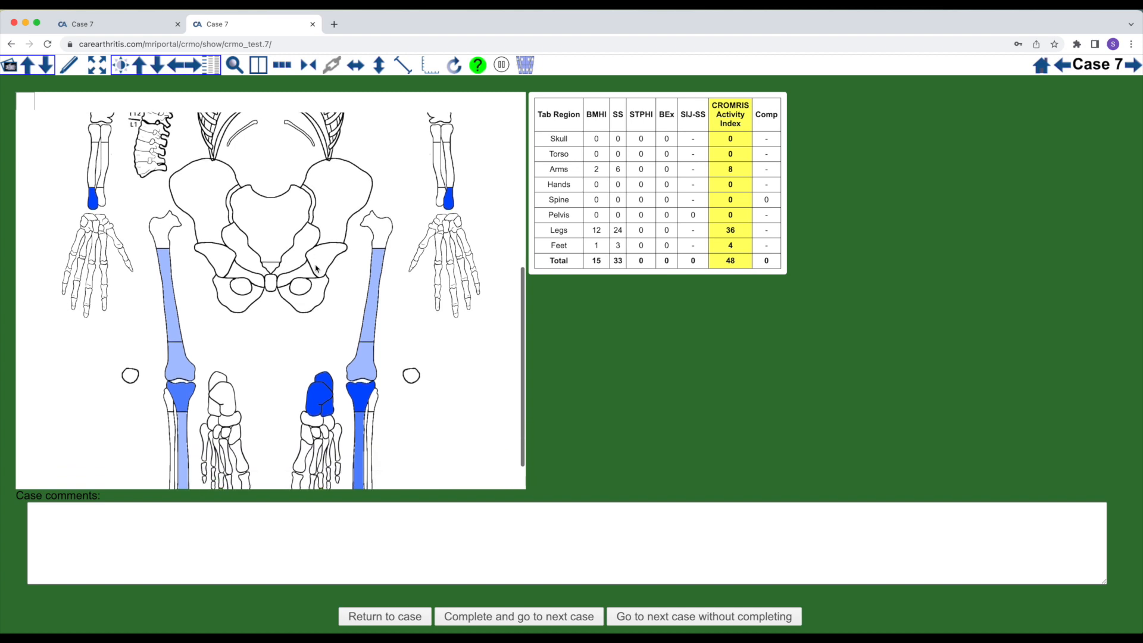